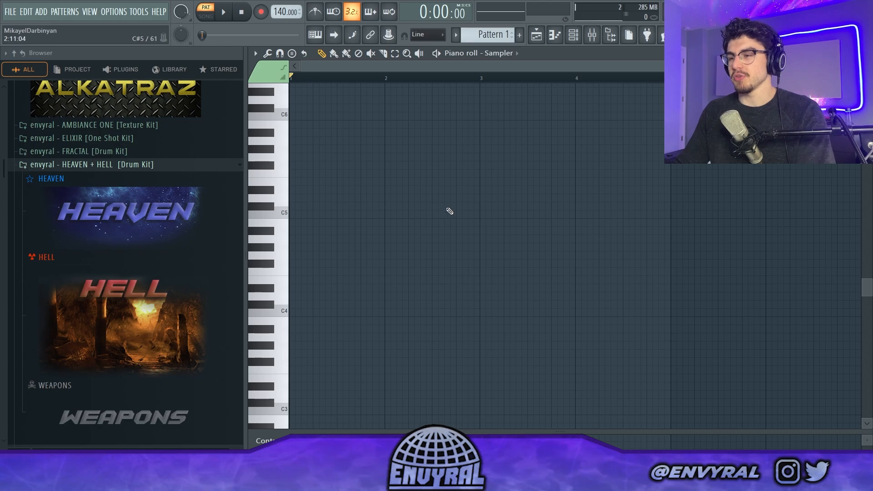
- Show the channel rack and add a DX7 V instrument channel
{"action": "scroll", "coordinate": [497, 440], "scroll_direction": "down", "scroll_amount": 2}
{"action": "left_click", "coordinate": [573, 35]}
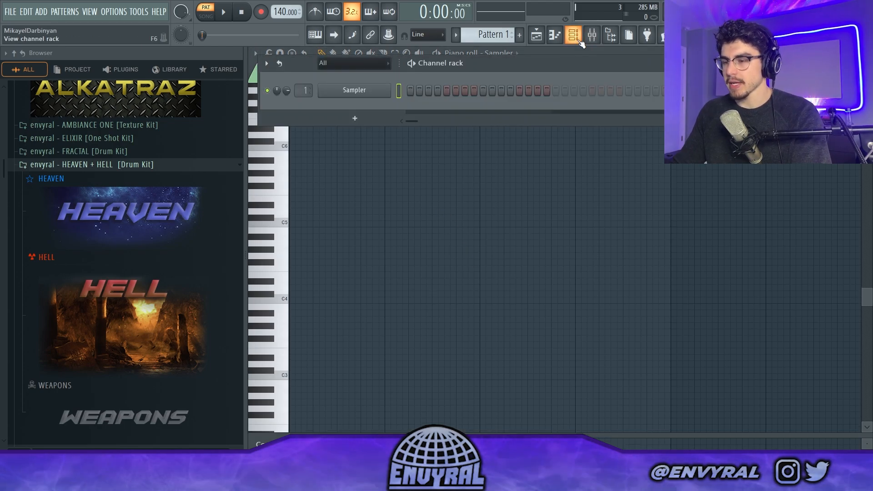
{"action": "left_click", "coordinate": [573, 35]}
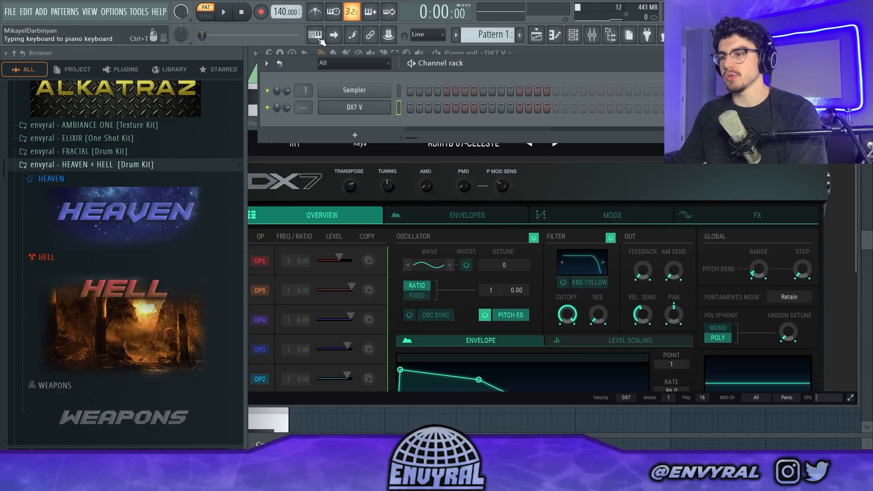
- Enable playing notes from the typing keyboard and open the DX7 V channel in the piano roll
{"action": "left_click", "coordinate": [320, 38]}
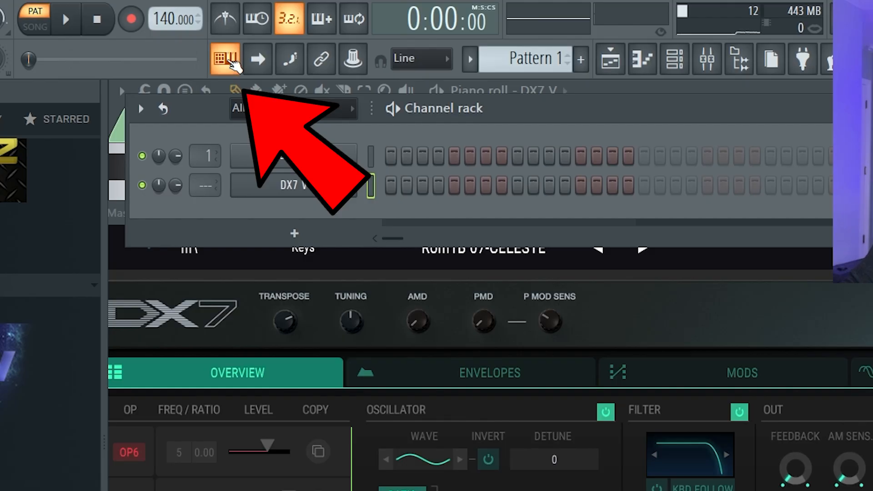
{"action": "key", "text": "n"}
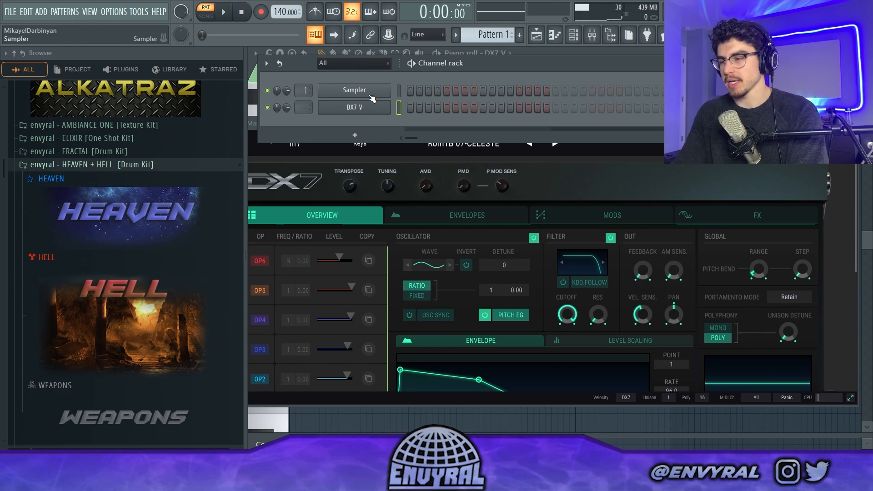
{"action": "right_click", "coordinate": [386, 106]}
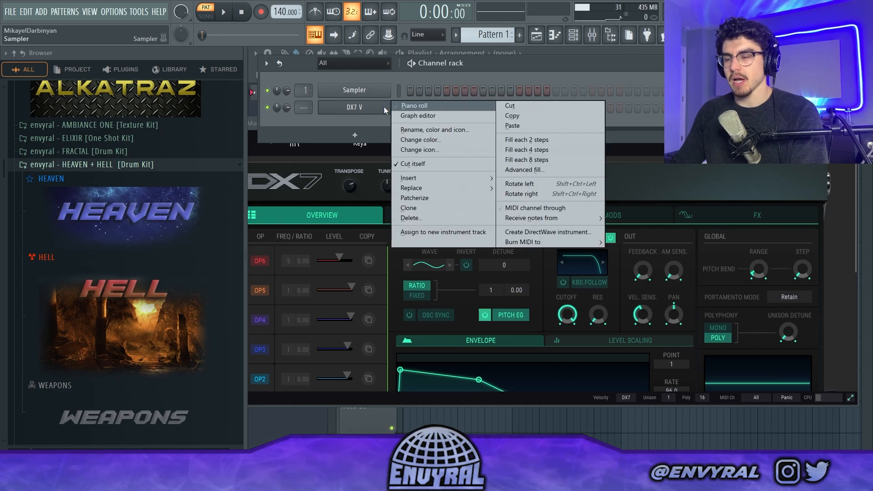
{"action": "left_click", "coordinate": [397, 105]}
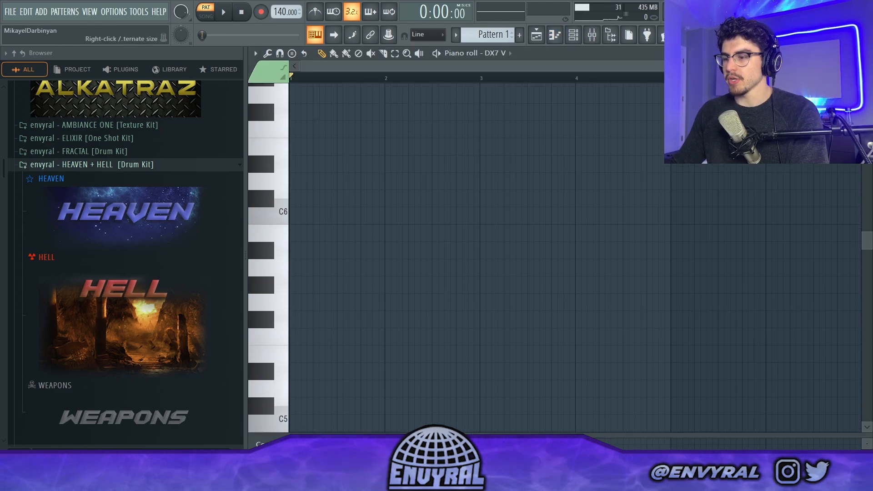
{"action": "scroll", "coordinate": [445, 432], "scroll_direction": "down", "scroll_amount": 6}
{"action": "left_click_drag", "start_coordinate": [866, 68], "coordinate": [867, 82]}
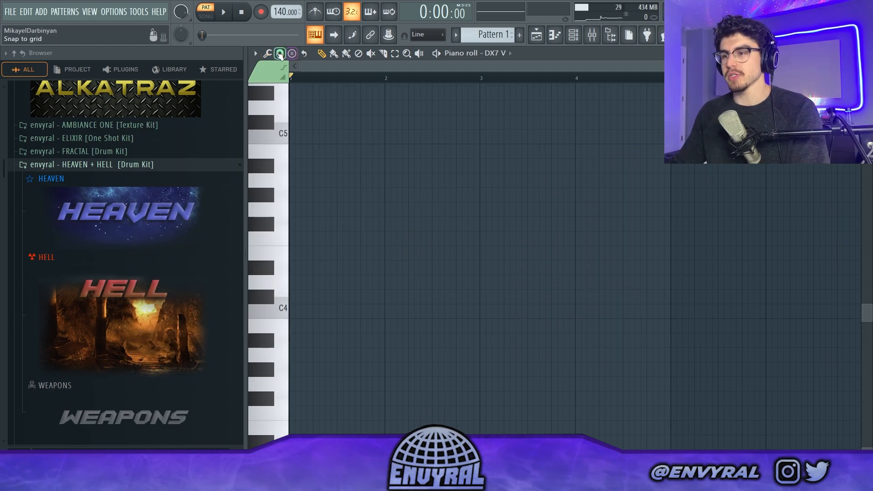
{"action": "left_click", "coordinate": [292, 53]}
{"action": "left_click", "coordinate": [329, 241]}
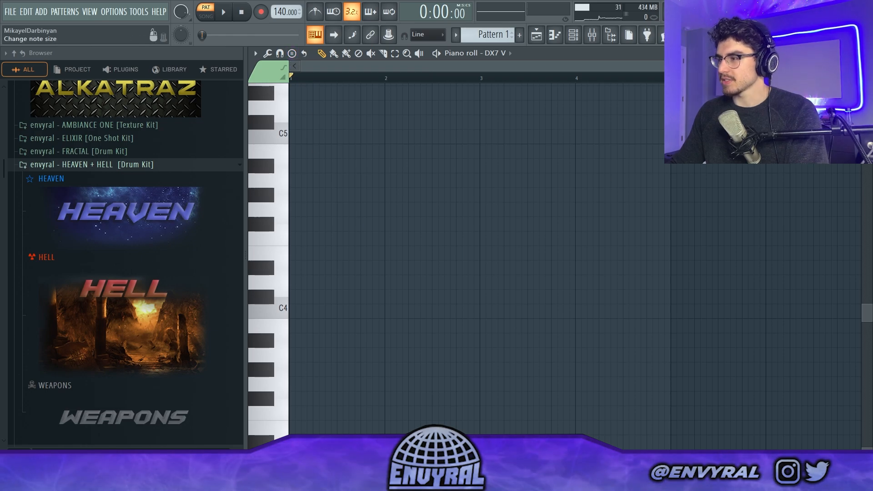
{"action": "left_click_drag", "start_coordinate": [866, 78], "coordinate": [867, 73]}
{"action": "scroll", "coordinate": [382, 251], "scroll_direction": "up", "scroll_amount": 1}
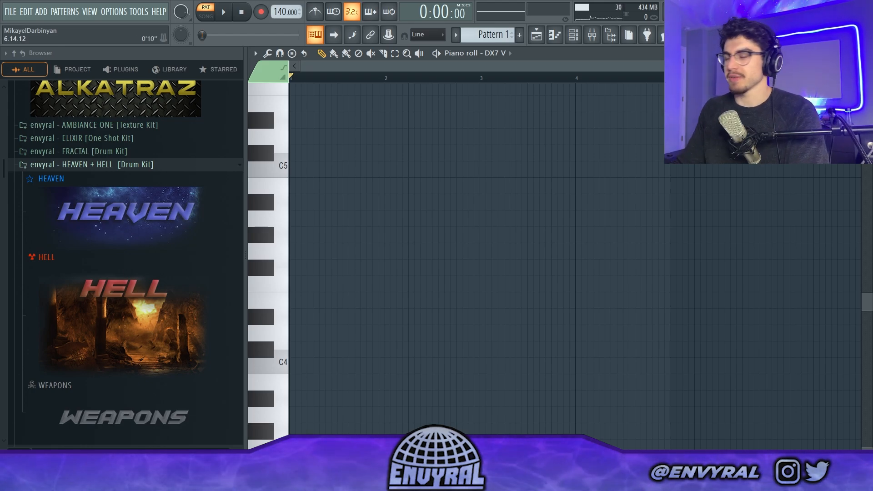
{"action": "left_click_drag", "start_coordinate": [867, 78], "coordinate": [867, 74]}
{"action": "left_click_drag", "start_coordinate": [297, 372], "coordinate": [298, 324]}
{"action": "right_click", "coordinate": [301, 329]}
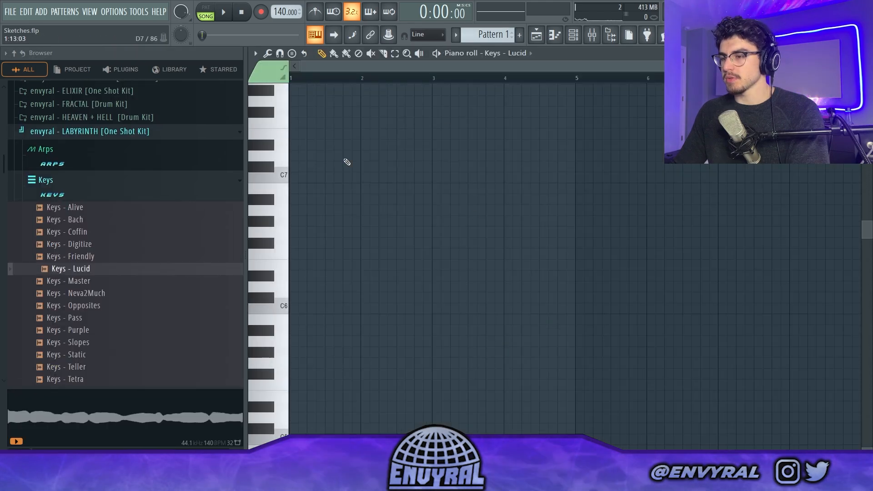
- Collapse the Keys folder of the LABYRINTH one-shot kit in the browser
{"action": "scroll", "coordinate": [350, 172], "scroll_direction": "down", "scroll_amount": 3}
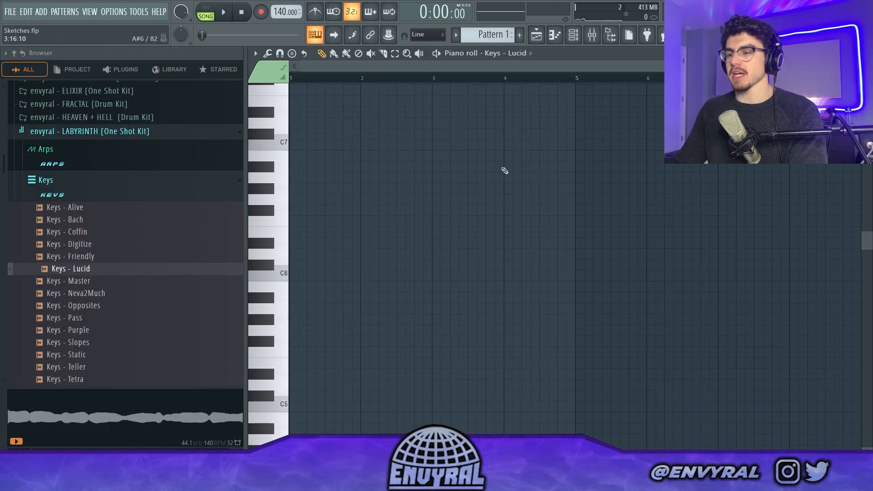
{"action": "left_click", "coordinate": [111, 191]}
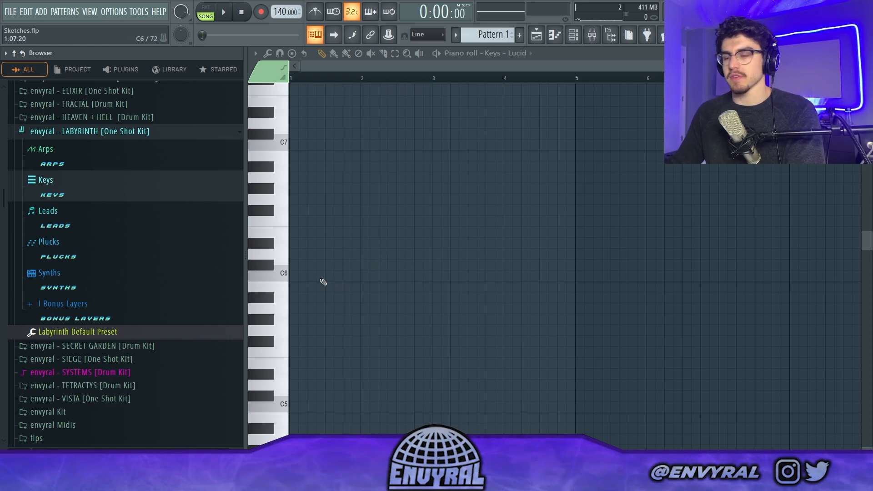
{"action": "left_click", "coordinate": [294, 265]}
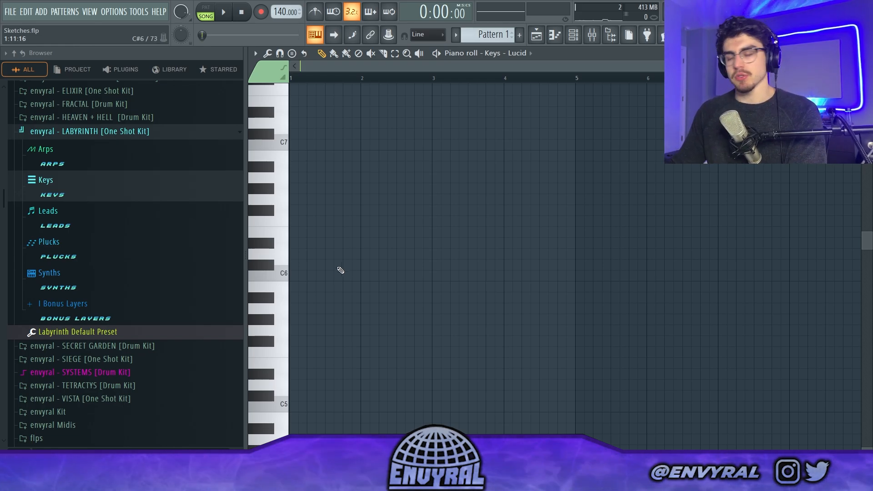
- Draw a one-bar chord of C5, D#5 and G5 at bar 1 of the Keys - Lucid piano roll
{"action": "left_click", "coordinate": [350, 405]}
{"action": "left_click", "coordinate": [355, 374]}
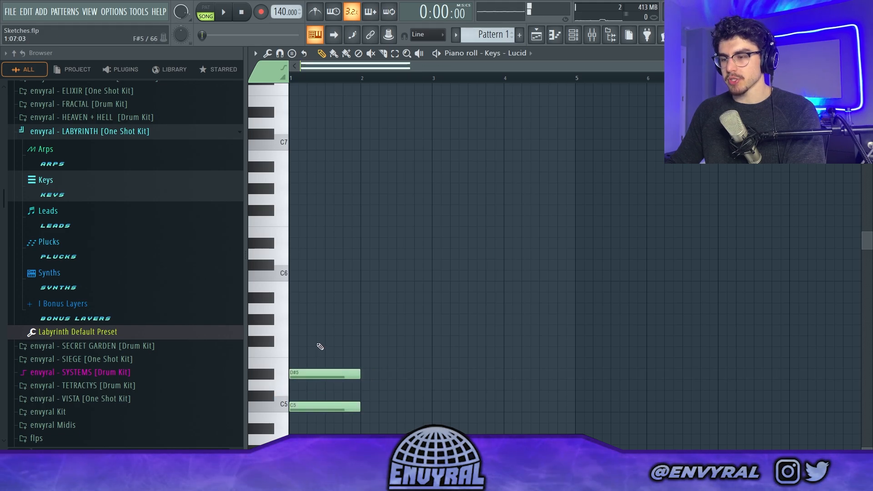
{"action": "left_click_drag", "start_coordinate": [320, 346], "coordinate": [322, 331]}
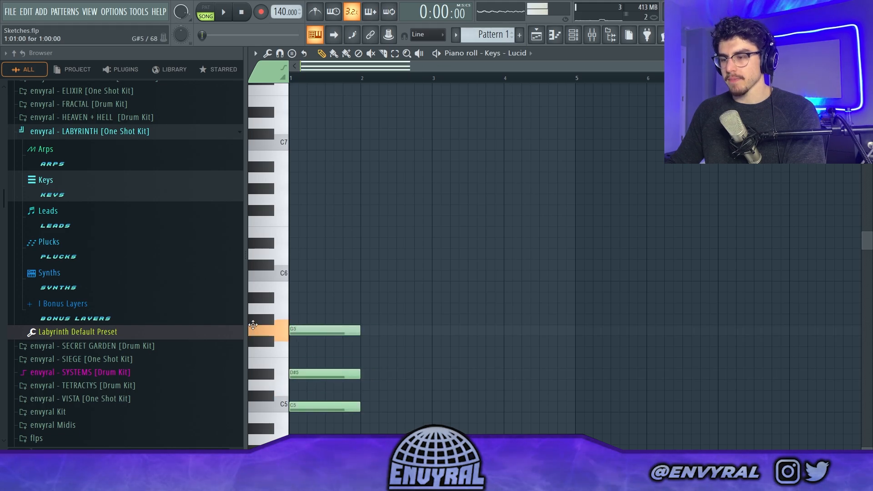
- Draw a melody of quarter-bar notes C6, D6, F6 and D#6 above the chord in bar 1
{"action": "left_click", "coordinate": [326, 278]}
{"action": "left_click_drag", "start_coordinate": [361, 276], "coordinate": [306, 276]}
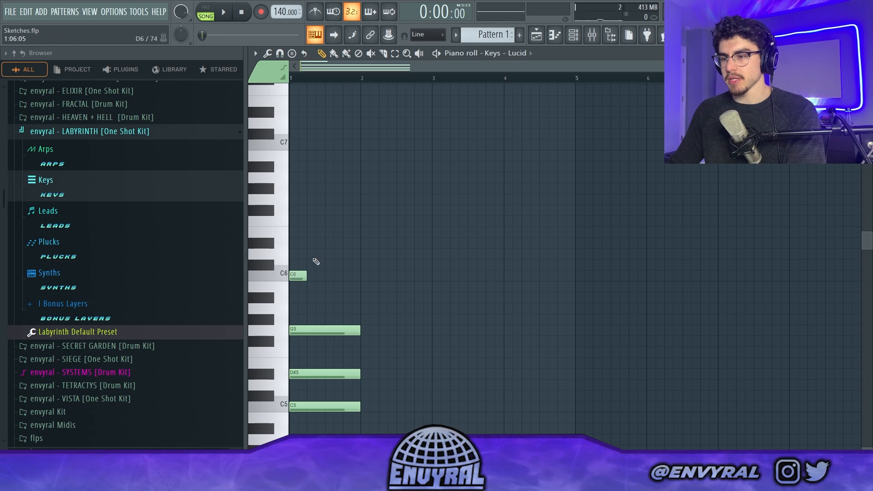
{"action": "left_click", "coordinate": [314, 253]}
{"action": "left_click", "coordinate": [332, 221]}
{"action": "left_click", "coordinate": [351, 243]}
- Play back the pattern and duplicate all the notes of bar 1 into bar 2
{"action": "key", "text": "space"}
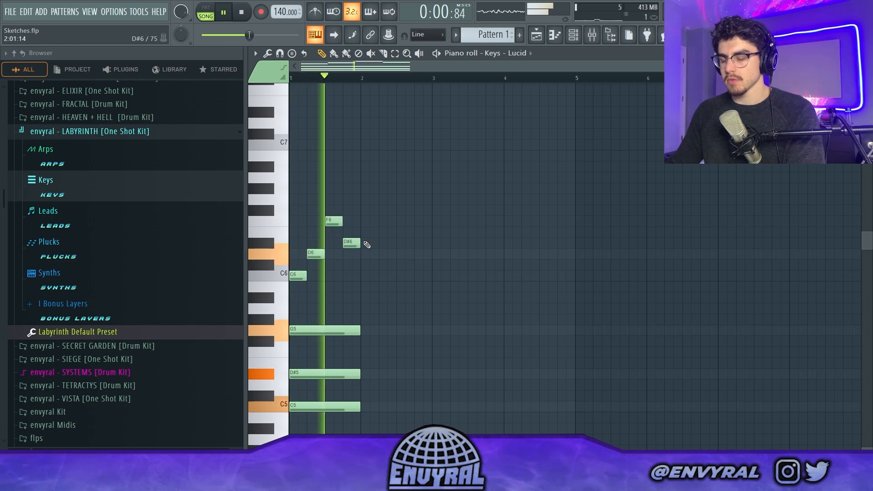
{"action": "key", "text": "ctrl+b"}
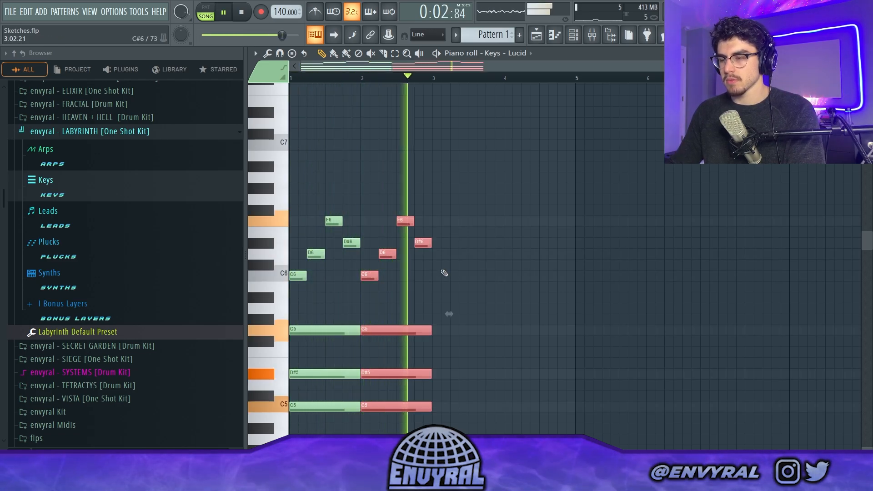
{"action": "key", "text": "space"}
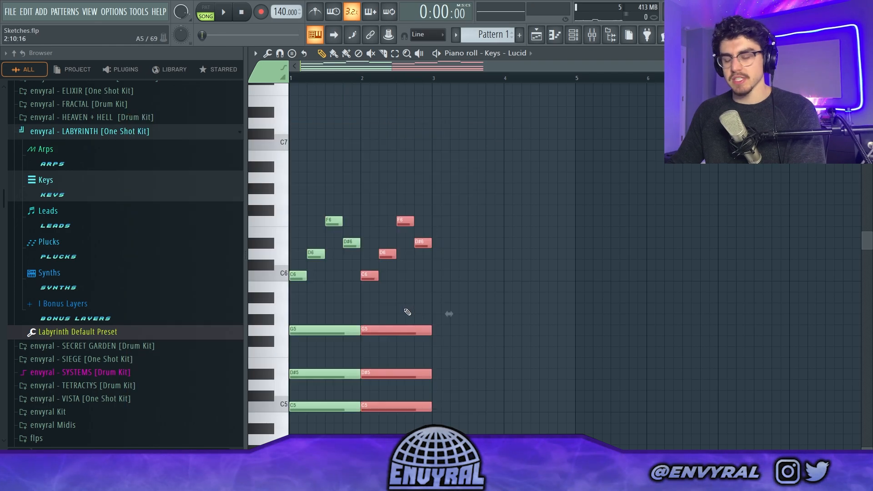
{"action": "key", "text": "ctrl+a"}
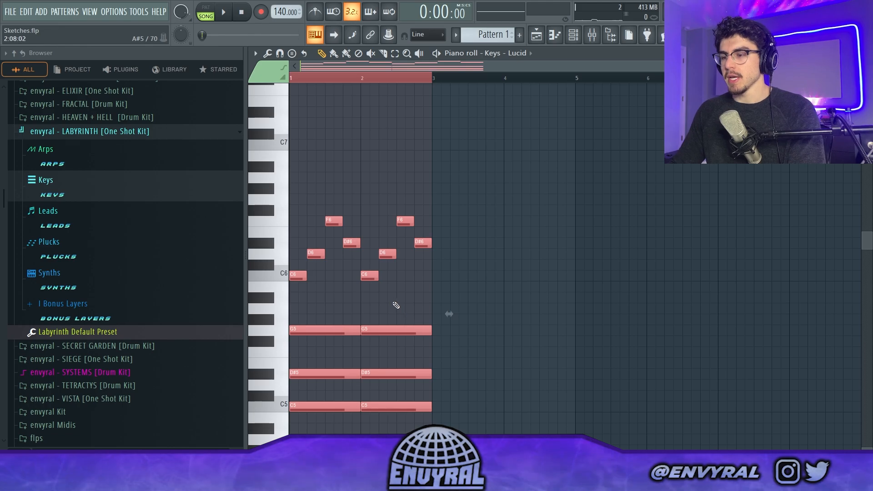
{"action": "key", "text": "ctrl+d"}
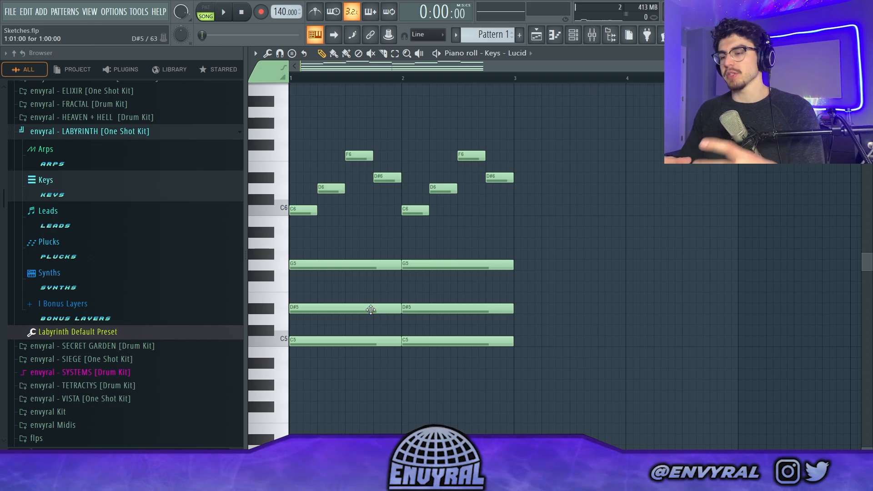
- Delete the long C5, D#5 and G5 chord notes from both bars, keeping only the upper melody
{"action": "right_click", "coordinate": [369, 308]}
{"action": "right_click", "coordinate": [341, 264]}
{"action": "right_click", "coordinate": [312, 210]}
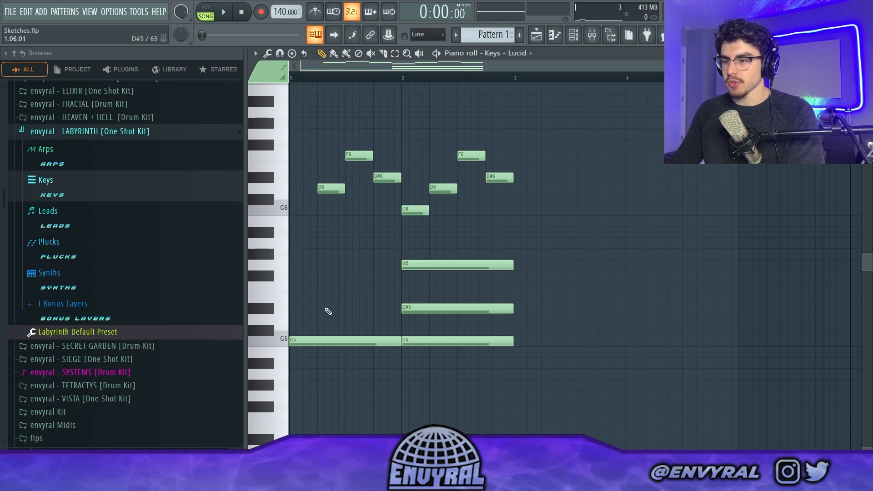
{"action": "key", "text": "ctrl+z"}
{"action": "right_click", "coordinate": [322, 308]}
{"action": "right_click", "coordinate": [341, 265]}
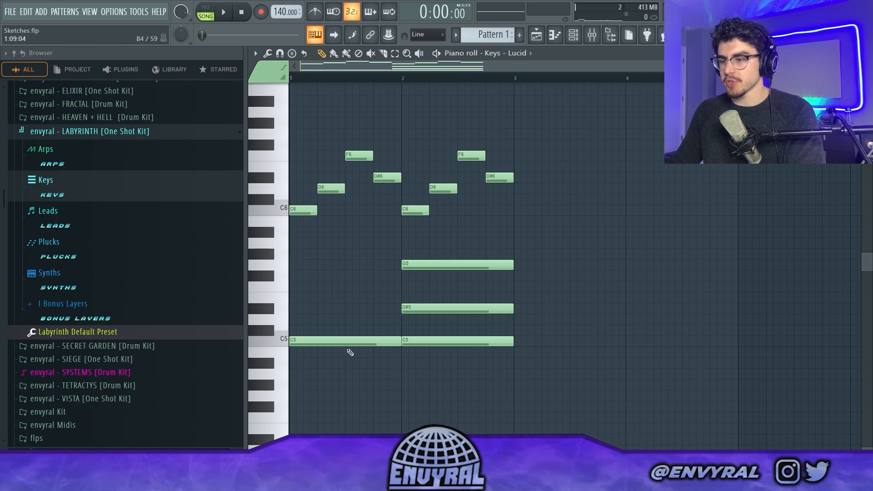
{"action": "right_click", "coordinate": [422, 265]}
{"action": "right_click", "coordinate": [415, 308]}
{"action": "right_click", "coordinate": [409, 341]}
{"action": "right_click", "coordinate": [346, 342]}
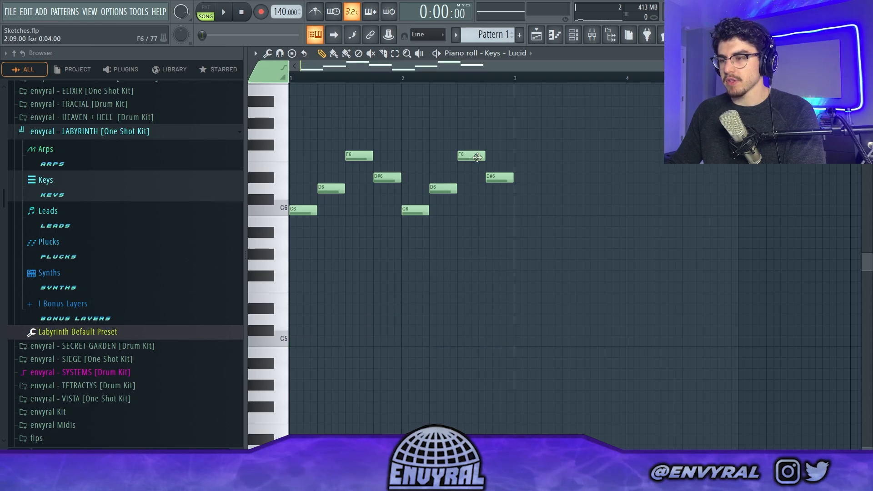
- Draw a counter-melody of short notes C5, G5, D#5, G#5, F5, C5 and D#5 under the melody in both bars and play it
{"action": "left_click", "coordinate": [301, 341]}
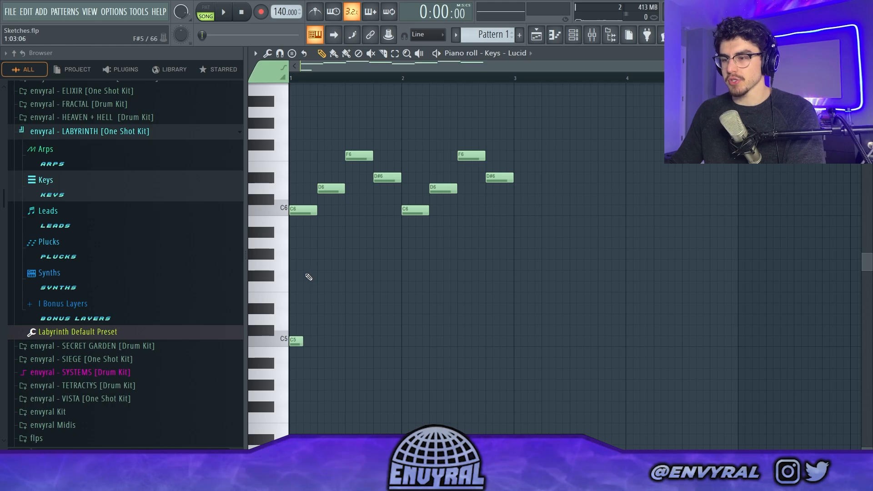
{"action": "left_click", "coordinate": [308, 265]}
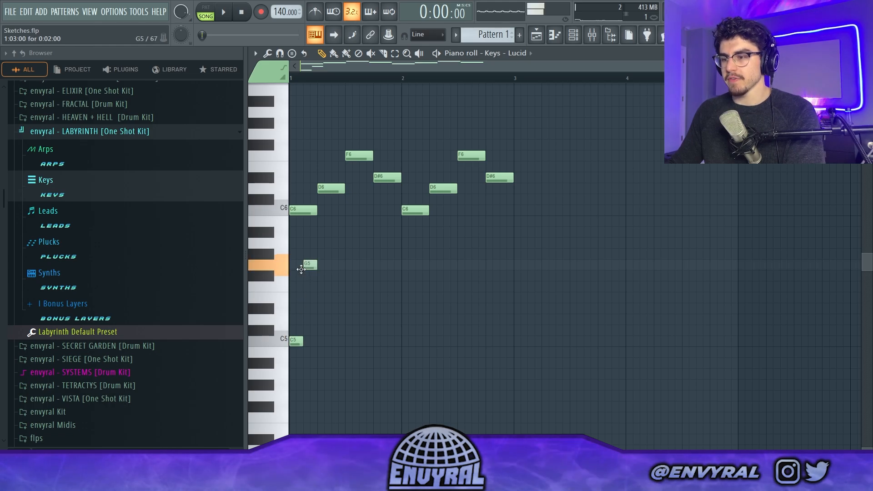
{"action": "left_click", "coordinate": [336, 309]}
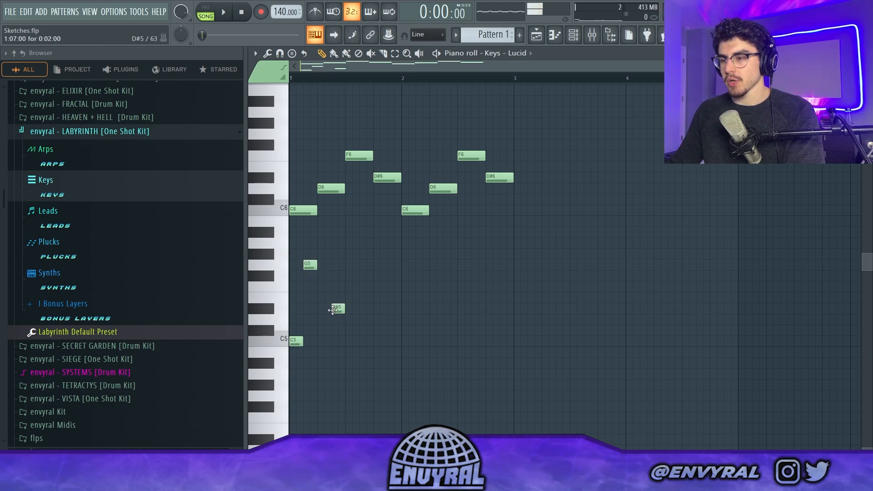
{"action": "key", "text": "space"}
{"action": "key", "text": "space"}
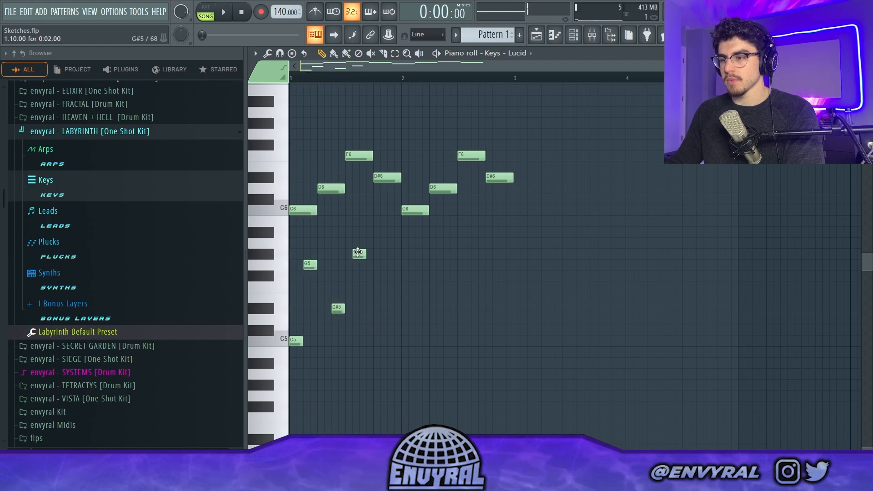
{"action": "left_click", "coordinate": [351, 255]}
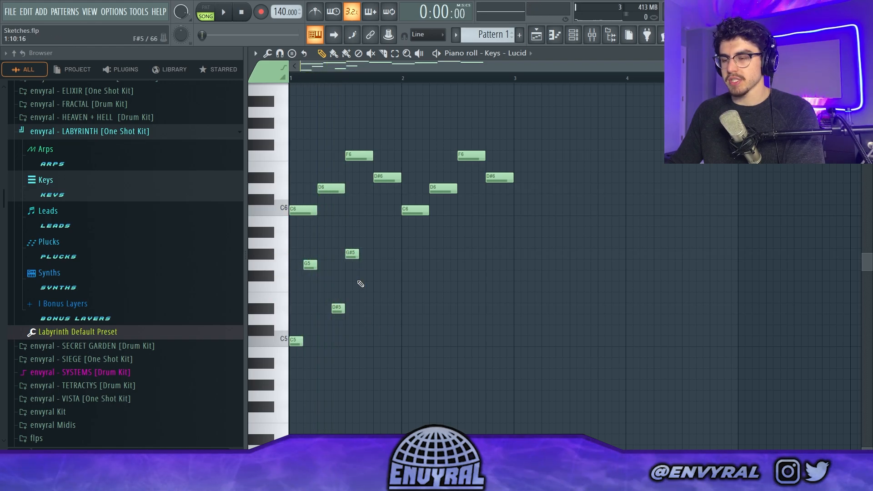
{"action": "key", "text": "space"}
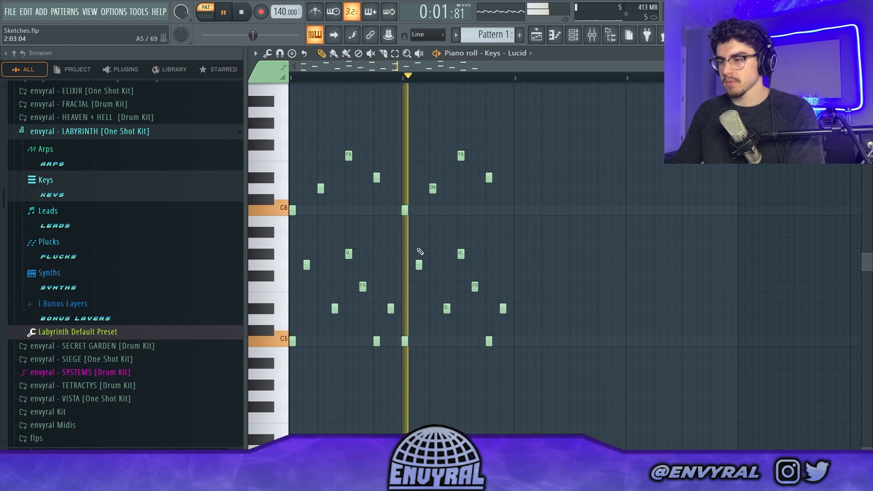
{"action": "key", "text": "space"}
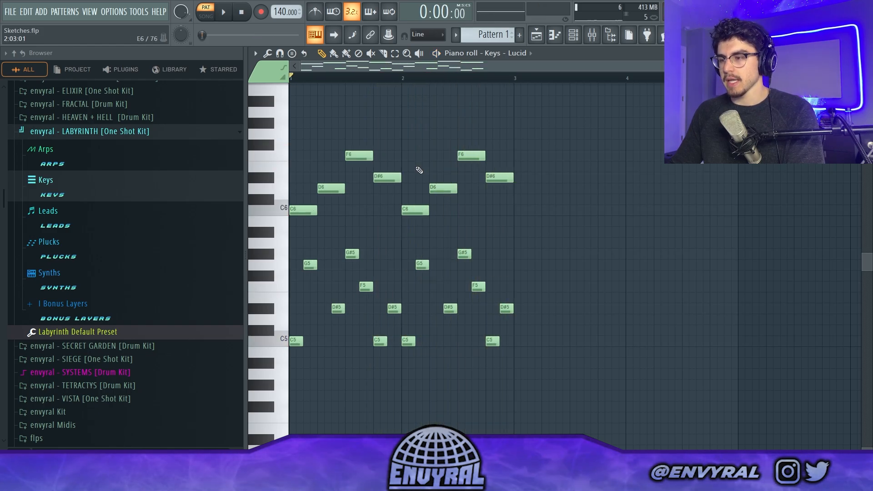
- Duplicate the two-bar melody and counter-melody into bars 3 and 4
{"action": "scroll", "coordinate": [419, 82], "scroll_direction": "down", "scroll_amount": 1}
{"action": "key", "text": "ctrl+b"}
{"action": "left_click", "coordinate": [430, 245], "text": "ctrl"}
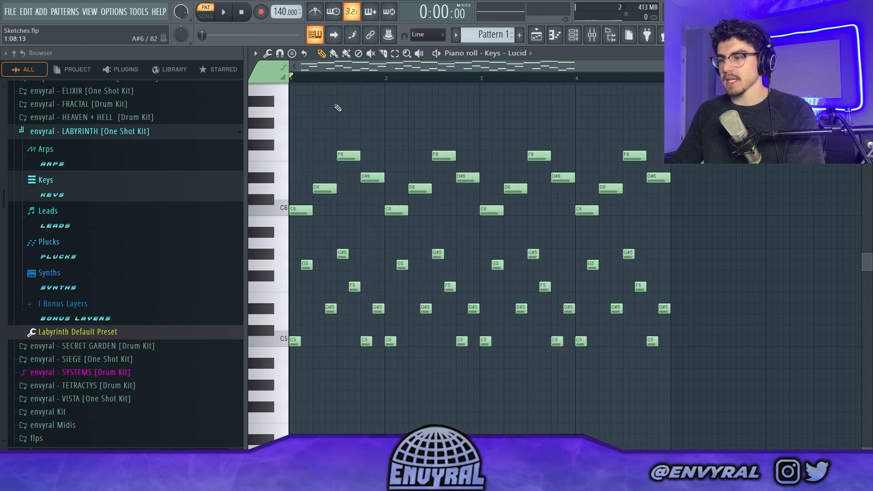
- Select the lower counter-melody notes and the upper melody notes in turn to compare them, and clear the selection
{"action": "scroll", "coordinate": [382, 213], "scroll_direction": "up", "scroll_amount": 2}
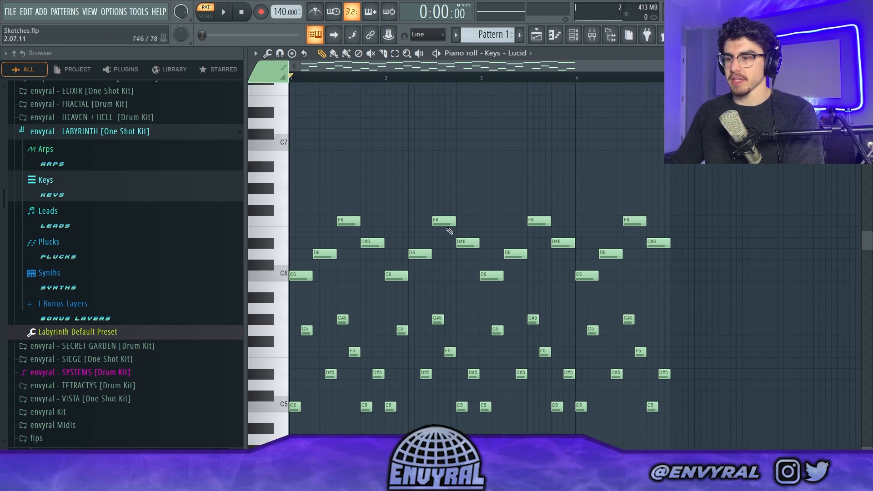
{"action": "scroll", "coordinate": [605, 315], "scroll_direction": "down", "scroll_amount": 3}
{"action": "left_click_drag", "start_coordinate": [691, 250], "coordinate": [290, 413]}
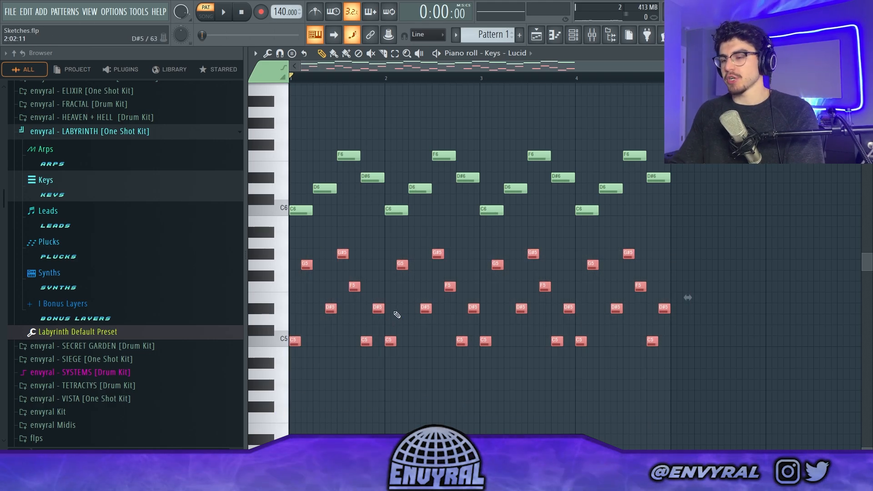
{"action": "left_click_drag", "start_coordinate": [692, 130], "coordinate": [293, 235]}
{"action": "scroll", "coordinate": [355, 219], "scroll_direction": "up", "scroll_amount": 3}
{"action": "key", "text": "ctrl+d"}
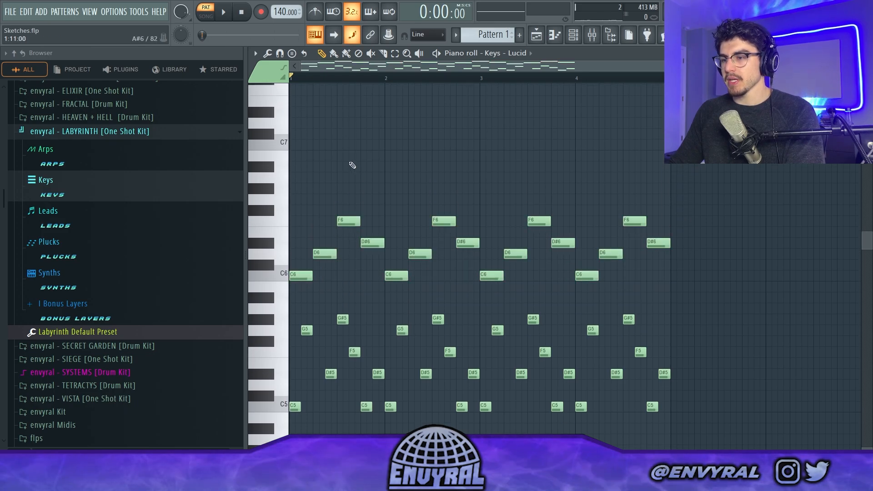
- Draw short high accent notes C7, G#6 and G6 at the start of bar 1 above the melody and play the loop
{"action": "left_click", "coordinate": [267, 137]}
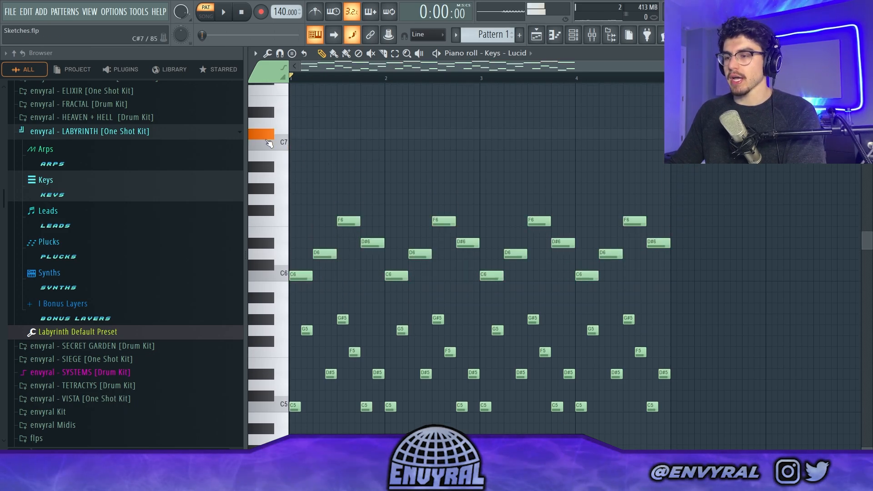
{"action": "left_click", "coordinate": [308, 145]}
{"action": "scroll", "coordinate": [322, 86], "scroll_direction": "up", "scroll_amount": 2}
{"action": "scroll", "coordinate": [321, 86], "scroll_direction": "up", "scroll_amount": 2, "text": "ctrl"}
{"action": "scroll", "coordinate": [341, 108], "scroll_direction": "down", "scroll_amount": 3}
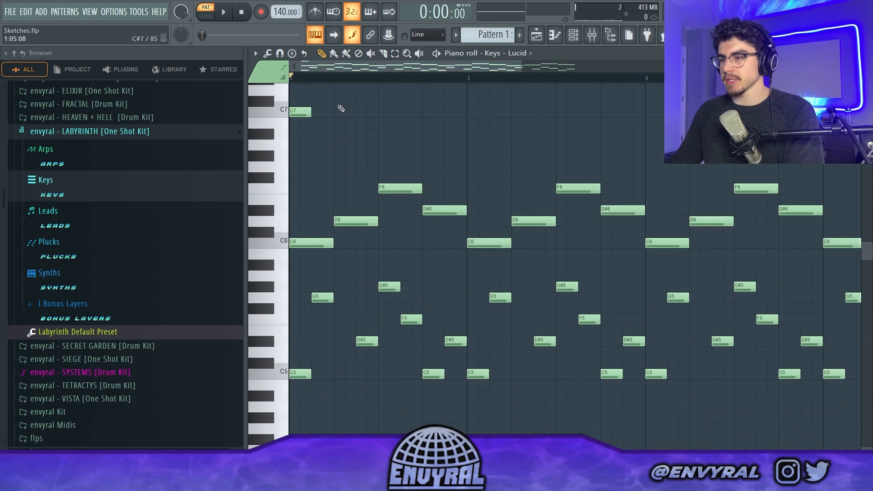
{"action": "scroll", "coordinate": [298, 136], "scroll_direction": "up", "scroll_amount": 1}
{"action": "left_click", "coordinate": [315, 188]}
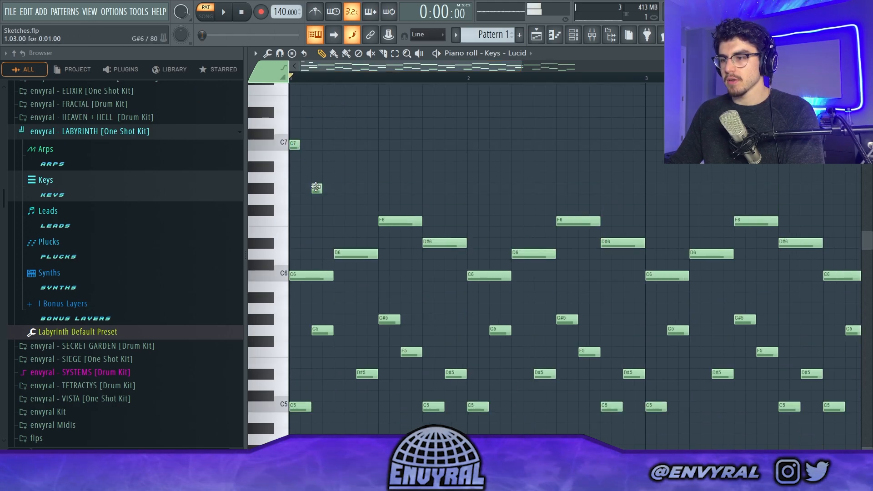
{"action": "left_click", "coordinate": [327, 199]}
{"action": "key", "text": "space"}
{"action": "left_click_drag", "start_coordinate": [326, 199], "coordinate": [338, 199]}
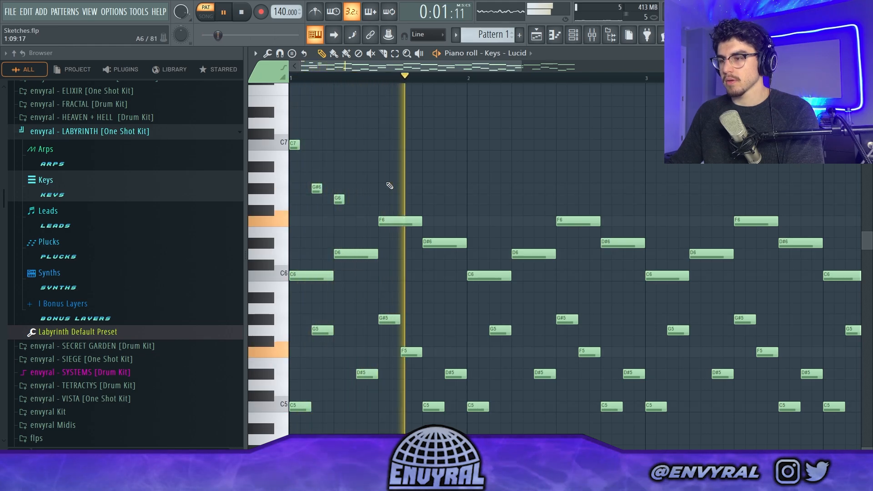
{"action": "scroll", "coordinate": [450, 175], "scroll_direction": "up", "scroll_amount": 1}
{"action": "key", "text": "space"}
- Draw short high accent notes C7, F7 and D#7 at the start of bar 2 and play the loop
{"action": "left_click", "coordinate": [460, 176]}
{"action": "left_click_drag", "start_coordinate": [461, 177], "coordinate": [473, 177]}
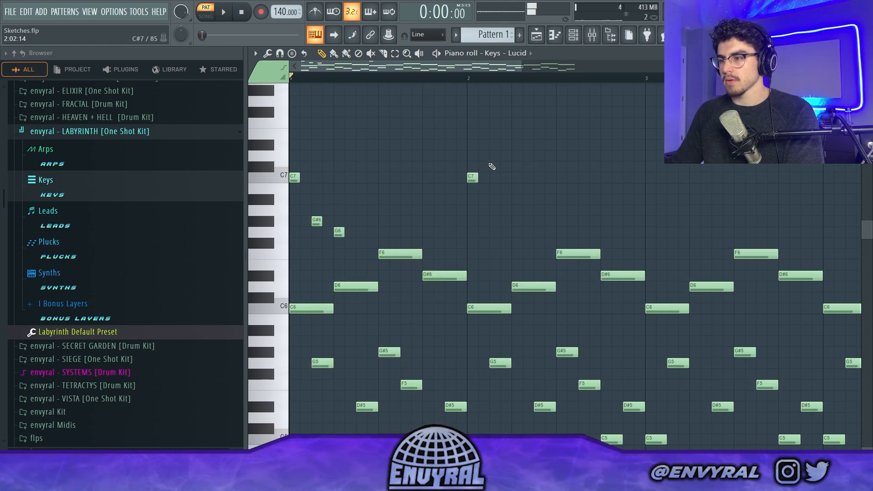
{"action": "left_click", "coordinate": [492, 115]}
{"action": "left_click", "coordinate": [502, 124]}
{"action": "right_click", "coordinate": [495, 114]}
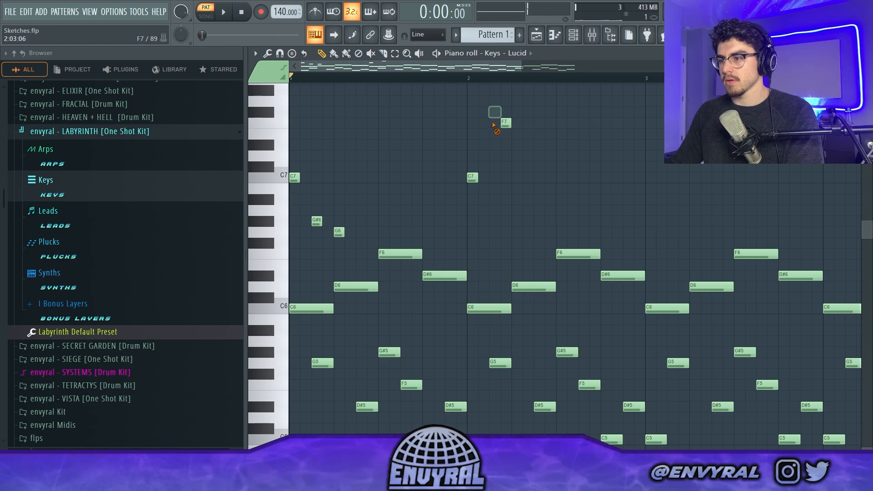
{"action": "key", "text": "space"}
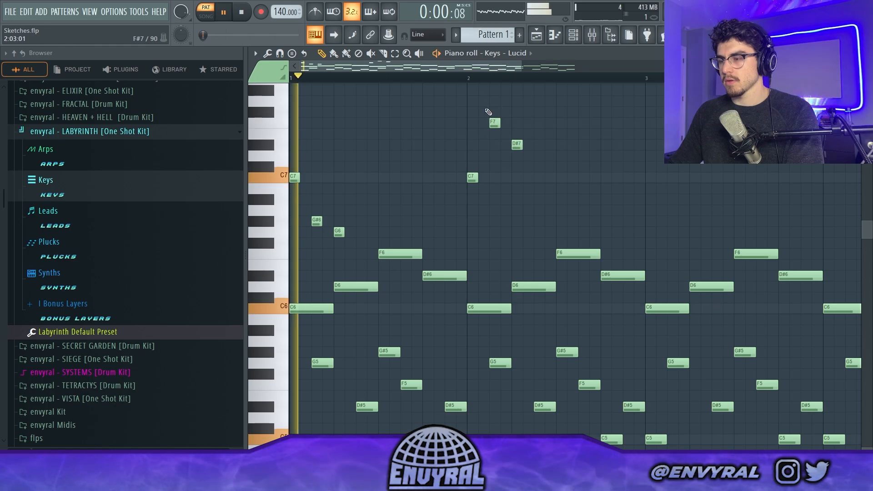
- Repeat the high accent notes of bars 1 and 2 in bars 3 and 4 and select all notes
{"action": "scroll", "coordinate": [479, 91], "scroll_direction": "down", "scroll_amount": 1}
{"action": "scroll", "coordinate": [482, 90], "scroll_direction": "down", "scroll_amount": 4}
{"action": "scroll", "coordinate": [522, 293], "scroll_direction": "up", "scroll_amount": 4}
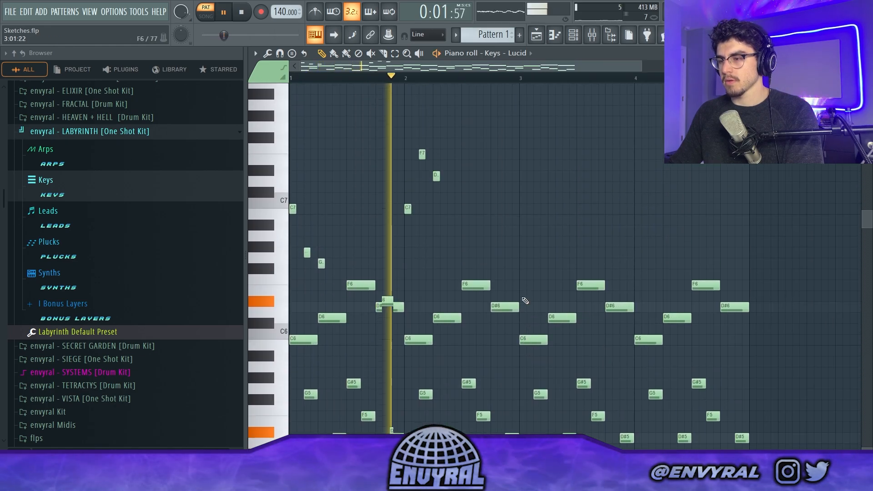
{"action": "scroll", "coordinate": [460, 159], "scroll_direction": "down", "scroll_amount": 1}
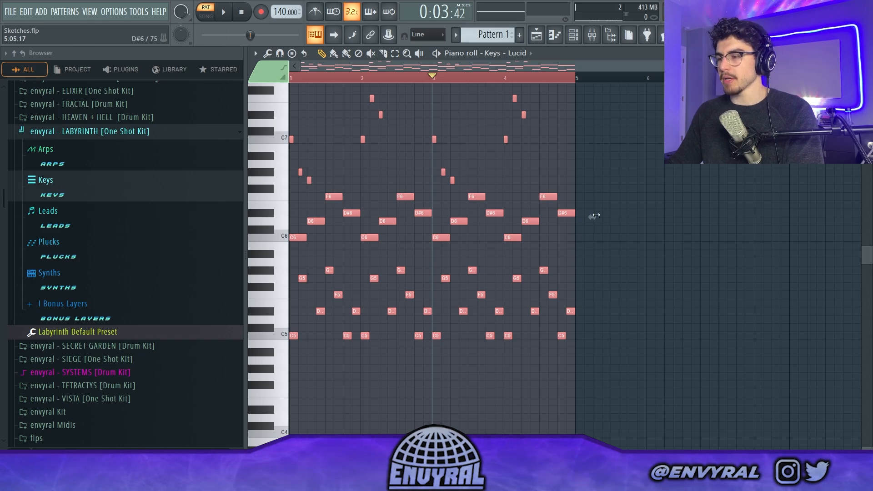
- Scale all notes of the loop to about half their length, play the faster version, and restore the four-bar length
{"action": "left_click_drag", "start_coordinate": [595, 215], "coordinate": [454, 228]}
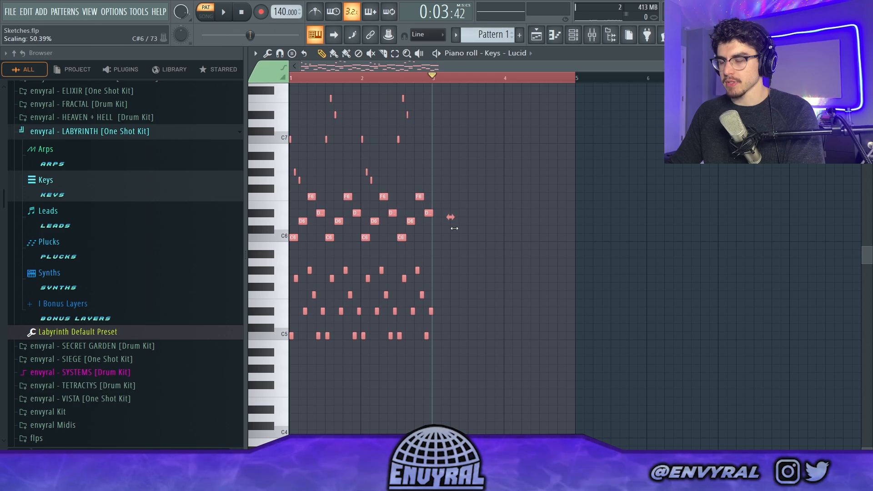
{"action": "key", "text": "space"}
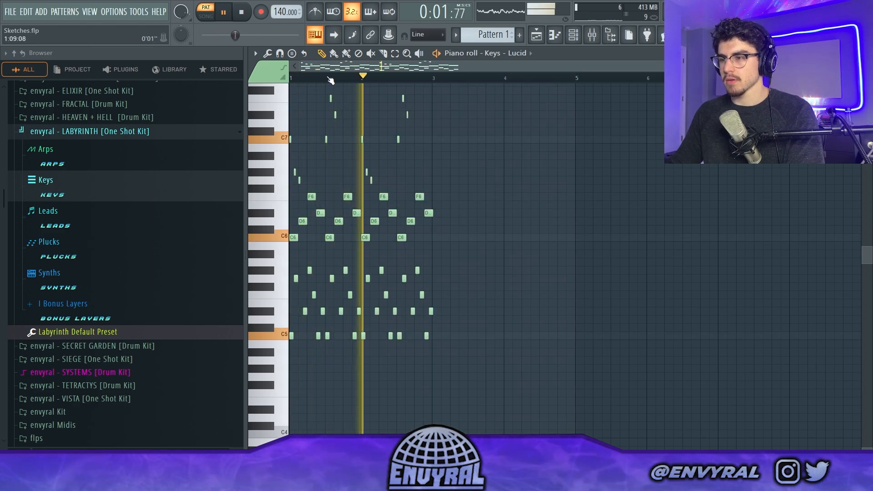
{"action": "key", "text": "space"}
{"action": "scroll", "coordinate": [400, 70], "scroll_direction": "up", "scroll_amount": 3}
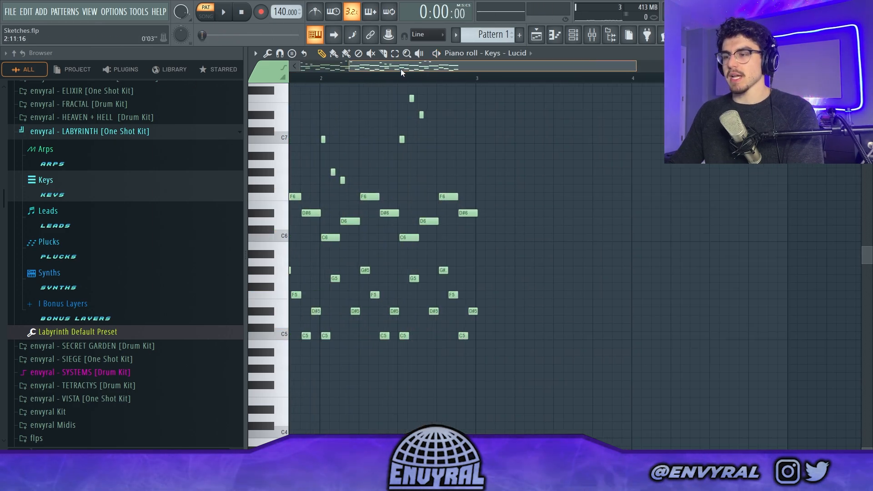
{"action": "left_click_drag", "start_coordinate": [401, 70], "coordinate": [193, 74]}
{"action": "left_click_drag", "start_coordinate": [580, 69], "coordinate": [590, 69]}
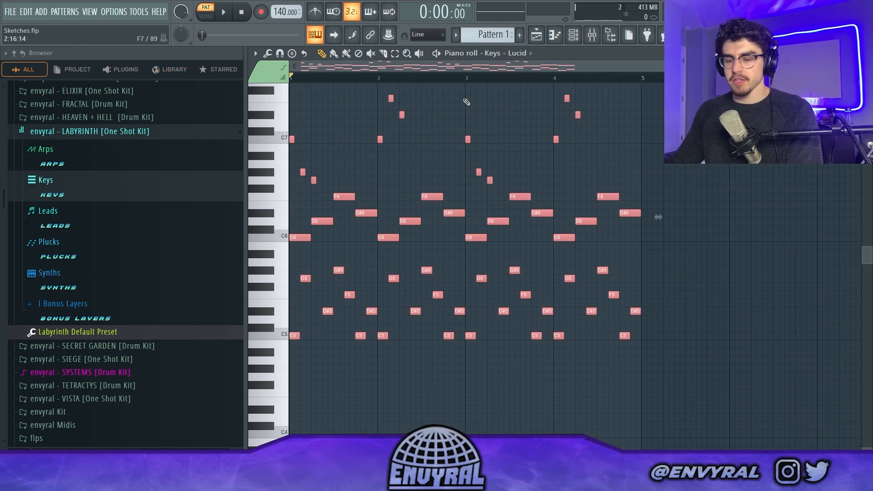
- Flip all notes of the four-bar loop horizontally with the score flipper and play the reversed version
{"action": "key", "text": "alt+y"}
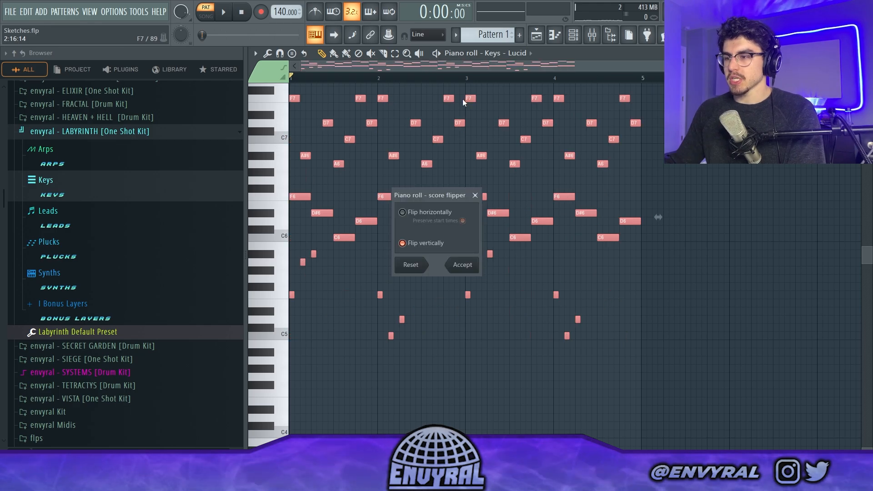
{"action": "left_click_drag", "start_coordinate": [473, 196], "coordinate": [484, 197]}
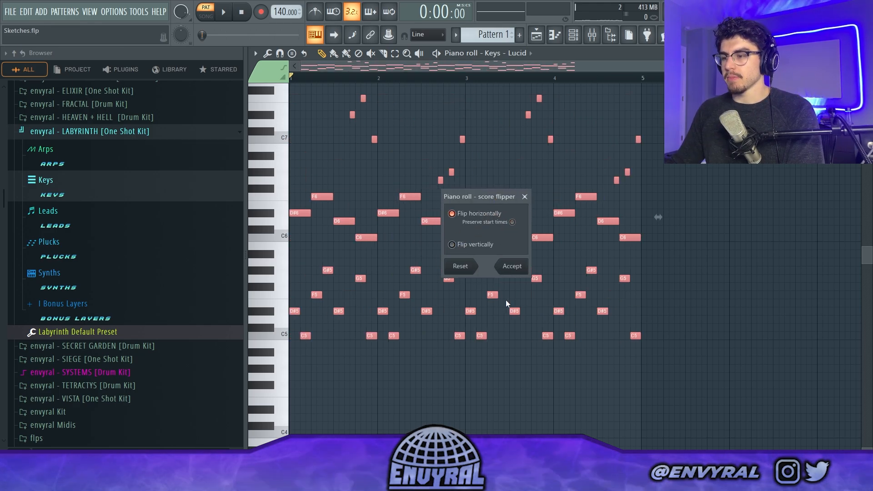
{"action": "left_click", "coordinate": [512, 266]}
{"action": "key", "text": "space"}
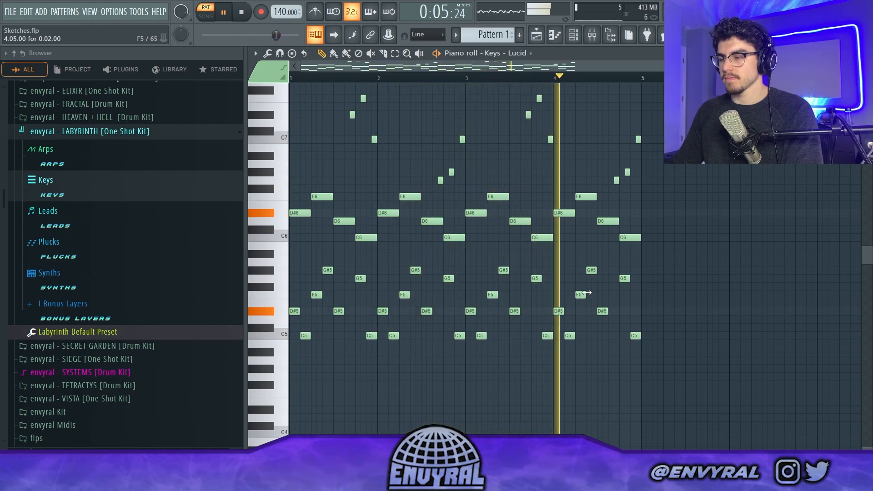
{"action": "key", "text": "space"}
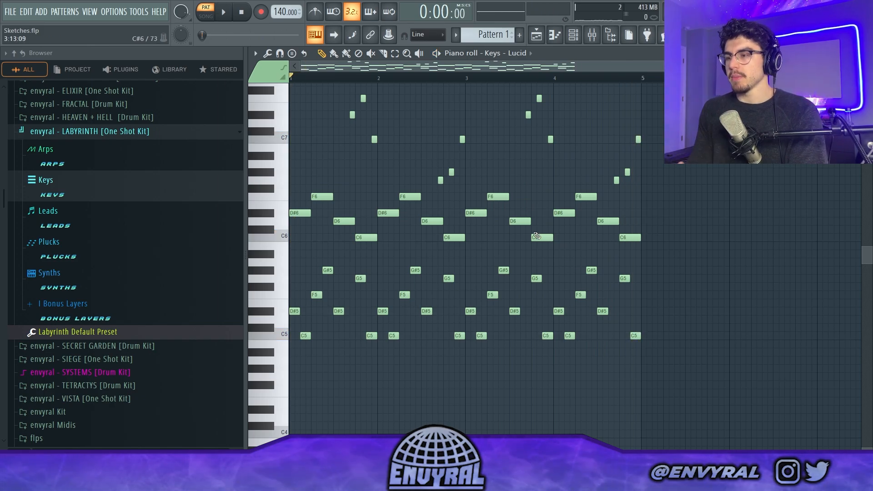
- Delete all notes from the pattern, including a trial C5 note drawn at the start of bar 1
{"action": "scroll", "coordinate": [575, 239], "scroll_direction": "up", "scroll_amount": 1}
{"action": "key", "text": "ctrl+a"}
{"action": "key", "text": "Delete"}
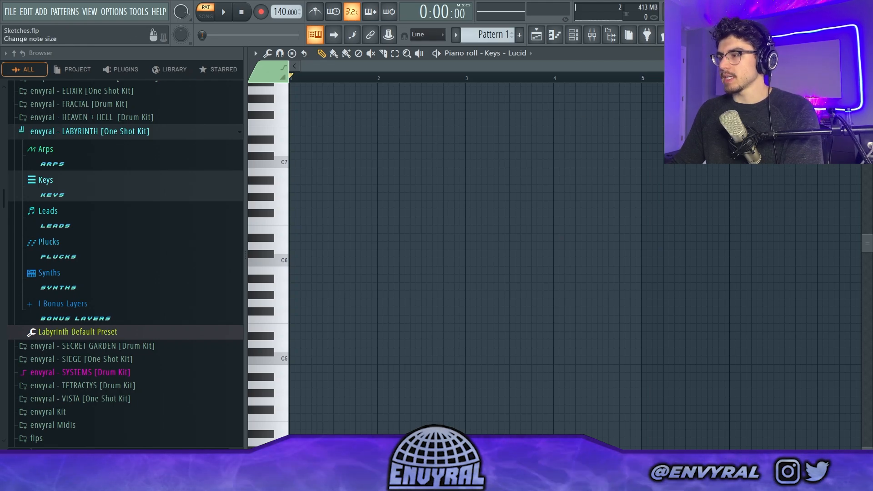
{"action": "left_click_drag", "start_coordinate": [866, 78], "coordinate": [866, 68]}
{"action": "scroll", "coordinate": [416, 200], "scroll_direction": "down", "scroll_amount": 5}
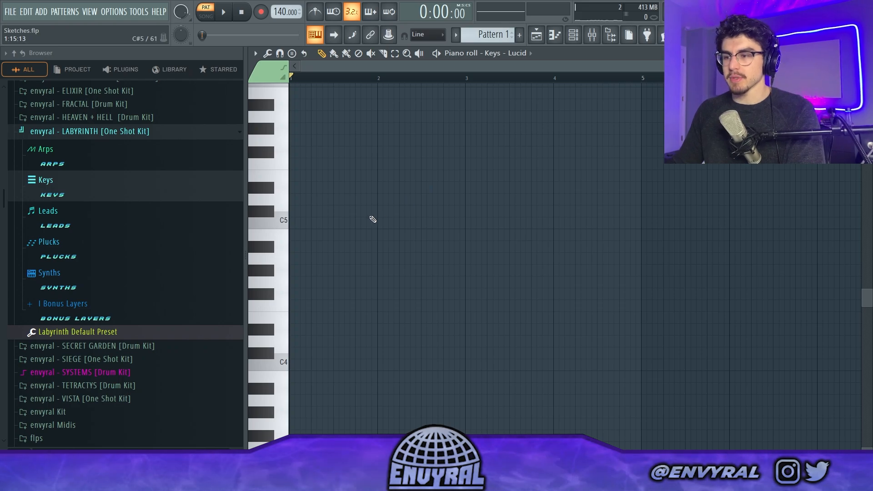
{"action": "left_click", "coordinate": [311, 225]}
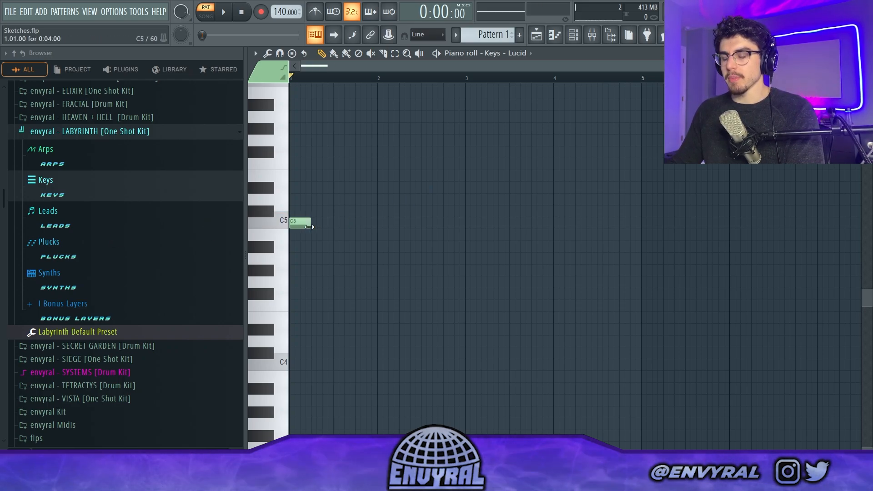
{"action": "right_click", "coordinate": [309, 226]}
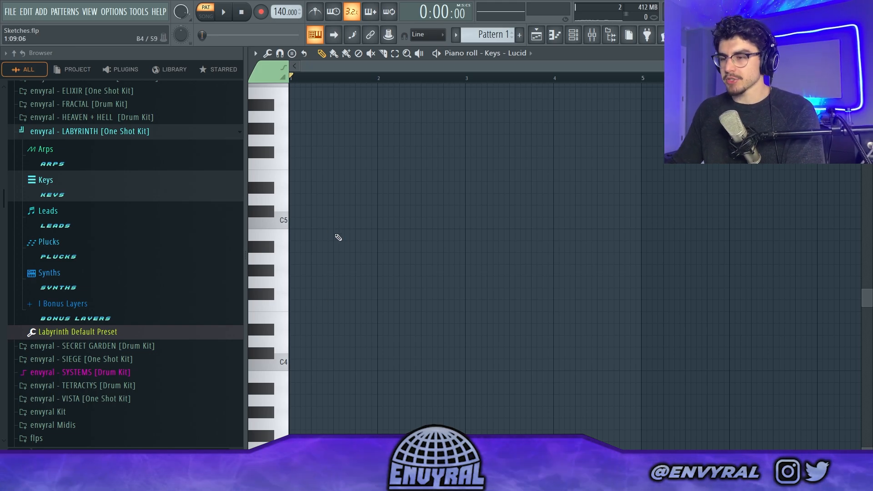
- Draw staggered notes A#4, F#5, F5 and C#5 in bar 1 and build similar staggered chords in bars 2 to 4
{"action": "left_click_drag", "start_coordinate": [335, 247], "coordinate": [321, 254]}
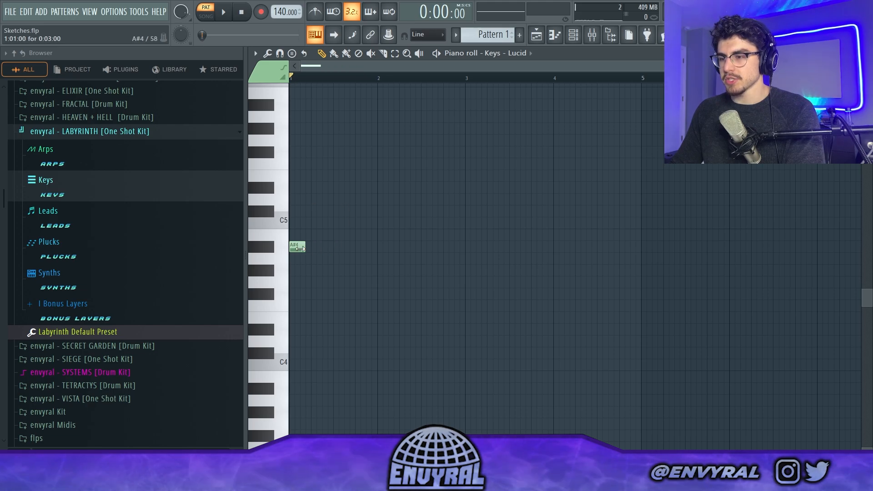
{"action": "scroll", "coordinate": [449, 98], "scroll_direction": "up", "scroll_amount": 2}
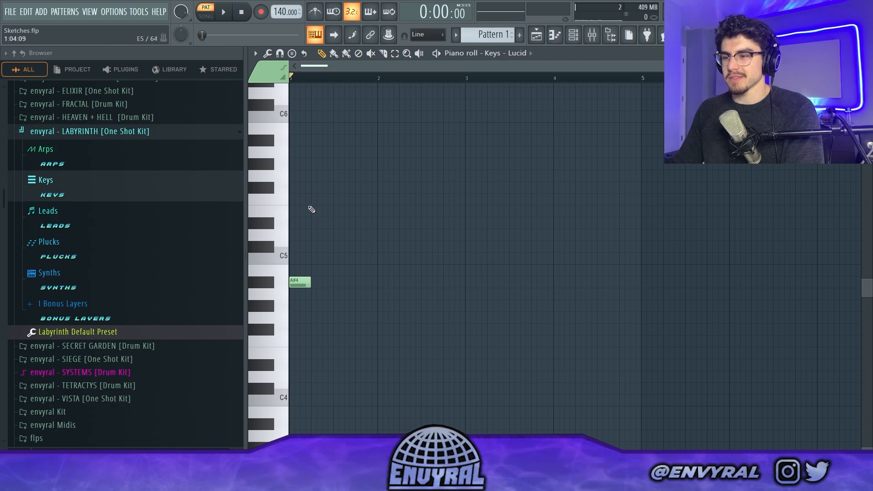
{"action": "left_click", "coordinate": [323, 188]}
{"action": "left_click_drag", "start_coordinate": [339, 189], "coordinate": [334, 188]}
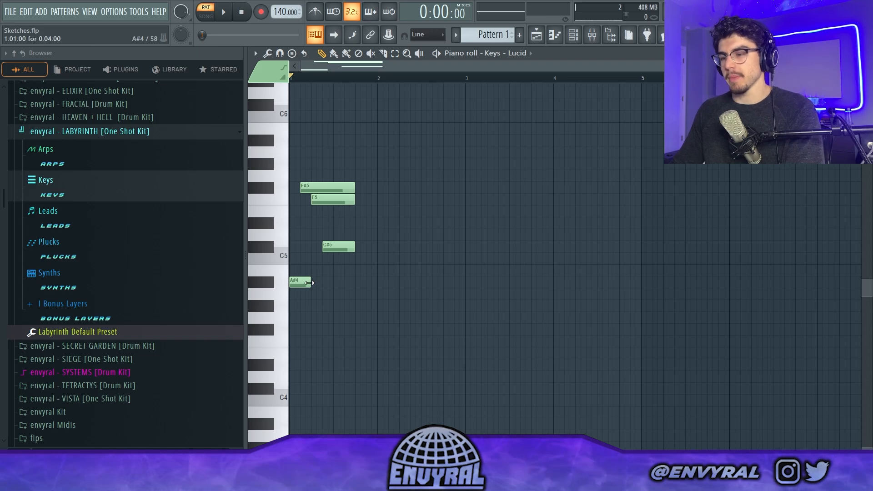
{"action": "left_click_drag", "start_coordinate": [309, 283], "coordinate": [350, 291]}
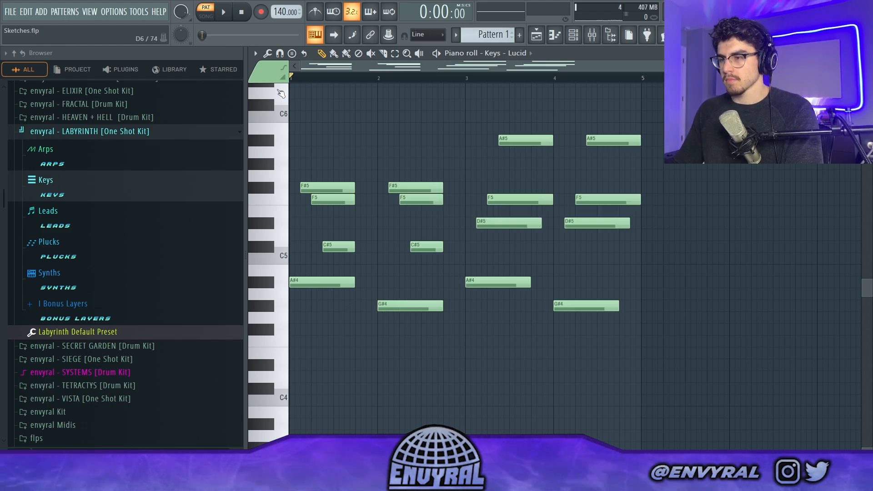
- Play the loop, change bar 3's root to F#4 and both D#5 notes to C#5, and add bass notes D#4 and B3 in bars 1 and 2
{"action": "key", "text": "space"}
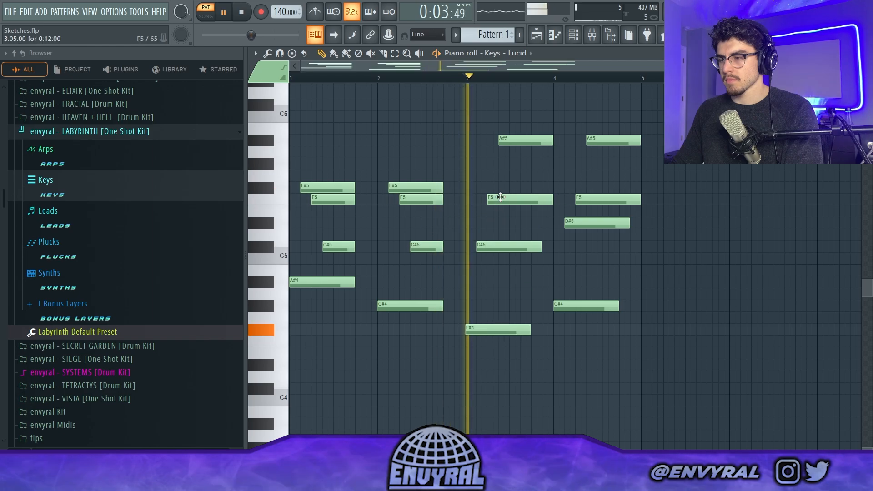
{"action": "scroll", "coordinate": [523, 175], "scroll_direction": "down", "scroll_amount": 1}
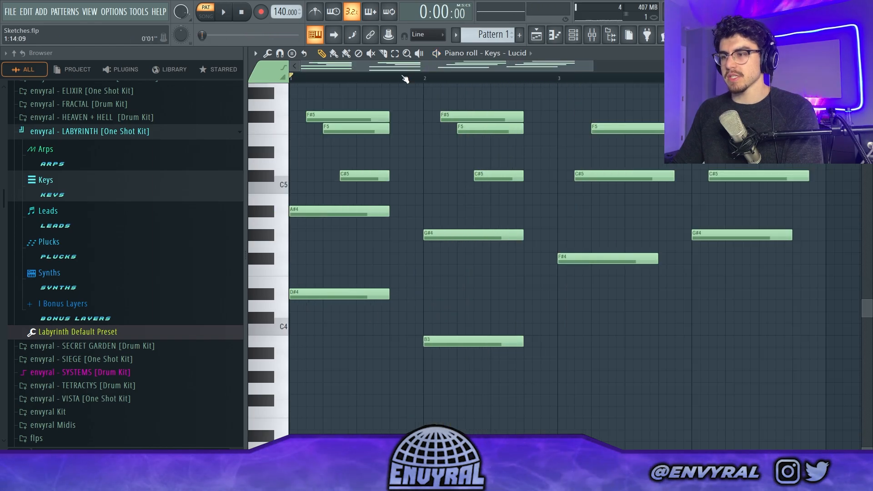
{"action": "scroll", "coordinate": [404, 80], "scroll_direction": "down", "scroll_amount": 2}
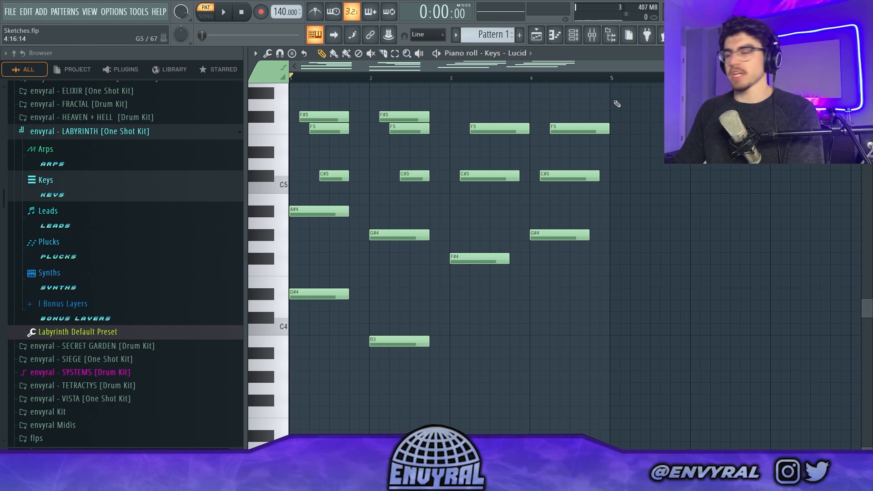
- Audition several keyboard notes below C5 and examine the staggered chords and bass notes across the four bars
{"action": "left_click_drag", "start_coordinate": [866, 77], "coordinate": [866, 81]}
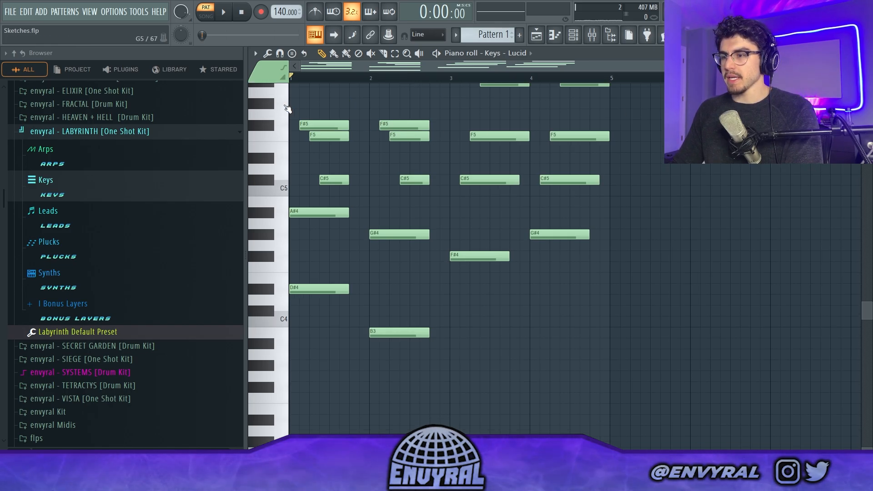
{"action": "left_click", "coordinate": [282, 339]}
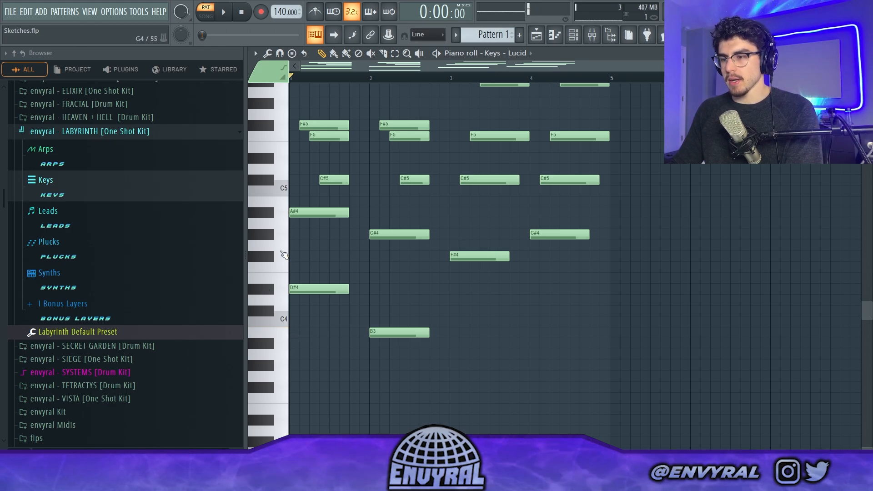
{"action": "left_click_drag", "start_coordinate": [261, 258], "coordinate": [253, 241]}
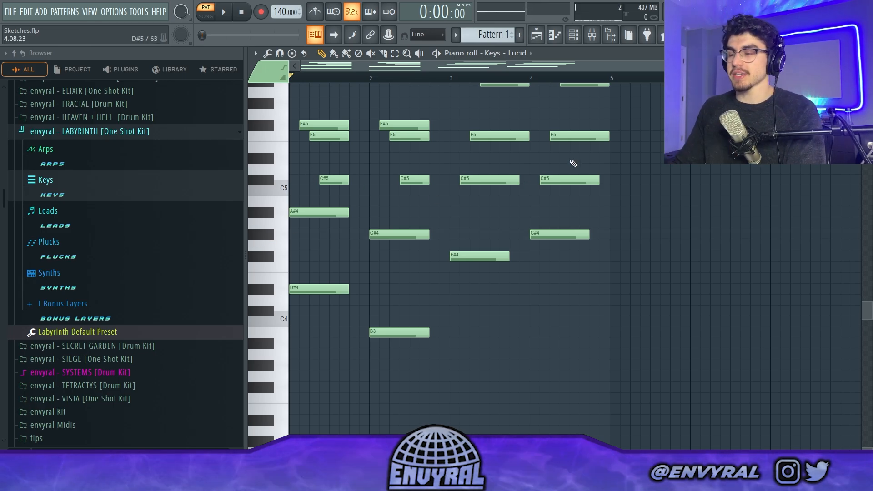
{"action": "scroll", "coordinate": [409, 89], "scroll_direction": "down", "scroll_amount": 1}
{"action": "scroll", "coordinate": [415, 79], "scroll_direction": "down", "scroll_amount": 1}
{"action": "scroll", "coordinate": [415, 79], "scroll_direction": "up", "scroll_amount": 3}
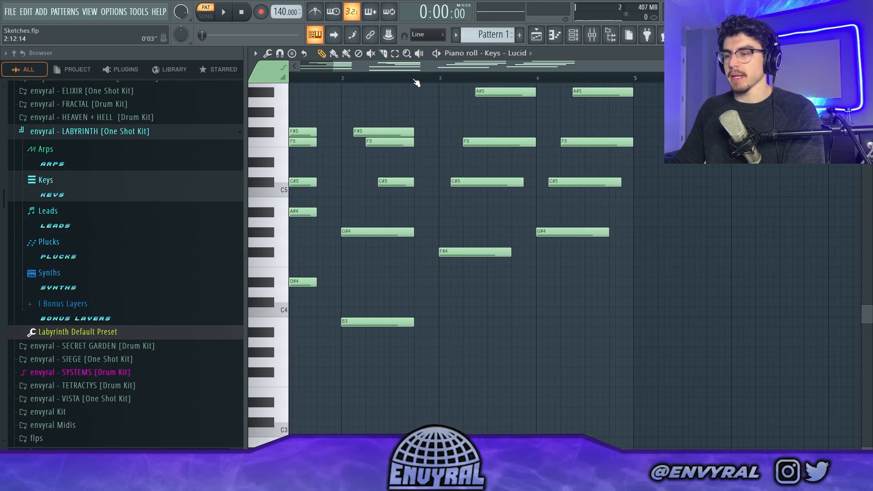
{"action": "left_click_drag", "start_coordinate": [407, 67], "coordinate": [338, 68]}
{"action": "scroll", "coordinate": [455, 303], "scroll_direction": "up", "scroll_amount": 3}
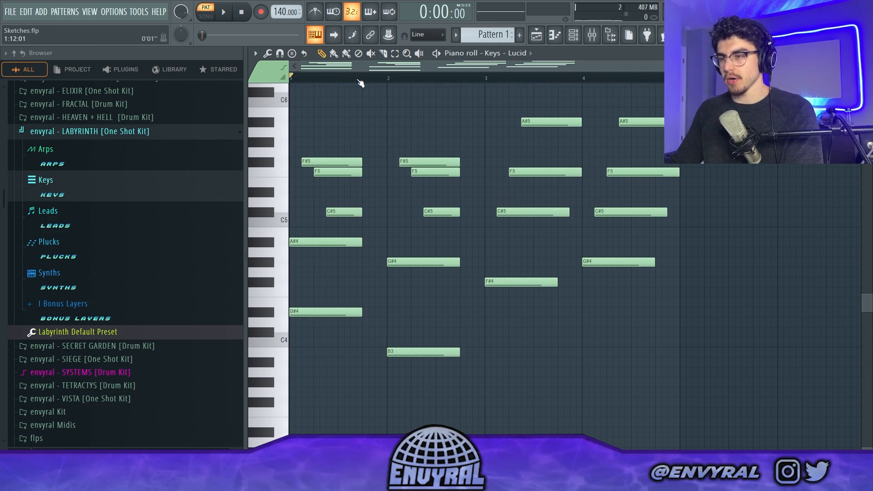
- Change bar 2's bass note to C#4, add bass notes B3 in bar 3 and C#4 in bar 4, and play the loop
{"action": "key", "text": "space"}
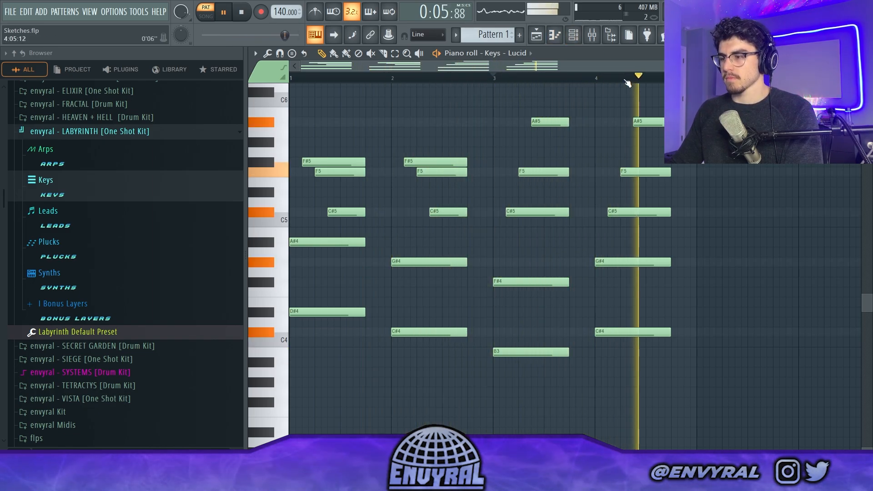
{"action": "key", "text": "space"}
- Open the Channel rack containing the Keys - Lucid sampler
{"action": "left_click", "coordinate": [573, 35]}
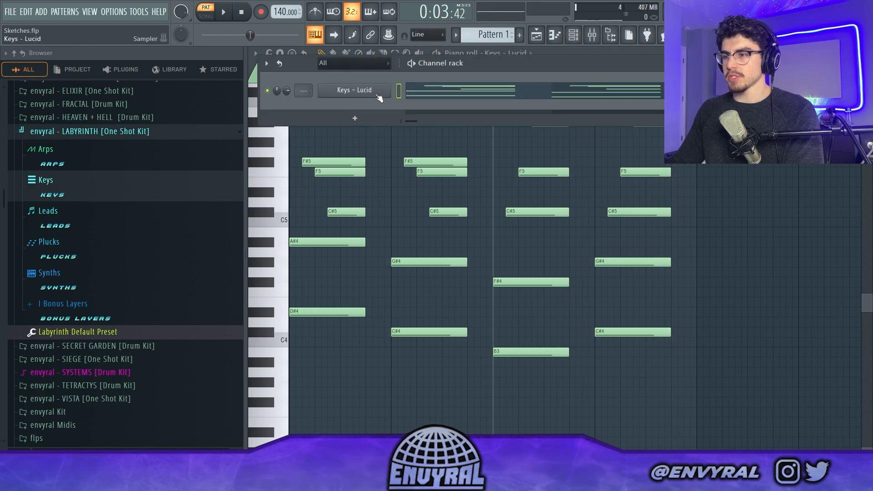
- Clone the Keys - Lucid channel, load the Pluck - Meteor sample into the clone and open its piano roll
{"action": "right_click", "coordinate": [379, 98]}
{"action": "left_click", "coordinate": [411, 172]}
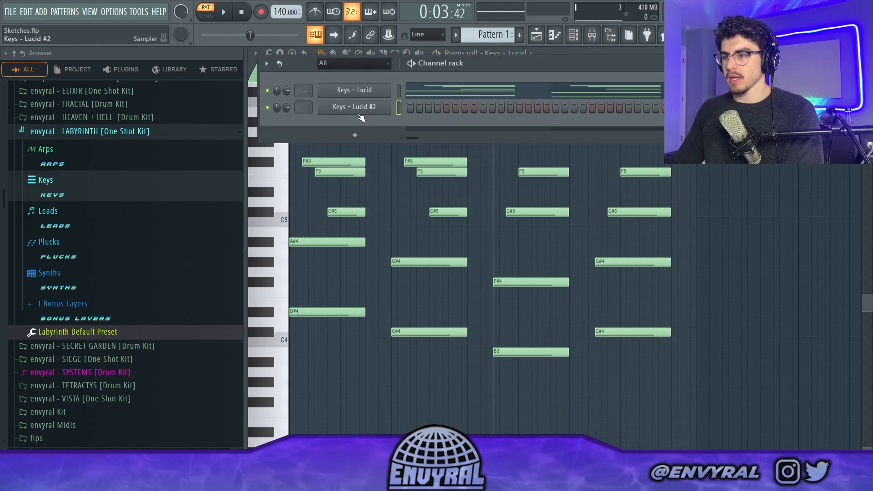
{"action": "left_click", "coordinate": [71, 255]}
{"action": "left_click", "coordinate": [446, 94]}
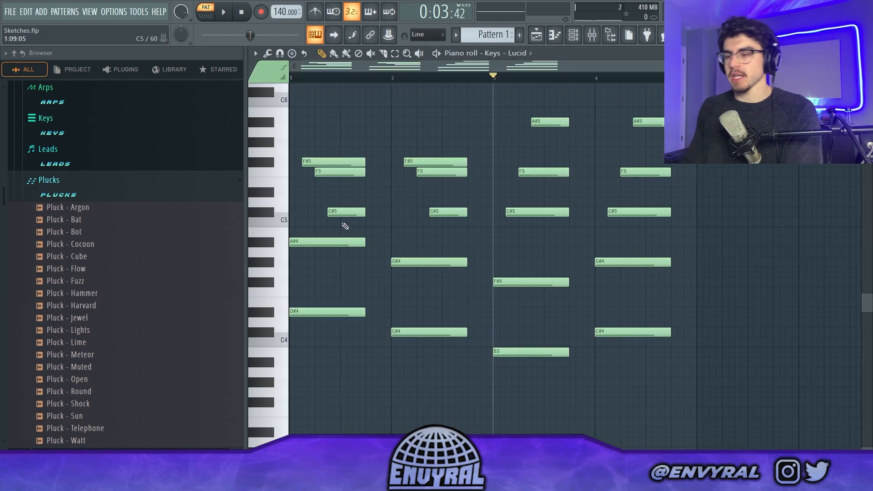
{"action": "left_click", "coordinate": [573, 35]}
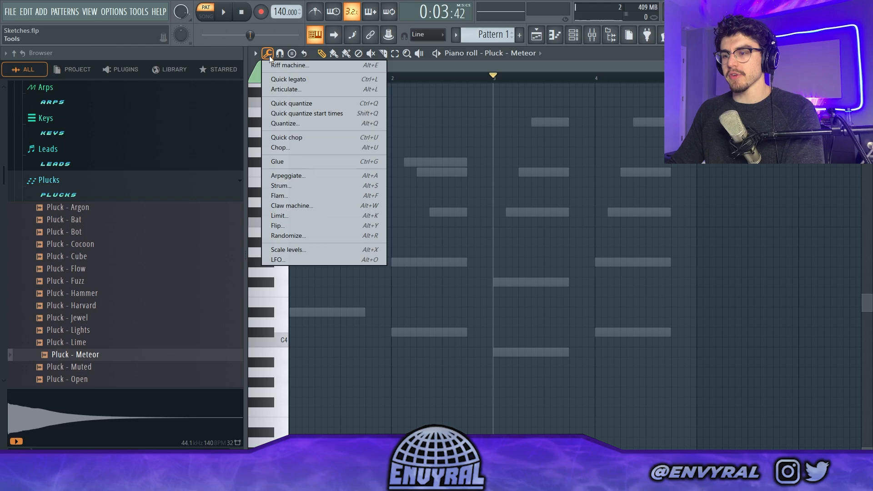
- Examine the piano roll's view options for the Ghost channels setting
{"action": "left_click", "coordinate": [268, 54]}
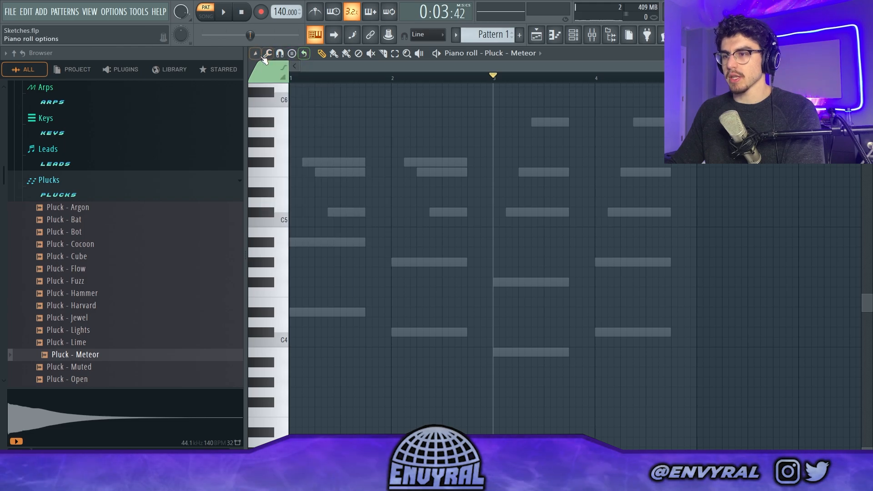
{"action": "left_click", "coordinate": [257, 54]}
{"action": "mouse_move", "coordinate": [315, 107]}
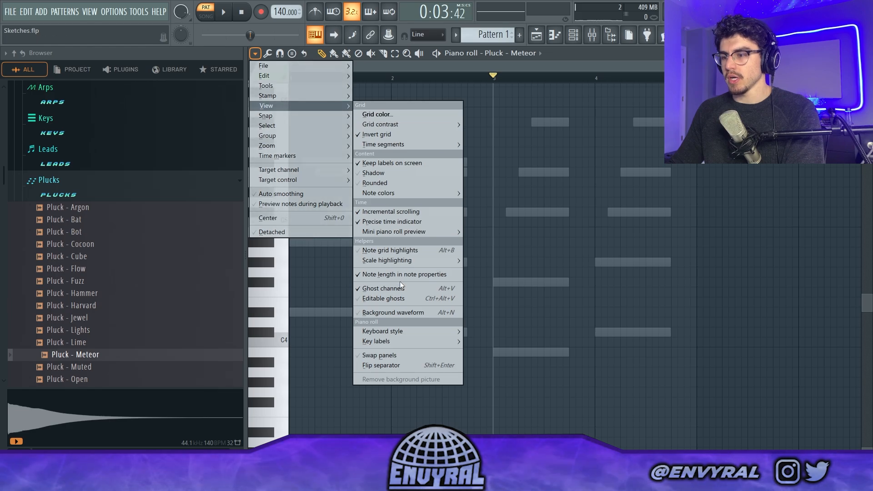
{"action": "key", "text": "Escape"}
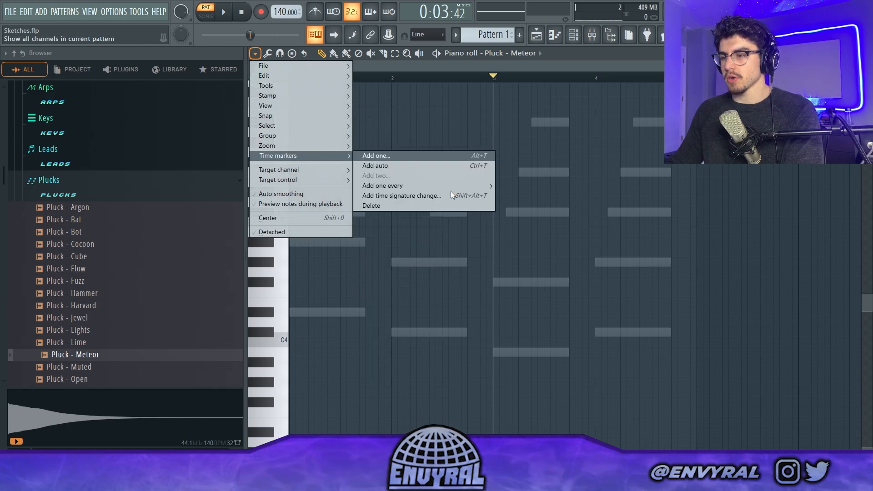
{"action": "key", "text": "Escape"}
{"action": "key", "text": "Escape"}
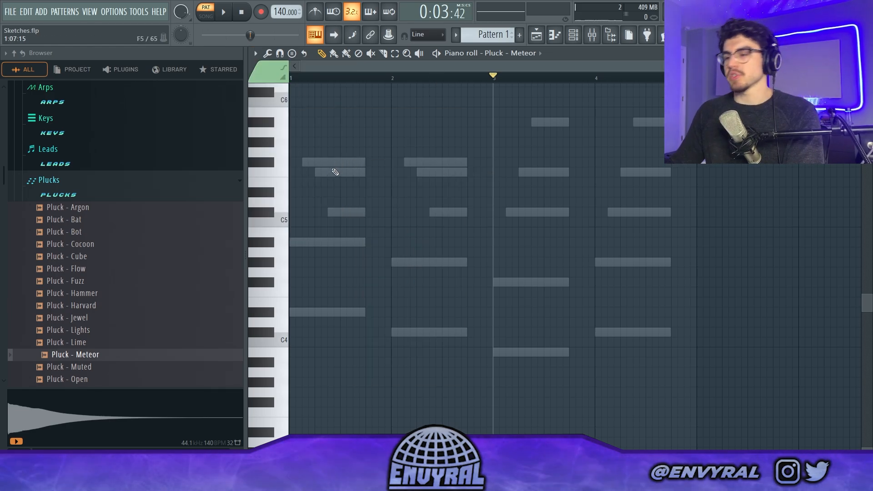
- Write the pluck notes A#4, D#5, C#5, G#5, A#5, F#5 and F5 in bar 1, and delete the F#5 starting bar 2
{"action": "scroll", "coordinate": [315, 87], "scroll_direction": "up", "scroll_amount": 3}
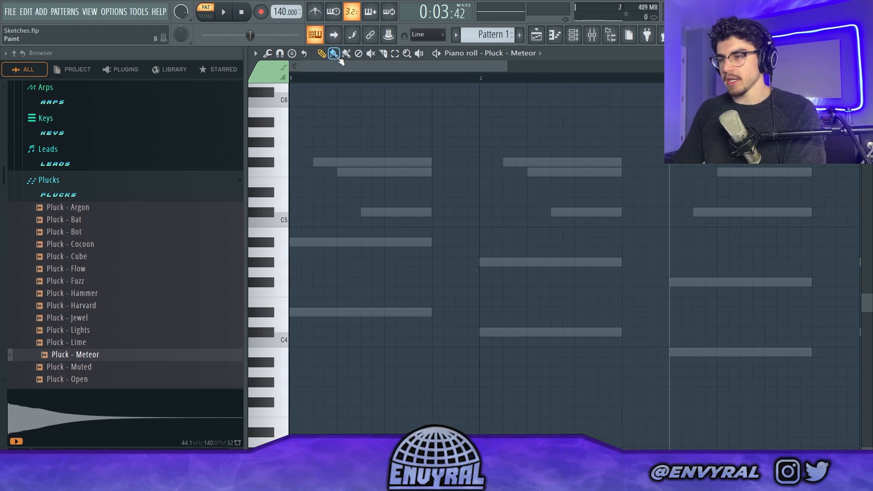
{"action": "key", "text": "space"}
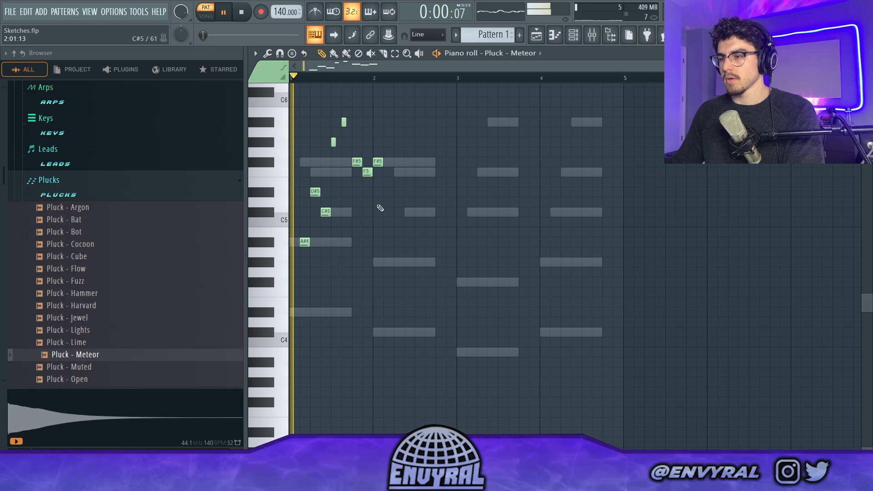
{"action": "right_click", "coordinate": [380, 163]}
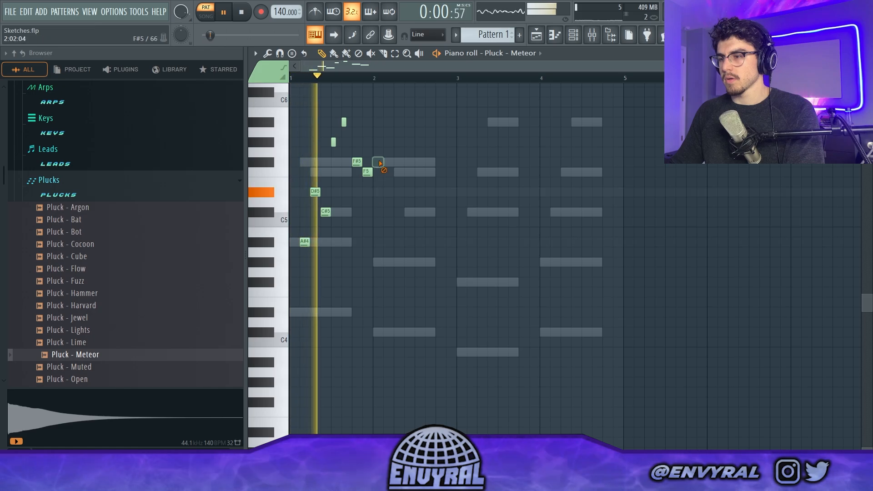
- Copy bar 1's pluck phrase into bars 2 and 4, and vary bar 3 with C#5, F5, C#5, G#5, A#5, D#6, C#6
{"action": "key", "text": "ctrl+a"}
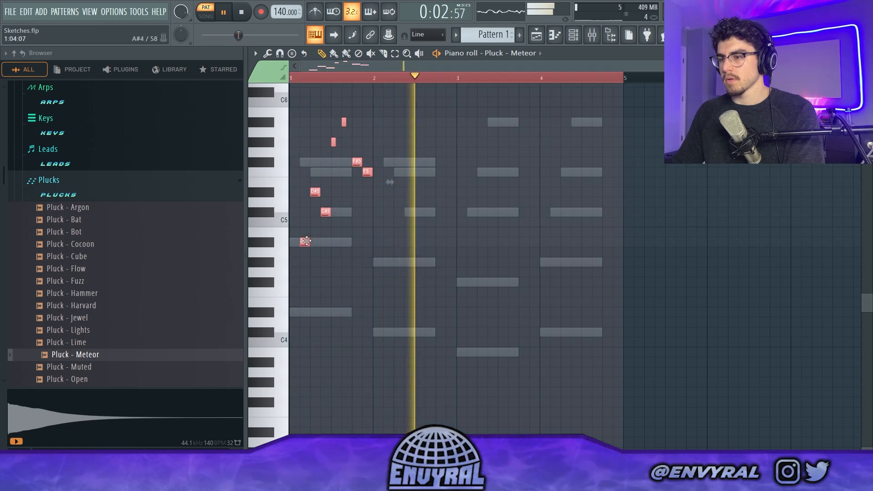
{"action": "left_click_drag", "start_coordinate": [306, 241], "coordinate": [369, 240]}
{"action": "key", "text": "space"}
{"action": "key", "text": "ctrl+z"}
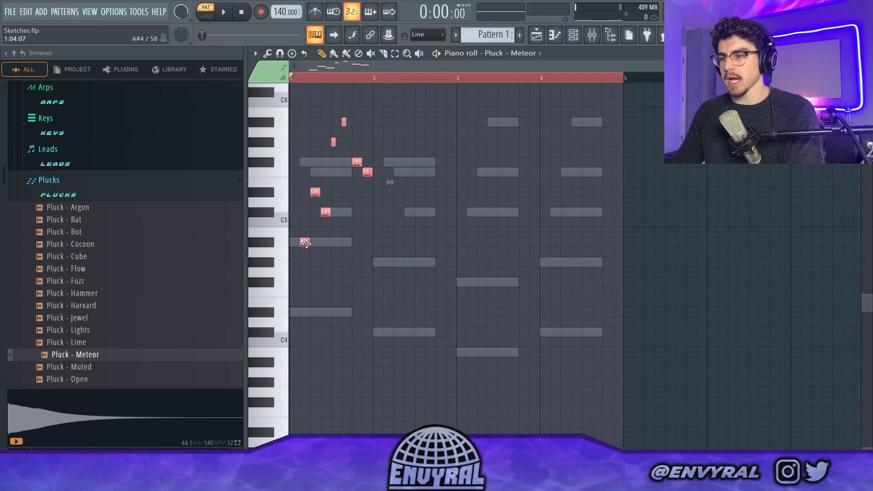
{"action": "left_click_drag", "start_coordinate": [305, 242], "coordinate": [387, 234]}
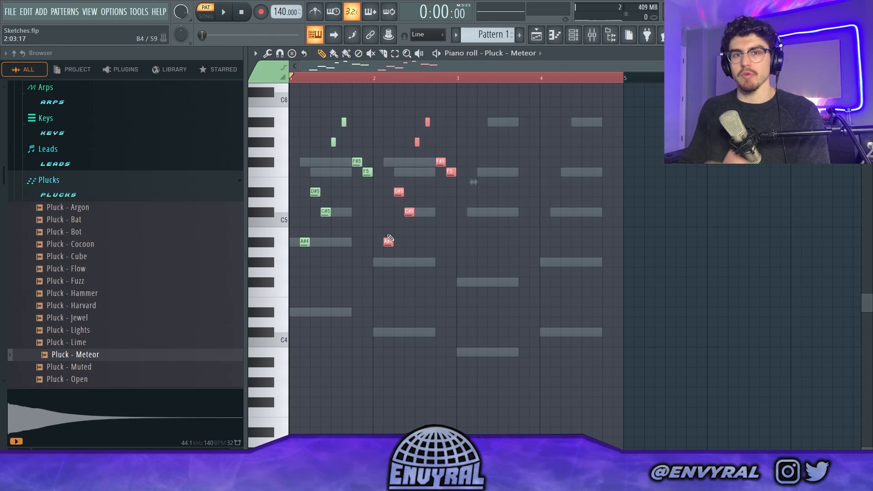
{"action": "left_click_drag", "start_coordinate": [389, 246], "coordinate": [476, 249]}
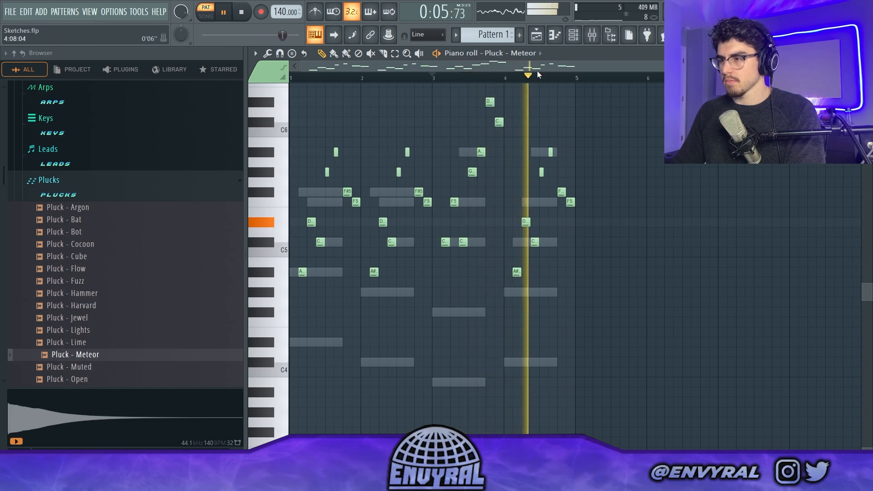
- Stop playback and route the Pluck - Meteor channel to mixer insert 2
{"action": "key", "text": "F6"}
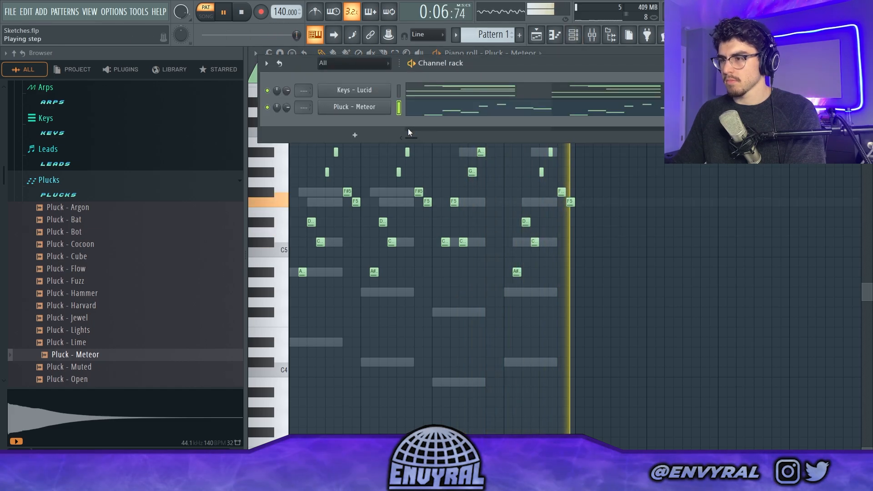
{"action": "left_click", "coordinate": [591, 35]}
{"action": "key", "text": "space"}
{"action": "left_click", "coordinate": [332, 157]}
{"action": "key", "text": "ctrl+l"}
{"action": "key", "text": "F6"}
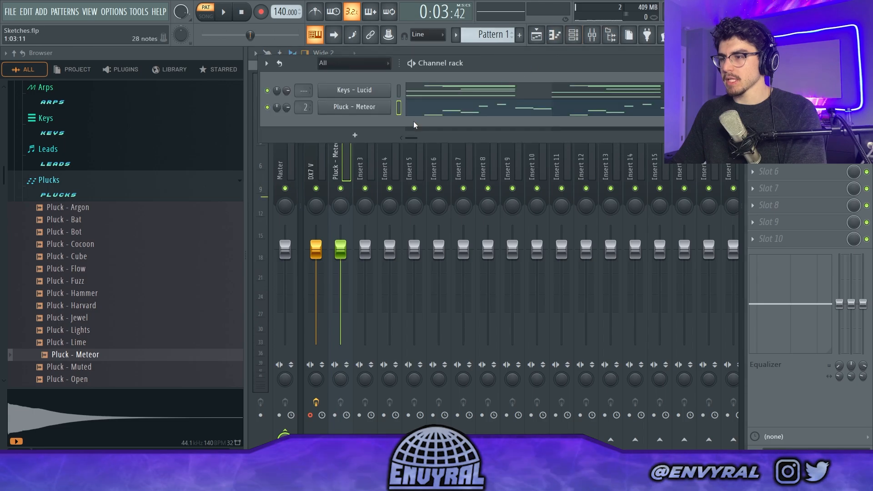
- Load FabFilter Timeless 2 with the Echo 2 preset on the Pluck - Meteor mixer insert and play the loop
{"action": "left_click", "coordinate": [573, 35]}
{"action": "left_click", "coordinate": [592, 35]}
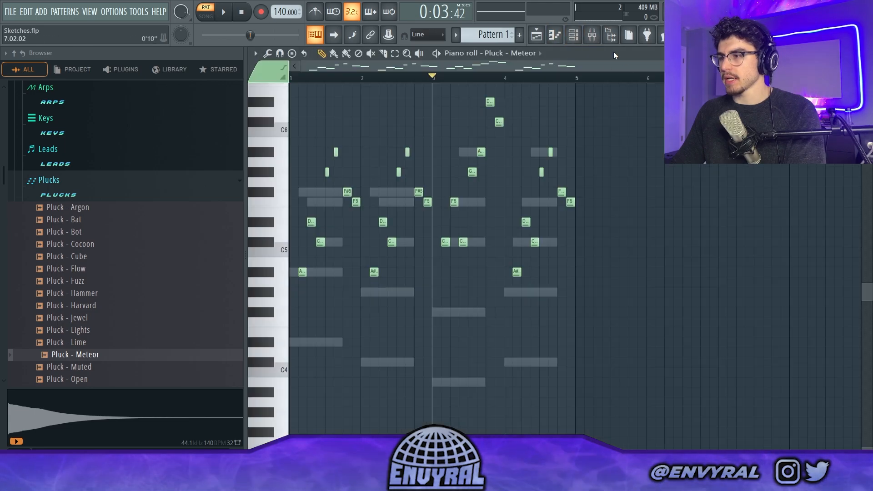
{"action": "left_click", "coordinate": [592, 34]}
{"action": "left_click", "coordinate": [773, 169]}
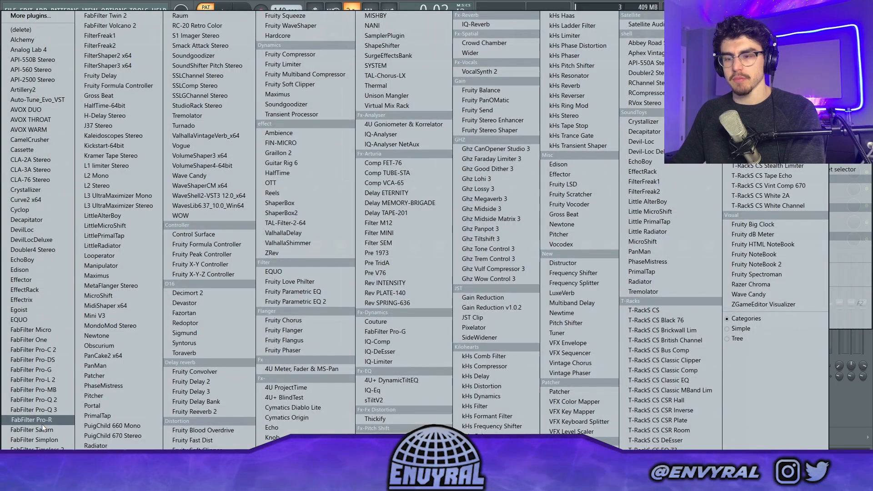
{"action": "left_click", "coordinate": [58, 448]}
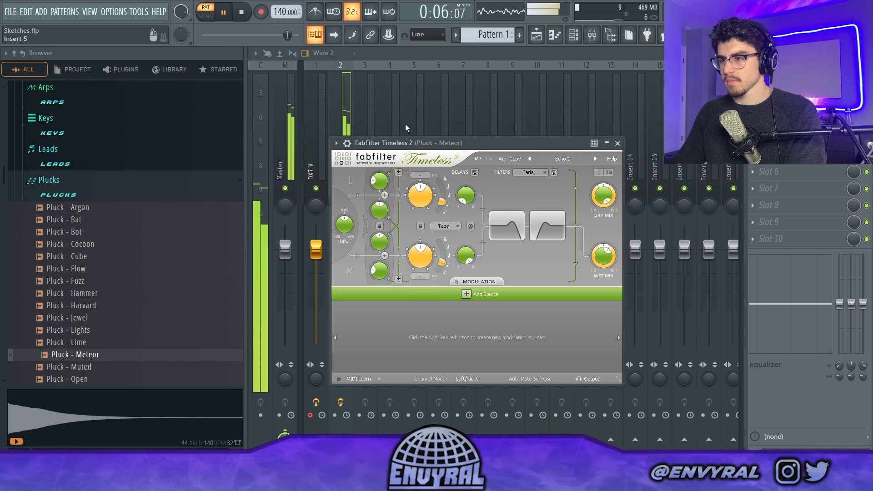
- Stop playback and route the Keys - Lucid channel to mixer insert 1
{"action": "left_click", "coordinate": [335, 121]}
{"action": "key", "text": "space"}
{"action": "left_click", "coordinate": [592, 41]}
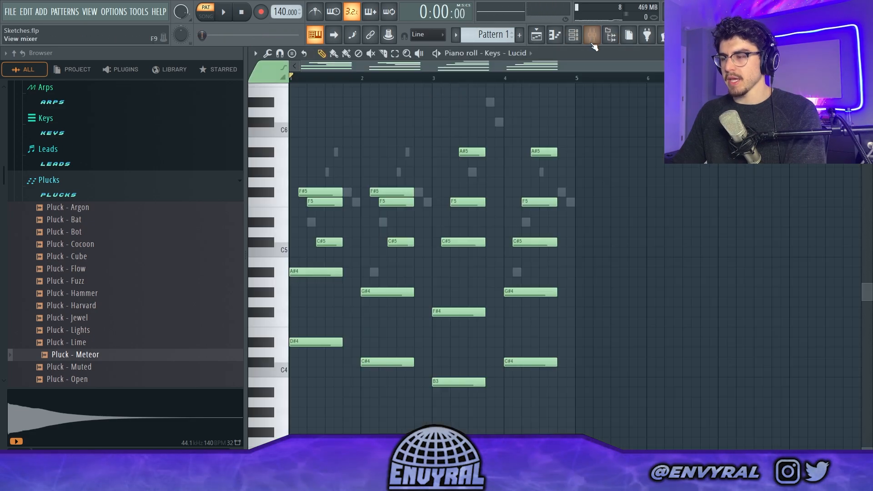
{"action": "left_click", "coordinate": [573, 37]}
{"action": "key", "text": "F9"}
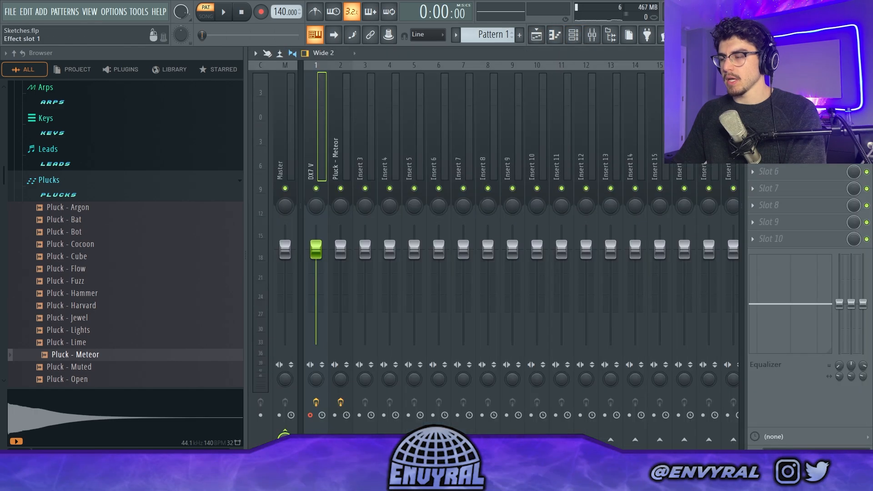
- Load Portal on mixer insert 1, choose the Fishbowl preset from the Envyral - Mirrors bank and play the loop
{"action": "left_click", "coordinate": [772, 87]}
{"action": "left_click_drag", "start_coordinate": [418, 86], "coordinate": [406, 74]}
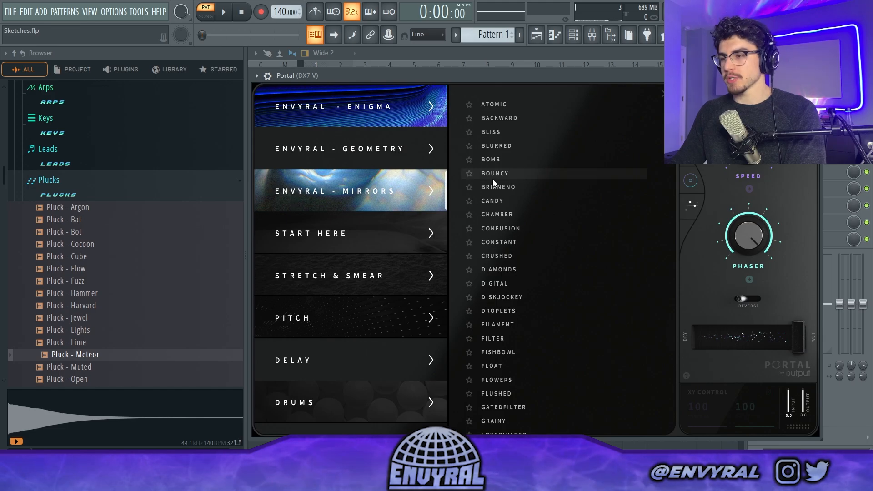
{"action": "left_click", "coordinate": [514, 232]}
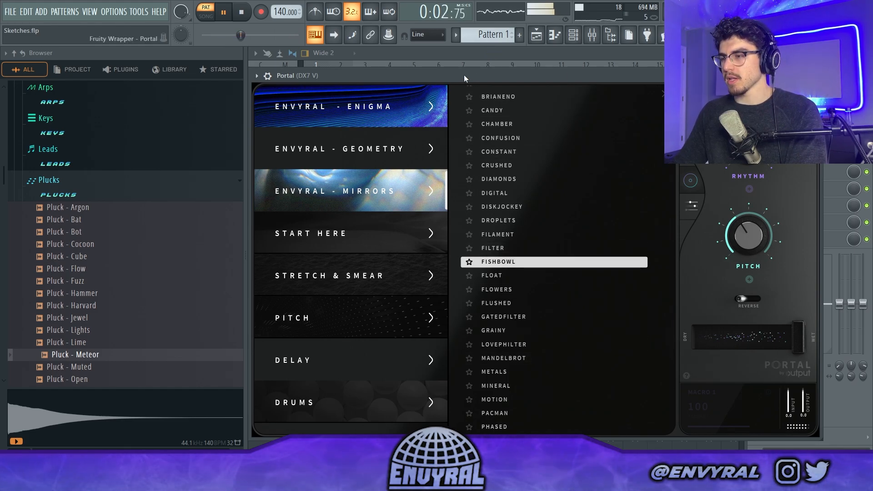
{"action": "left_click", "coordinate": [478, 50]}
{"action": "key", "text": "space"}
- Add HalfTime in insert 1's second effect slot and play the loop while toggling the slot
{"action": "left_click", "coordinate": [773, 104]}
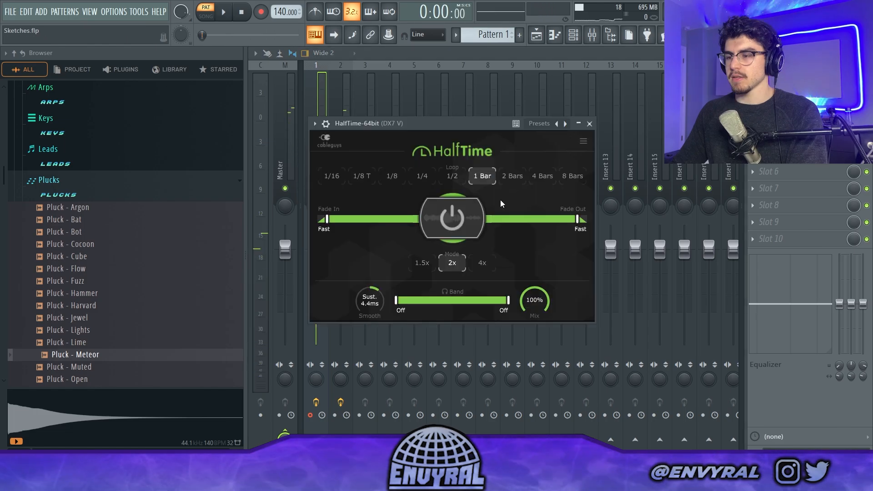
{"action": "left_click", "coordinate": [866, 105]}
{"action": "key", "text": "space"}
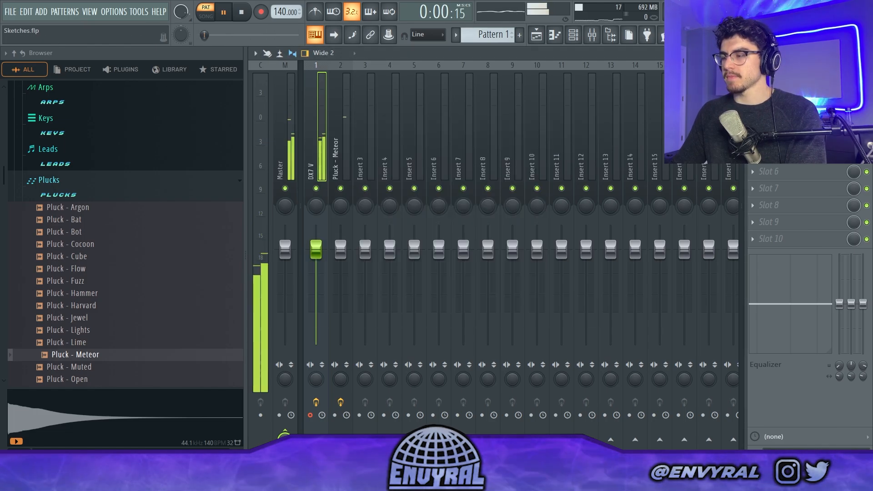
{"action": "left_click", "coordinate": [773, 104]}
- Transpose all Keys - Lucid notes up one octave and deselect them
{"action": "left_click", "coordinate": [571, 43]}
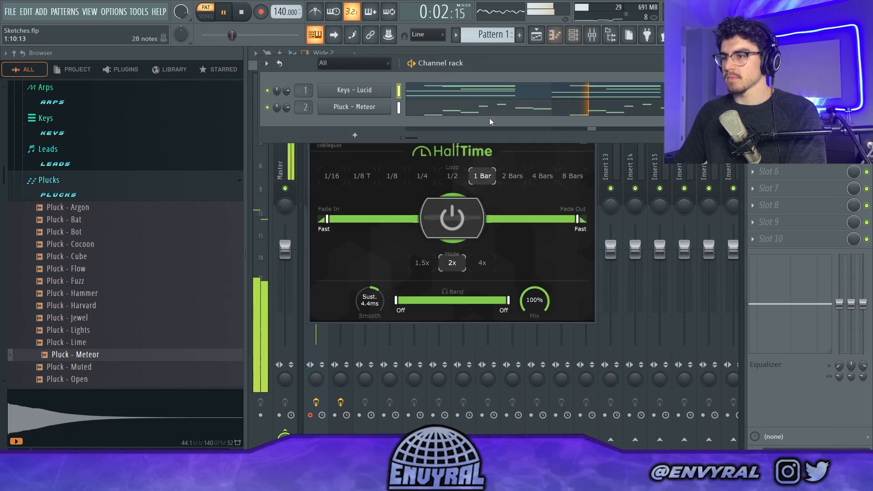
{"action": "left_click", "coordinate": [511, 93]}
{"action": "key", "text": "ctrl+Up"}
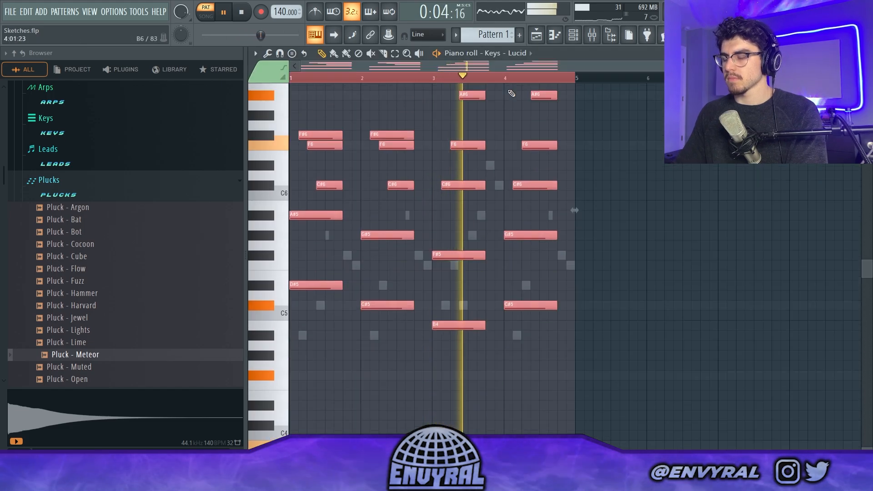
{"action": "key", "text": "ctrl+d"}
- Mute and unmute the Pluck - Meteor insert while the loop plays, and lower its volume to -4.4 dB
{"action": "left_click", "coordinate": [591, 37]}
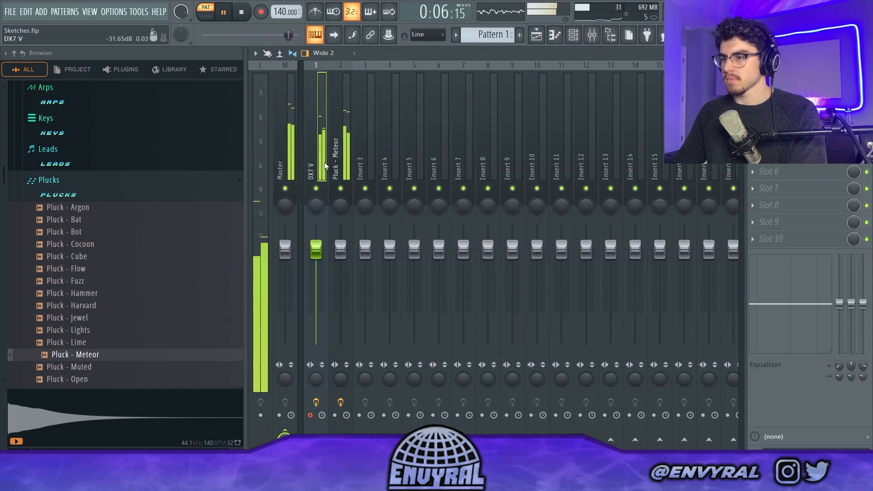
{"action": "left_click", "coordinate": [340, 188]}
{"action": "left_click", "coordinate": [573, 36]}
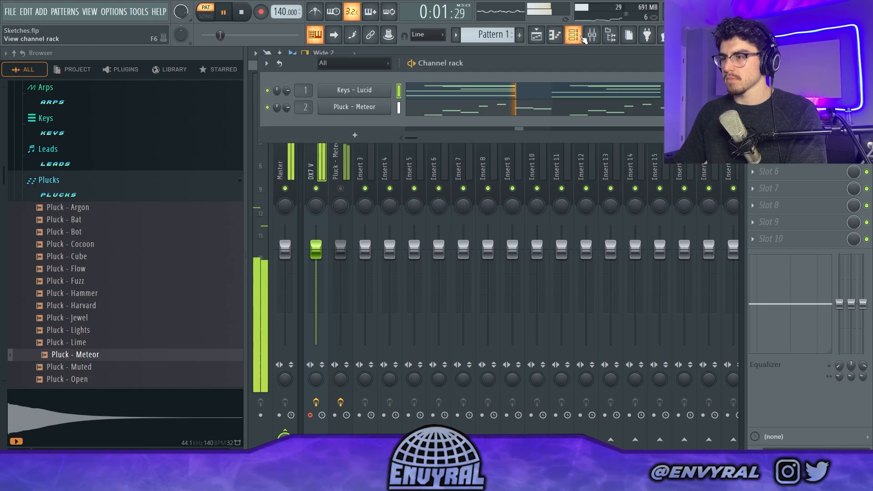
{"action": "left_click", "coordinate": [341, 189]}
{"action": "left_click_drag", "start_coordinate": [340, 249], "coordinate": [341, 267]}
- Open the Pluck - Meteor channel's sampler and audition the Pluck - Cube and Pluck - Bot samples
{"action": "left_click", "coordinate": [573, 34]}
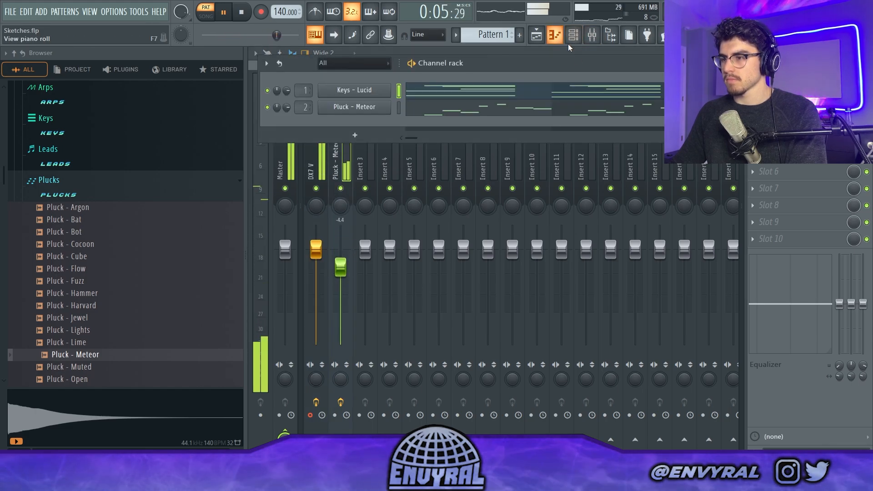
{"action": "left_click", "coordinate": [354, 108]}
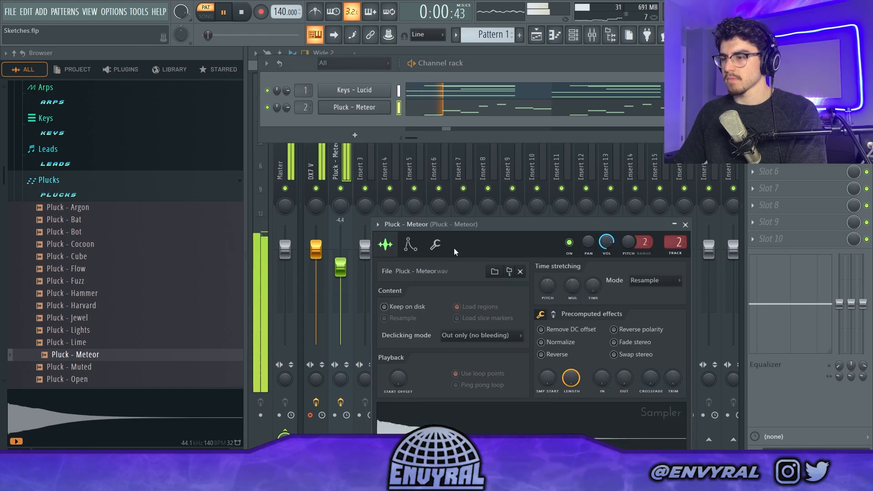
{"action": "left_click_drag", "start_coordinate": [459, 224], "coordinate": [441, 175]}
{"action": "left_click", "coordinate": [107, 260]}
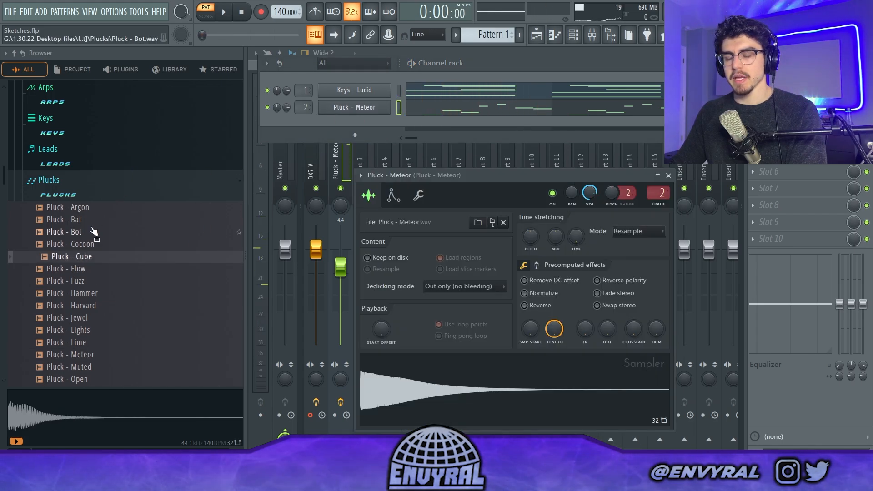
{"action": "left_click", "coordinate": [76, 234]}
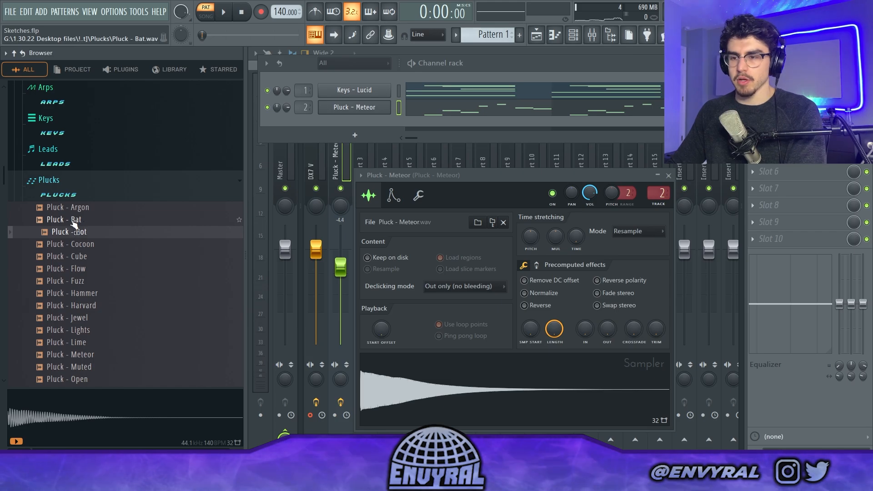
- Replace the Pluck - Meteor channel's sample with Pluck - Muted, play the loop and return to its mixer insert
{"action": "scroll", "coordinate": [91, 225], "scroll_direction": "down", "scroll_amount": 4}
{"action": "left_click", "coordinate": [91, 220]}
{"action": "left_click_drag", "start_coordinate": [95, 221], "coordinate": [438, 391]}
{"action": "key", "text": "space"}
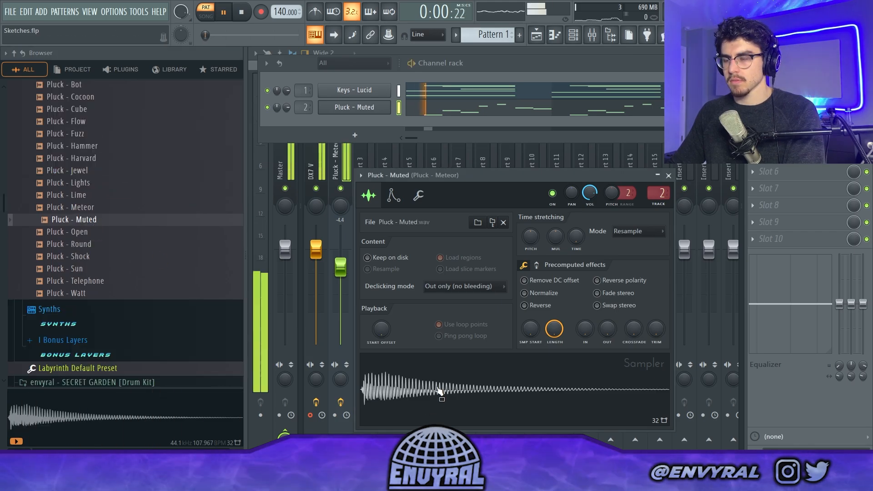
{"action": "left_click", "coordinate": [340, 281]}
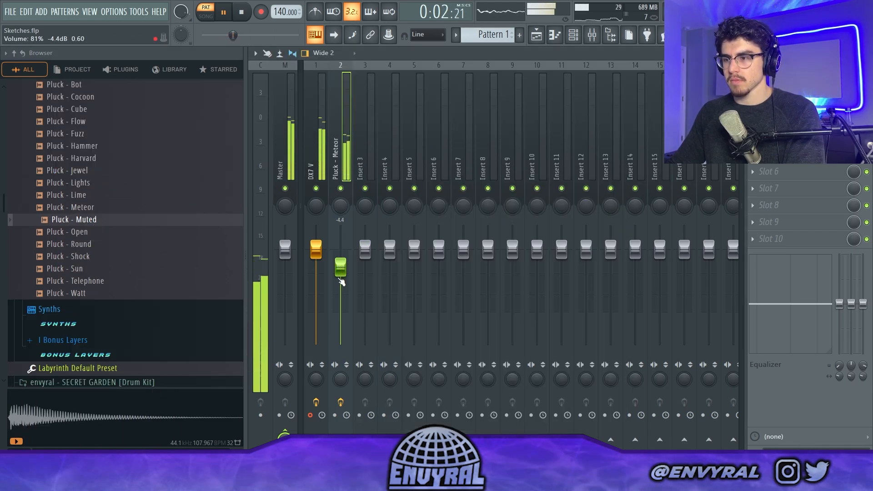
- Raise the Pluck - Meteor insert's volume to -1.7 dB and open the effect choices for its second slot
{"action": "left_click_drag", "start_coordinate": [341, 281], "coordinate": [341, 271]}
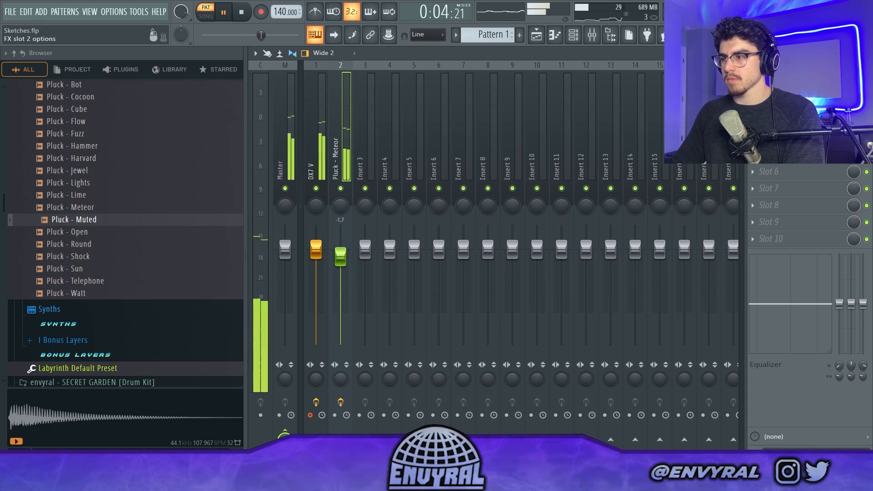
{"action": "left_click", "coordinate": [752, 104]}
{"action": "mouse_move", "coordinate": [769, 117]}
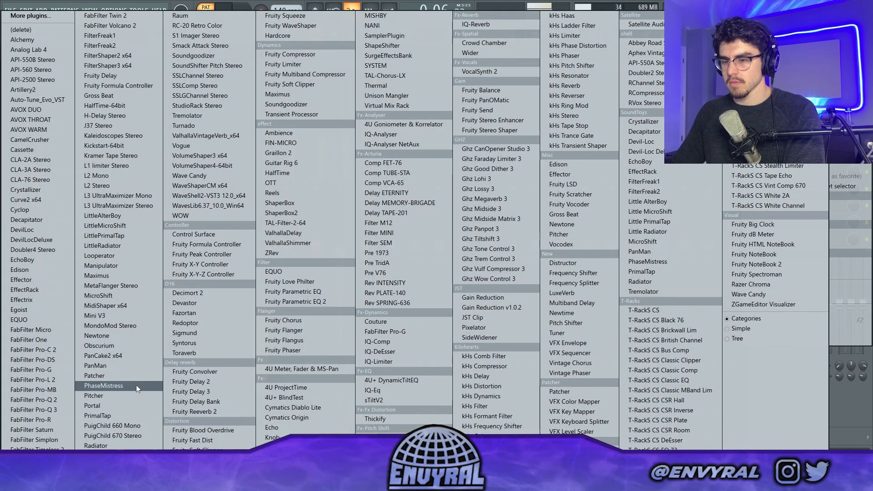
- Open the Bass folder of the ELIXIR [One Shot Kit] and audition its samples, including Bass - Alien Sub, over the loop
{"action": "left_click", "coordinate": [127, 130]}
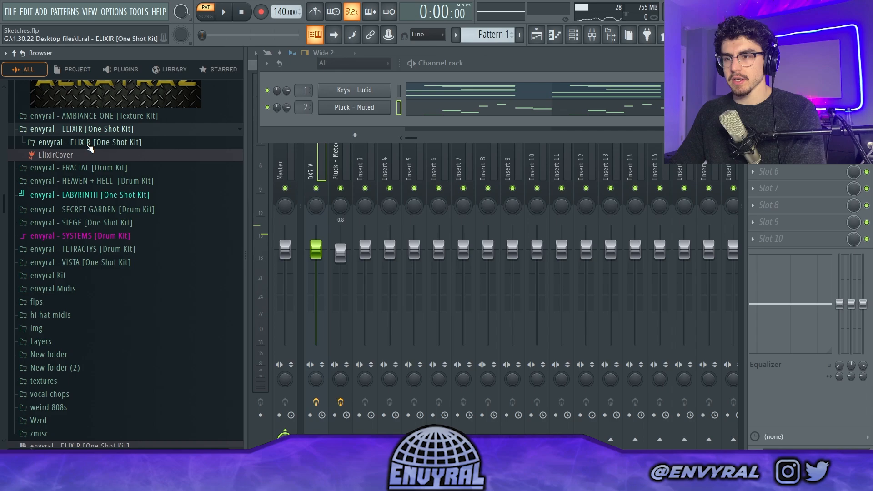
{"action": "left_click", "coordinate": [87, 143]}
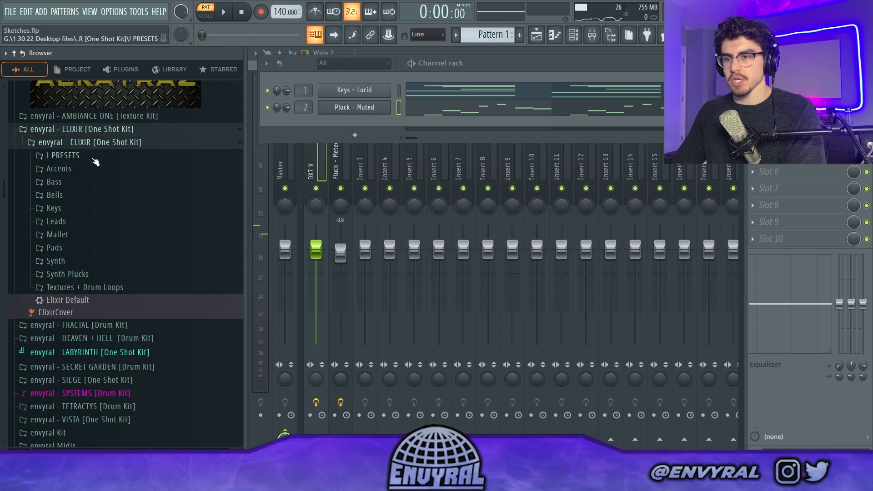
{"action": "left_click", "coordinate": [68, 183]}
{"action": "left_click", "coordinate": [116, 124]}
{"action": "key", "text": "space"}
{"action": "left_click", "coordinate": [117, 111]}
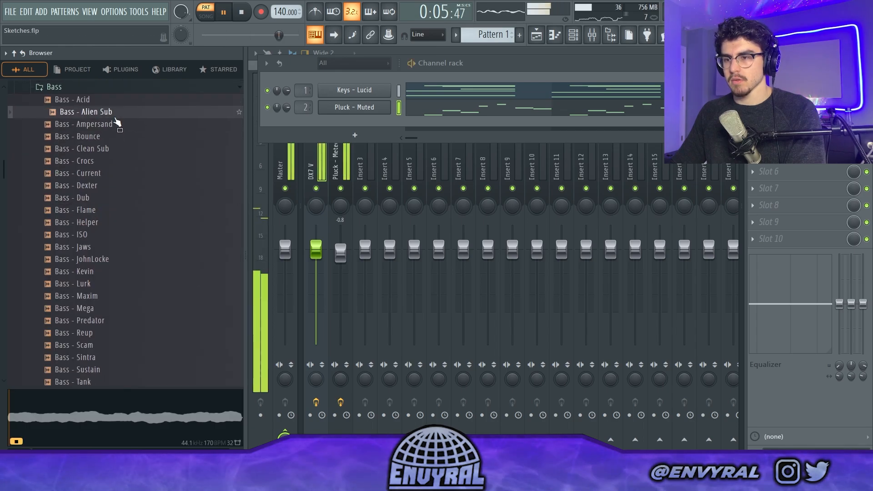
- Audition Bass - Maxim, stop playback and add the sample to the channel rack as a new channel
{"action": "left_click", "coordinate": [105, 296]}
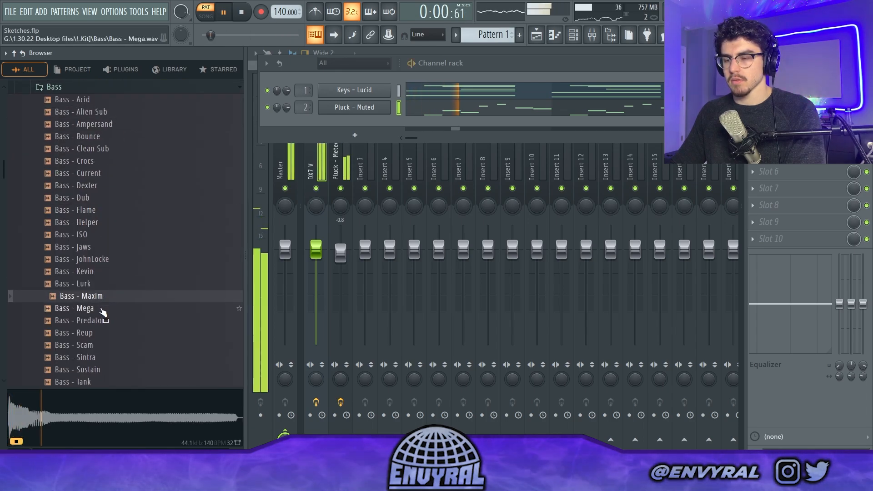
{"action": "key", "text": "space"}
{"action": "left_click_drag", "start_coordinate": [109, 297], "coordinate": [379, 130]}
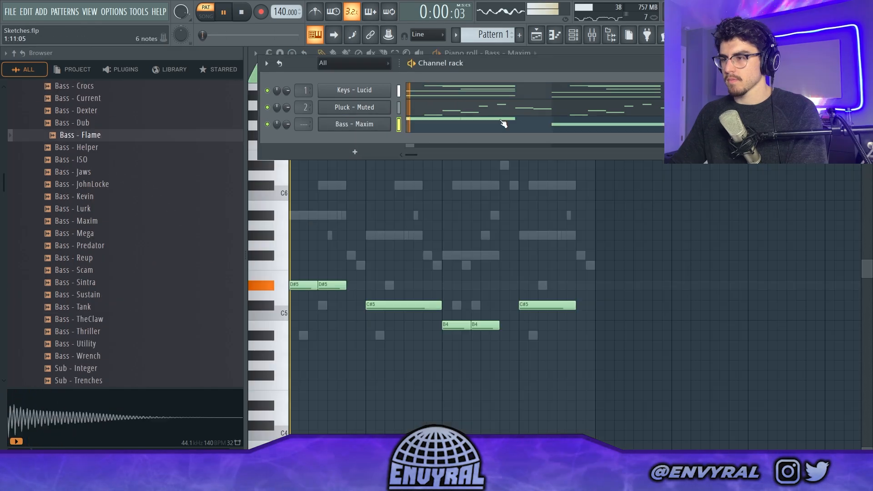
- Transpose all Bass - Maxim notes up one octave and replace the two D#6 notes in bar 1 with one long note
{"action": "left_click", "coordinate": [503, 122]}
{"action": "left_click", "coordinate": [504, 123]}
{"action": "key", "text": "ctrl+a"}
{"action": "key", "text": "ctrl+Up"}
{"action": "key", "text": "ctrl+d"}
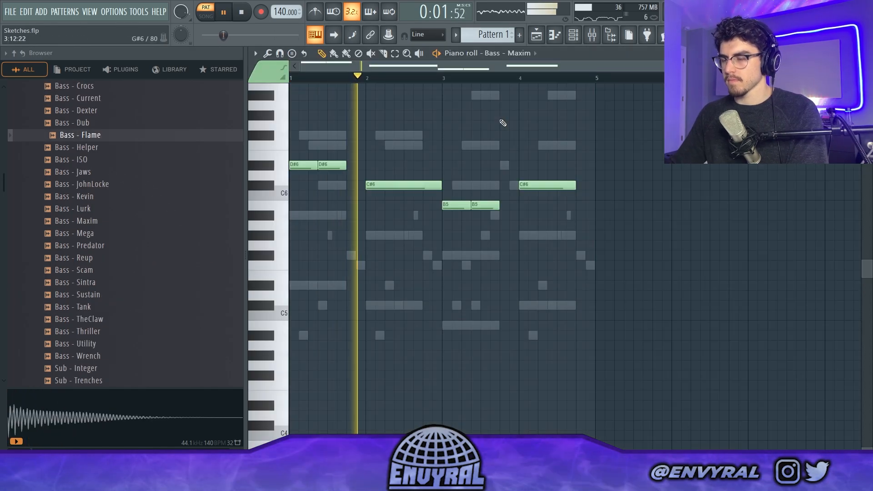
{"action": "right_click", "coordinate": [331, 167]}
{"action": "left_click_drag", "start_coordinate": [316, 166], "coordinate": [345, 169]}
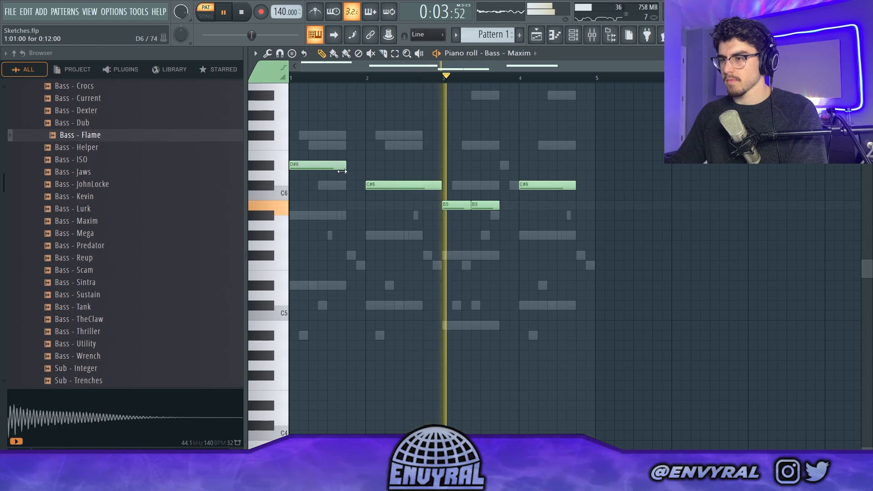
- Switch Devastor on the Pluck - Meteor insert to the Square fuzz preset, then stop playback and close its window
{"action": "key", "text": "F6"}
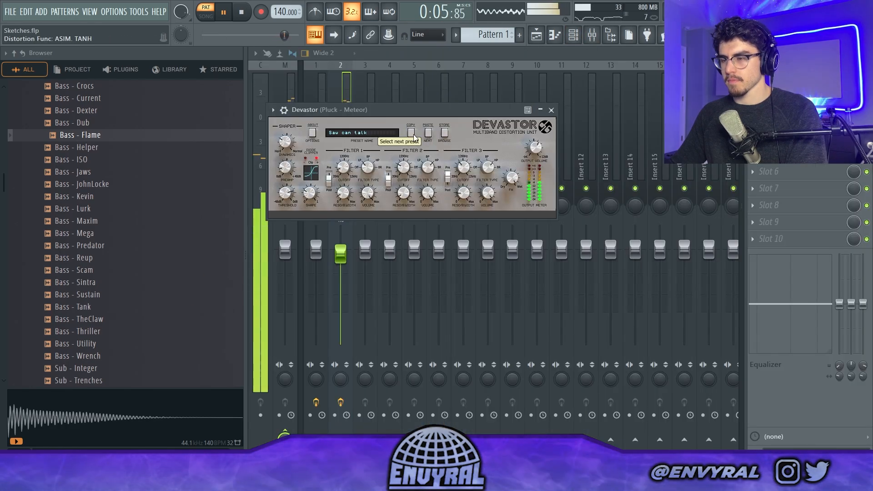
{"action": "left_click", "coordinate": [410, 136]}
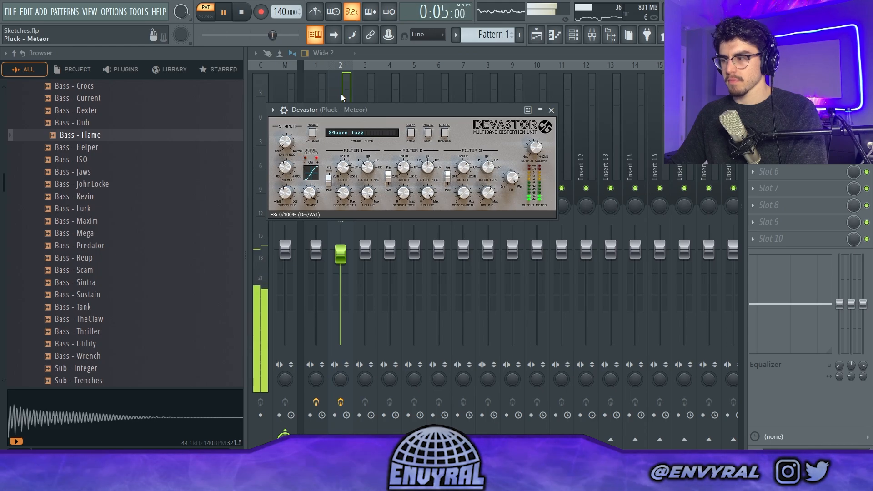
{"action": "key", "text": "space"}
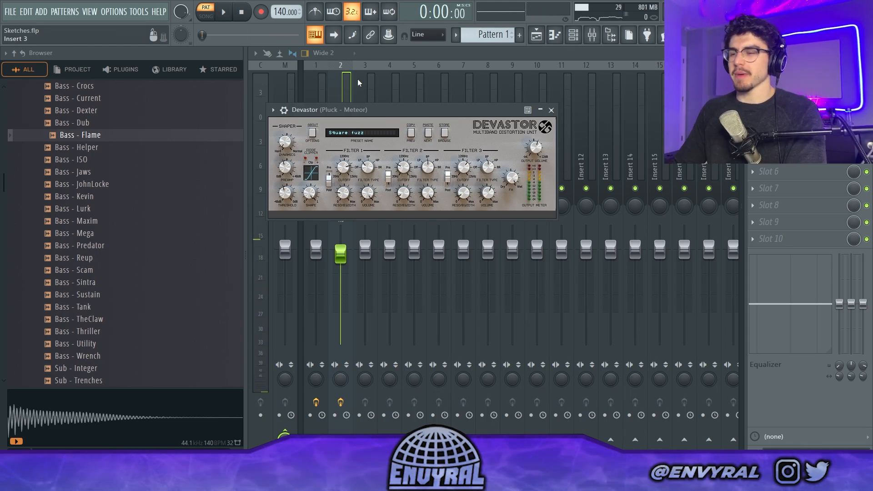
{"action": "left_click", "coordinate": [551, 110]}
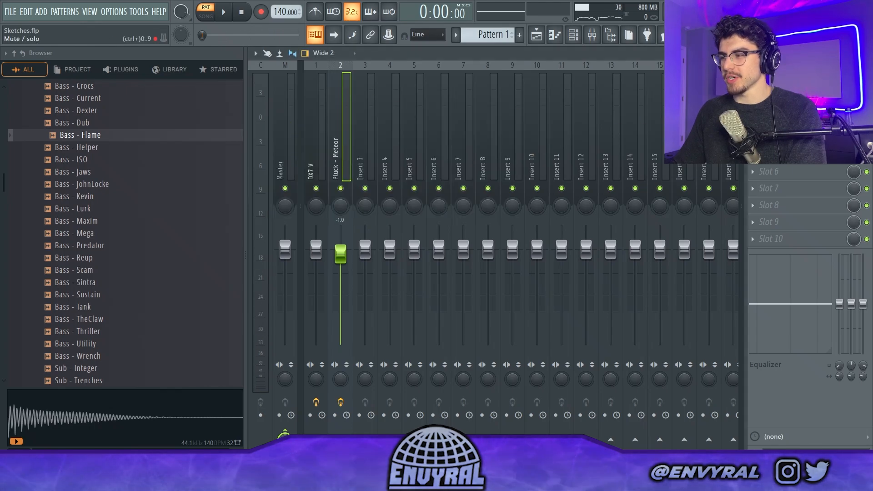
- Delete the Bass - Maxim channel and collapse the ELIXIR [One Shot Kit] folder in the browser
{"action": "left_click", "coordinate": [582, 36]}
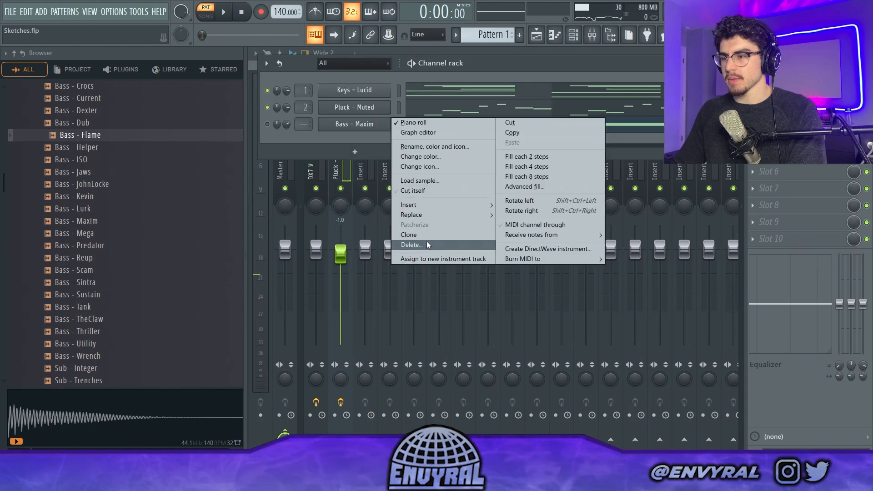
{"action": "left_click", "coordinate": [426, 245]}
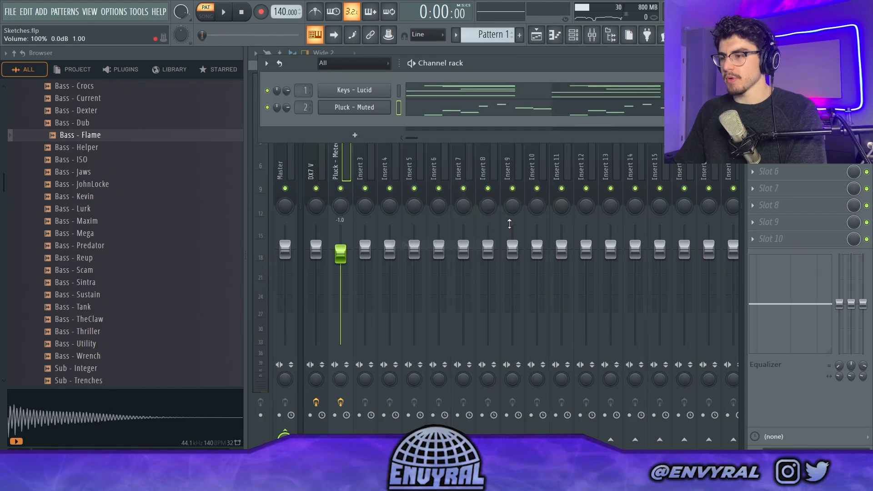
{"action": "scroll", "coordinate": [93, 116], "scroll_direction": "up", "scroll_amount": 5}
{"action": "left_click", "coordinate": [93, 117]}
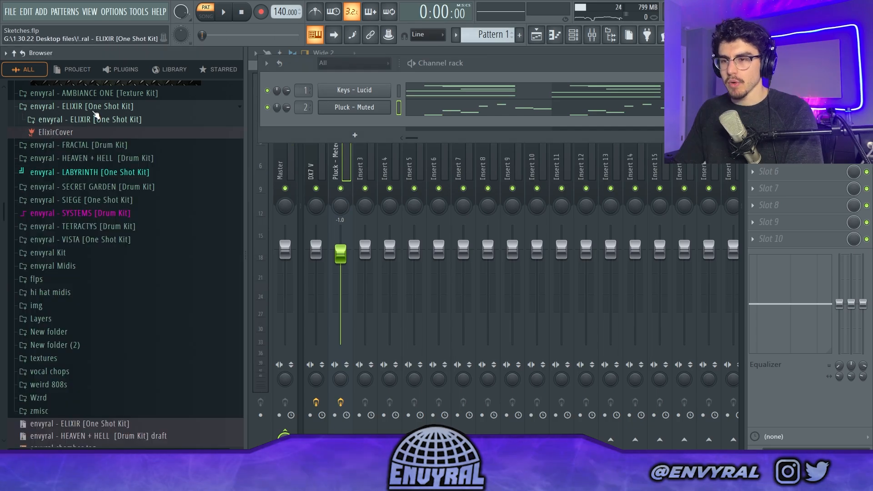
- Add Lead - Saint from the Leads folder of the LABYRINTH [One Shot Kit] as a new channel with its piano roll open
{"action": "scroll", "coordinate": [103, 131], "scroll_direction": "up", "scroll_amount": 2}
{"action": "left_click", "coordinate": [91, 215]}
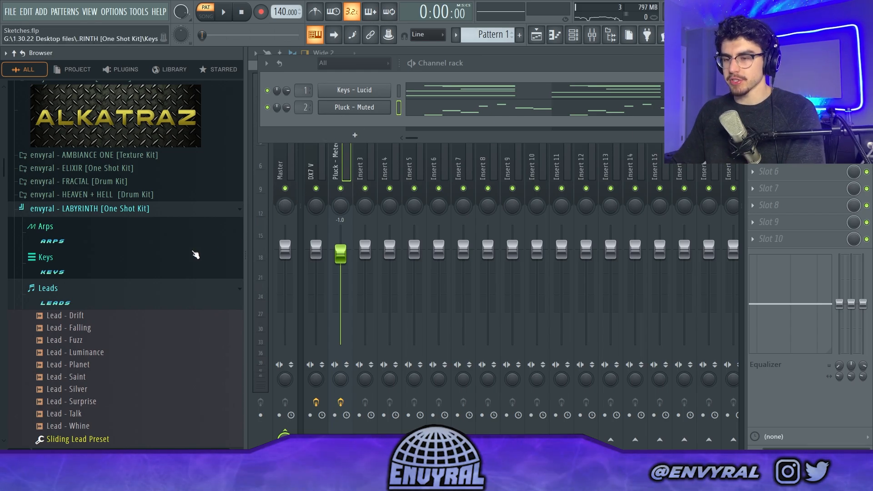
{"action": "scroll", "coordinate": [109, 360], "scroll_direction": "down", "scroll_amount": 3}
{"action": "left_click", "coordinate": [82, 304]}
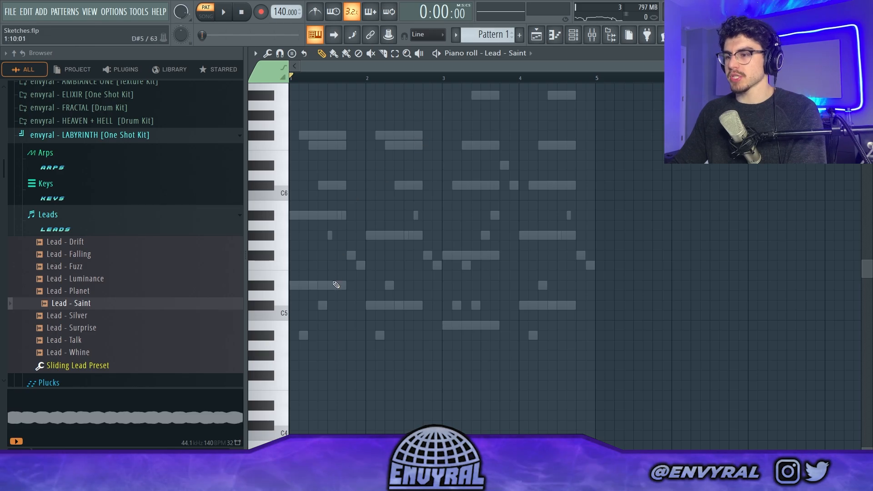
- Fill in the four-bar Lead - Saint chord part, removing the C#6 and F6 notes in bar 4
{"action": "left_click", "coordinate": [573, 36]}
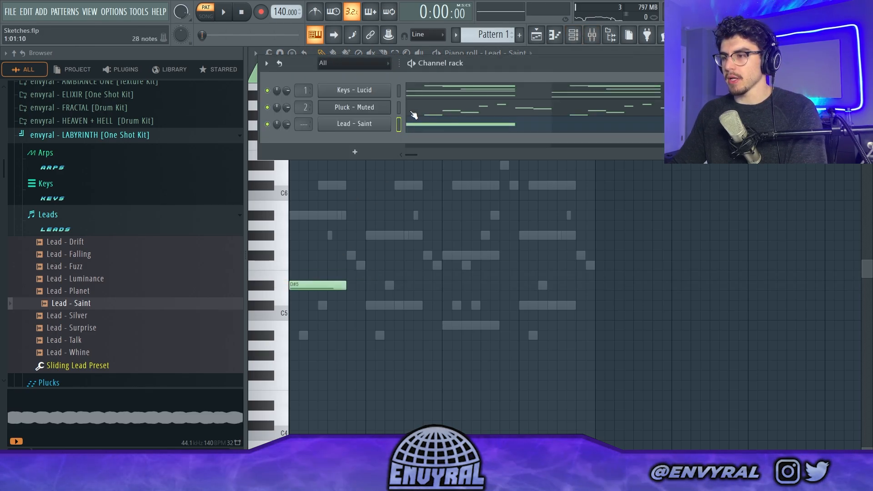
{"action": "right_click", "coordinate": [564, 186]}
{"action": "right_click", "coordinate": [567, 146]}
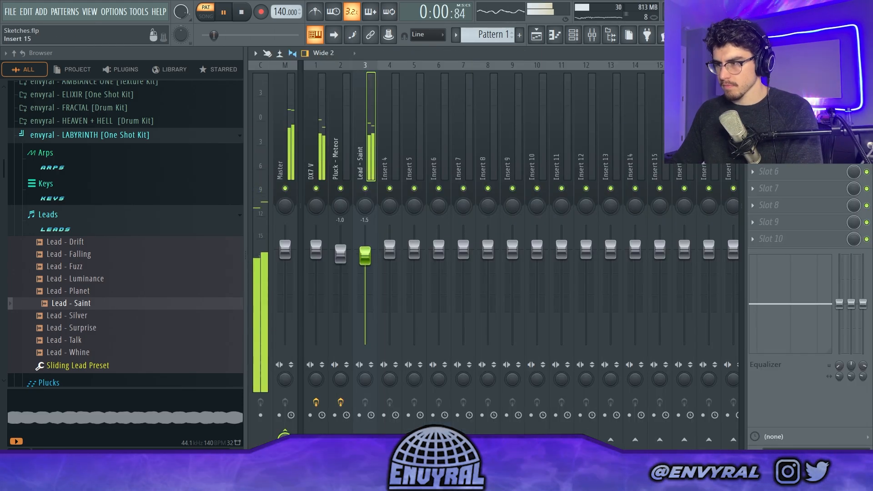
- Add Fruity Parametric EQ 2 to the Lead - Saint insert and lower low-shelf band 1 to about -15 dB at 92 Hz
{"action": "left_click", "coordinate": [753, 87]}
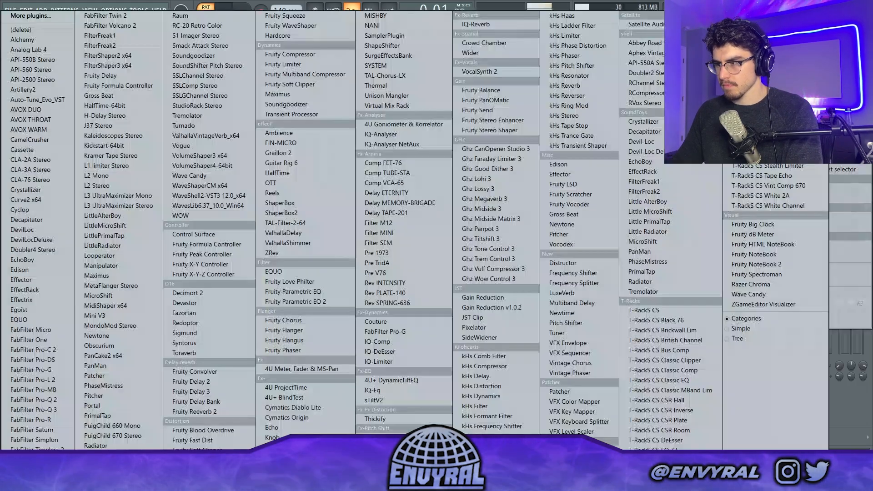
{"action": "left_click", "coordinate": [302, 303]}
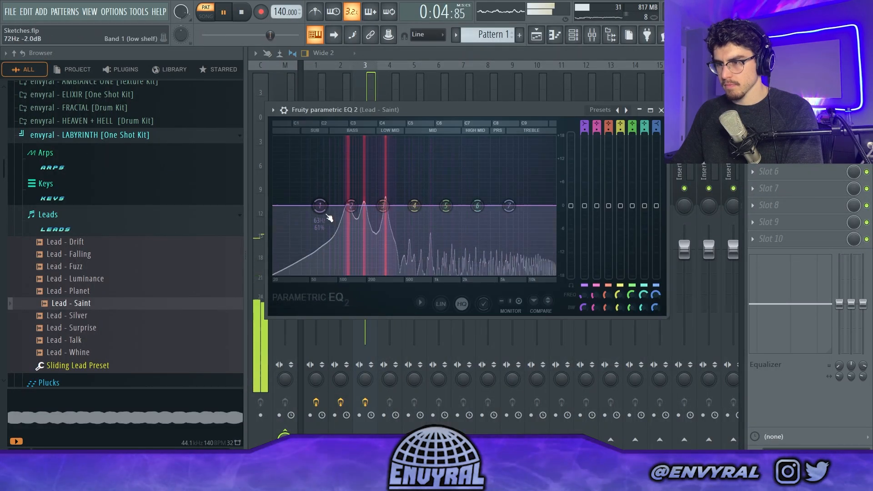
{"action": "left_click_drag", "start_coordinate": [329, 218], "coordinate": [339, 269]}
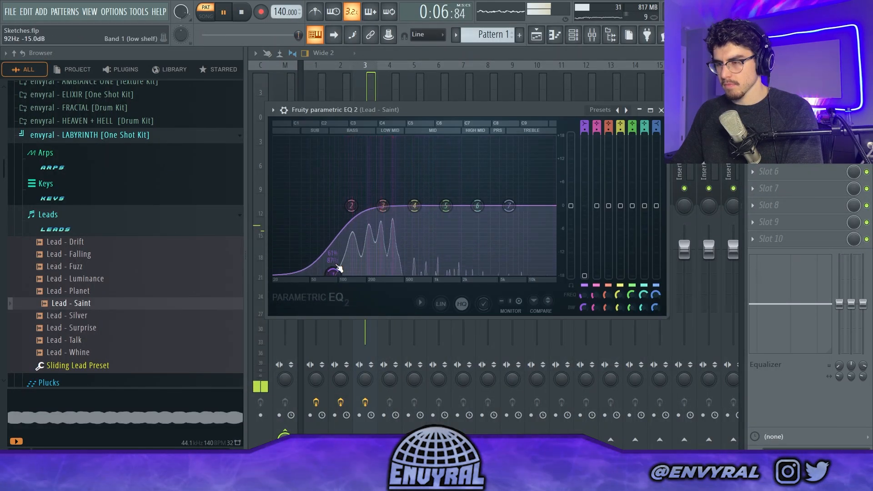
{"action": "left_click", "coordinate": [365, 82]}
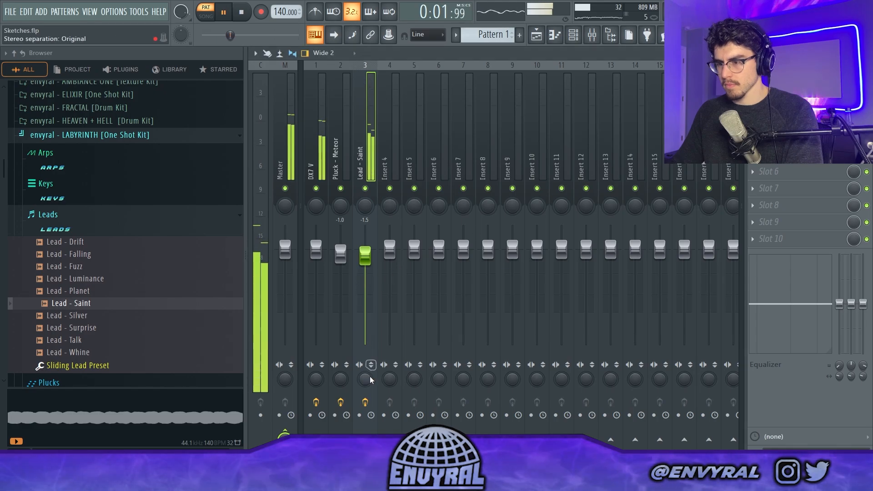
- Add Arp - Foodivated from the LABYRINTH kit's Arps folder as a new channel and open its piano roll
{"action": "left_click", "coordinate": [573, 36]}
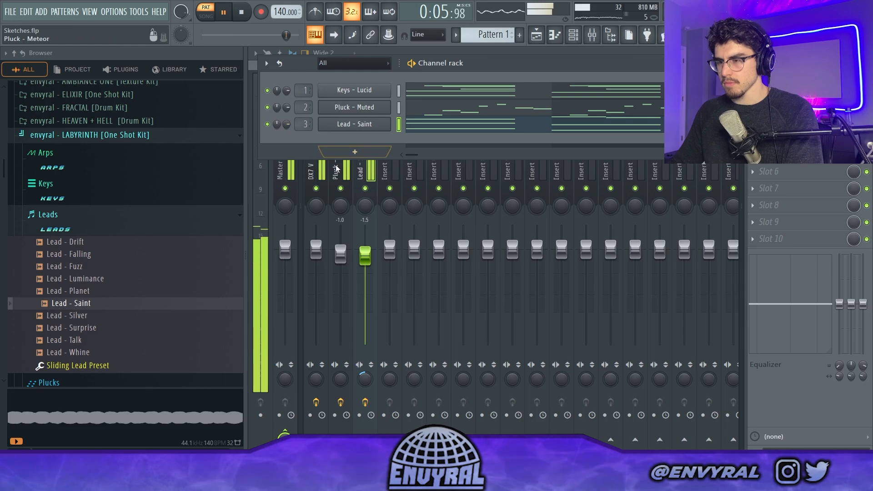
{"action": "key", "text": "F6"}
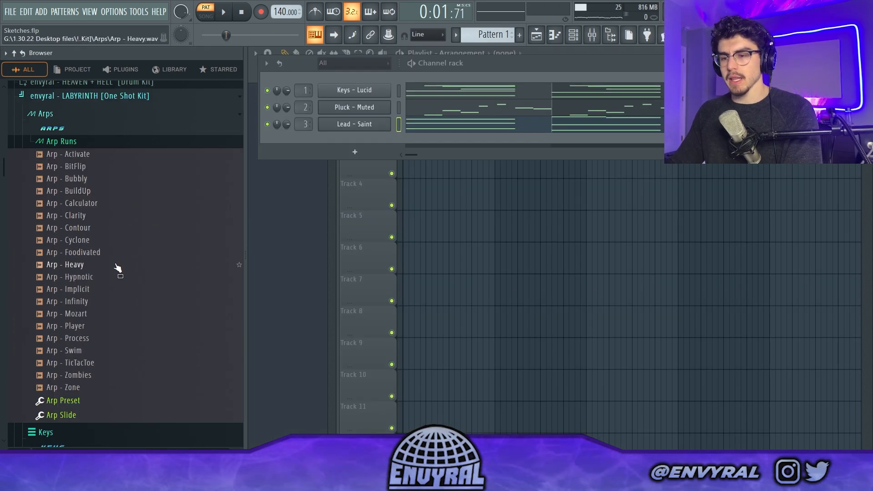
{"action": "left_click", "coordinate": [593, 255]}
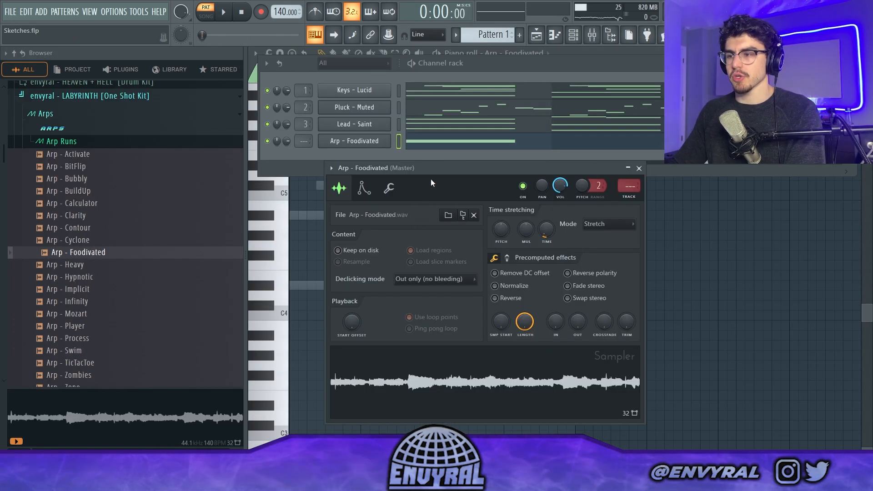
{"action": "left_click", "coordinate": [450, 144]}
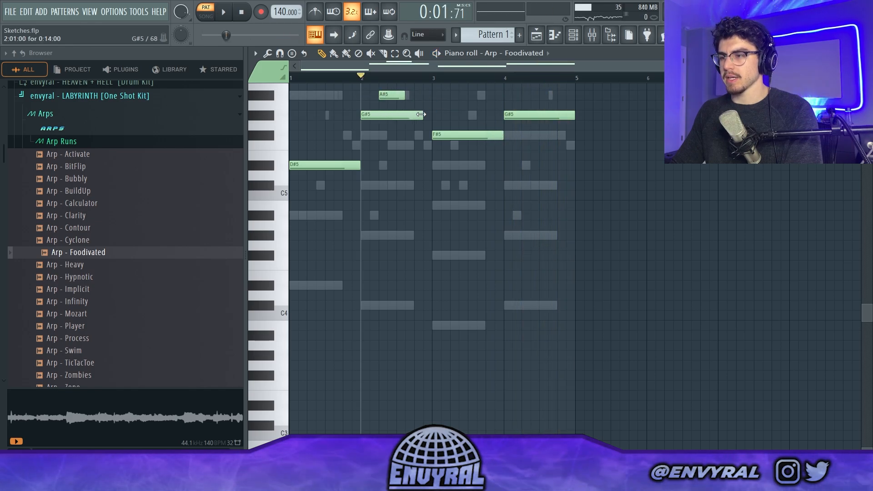
- Adjust the timing of the A#5 note in bar 2 of the Arp - Foodivated part and replay the loop
{"action": "key", "text": "space"}
{"action": "left_click_drag", "start_coordinate": [399, 96], "coordinate": [432, 94]}
{"action": "key", "text": "space"}
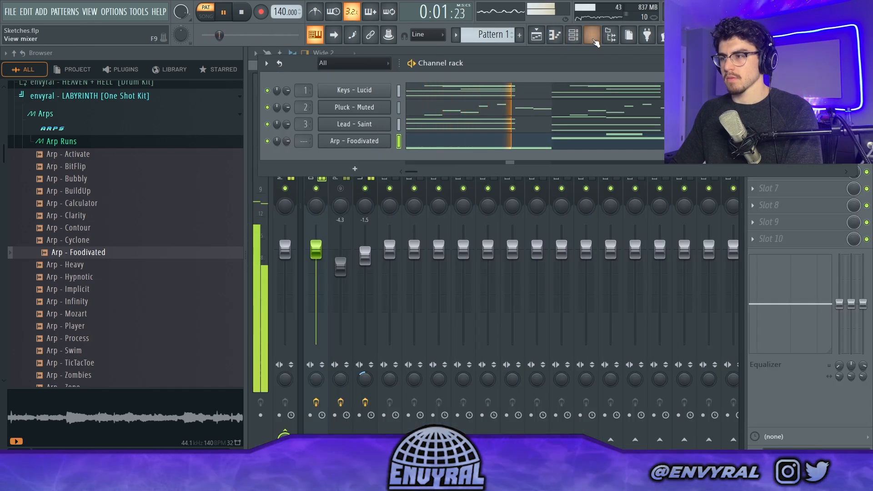
- Route the Arp - Foodivated channel to mixer insert 4 and lower that insert's volume to -1.2 dB
{"action": "left_click", "coordinate": [593, 40]}
{"action": "left_click", "coordinate": [392, 149]}
{"action": "key", "text": "ctrl+l"}
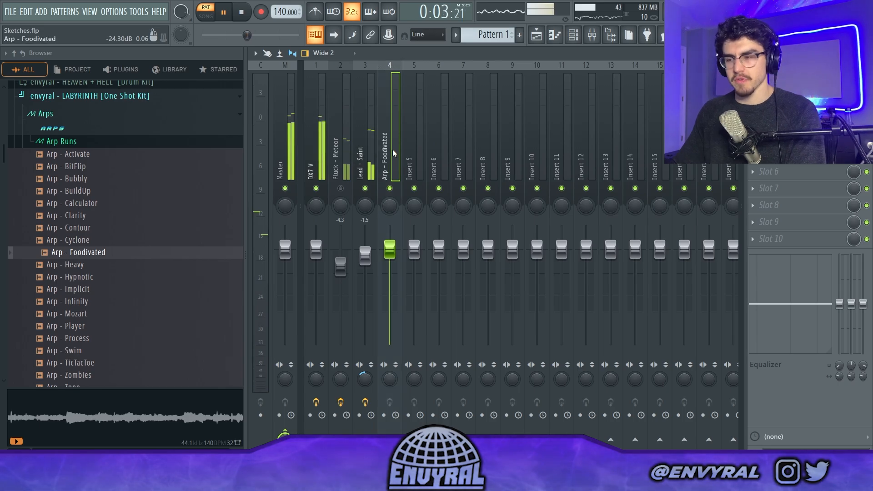
{"action": "left_click_drag", "start_coordinate": [389, 251], "coordinate": [390, 256]}
{"action": "left_click", "coordinate": [753, 87]}
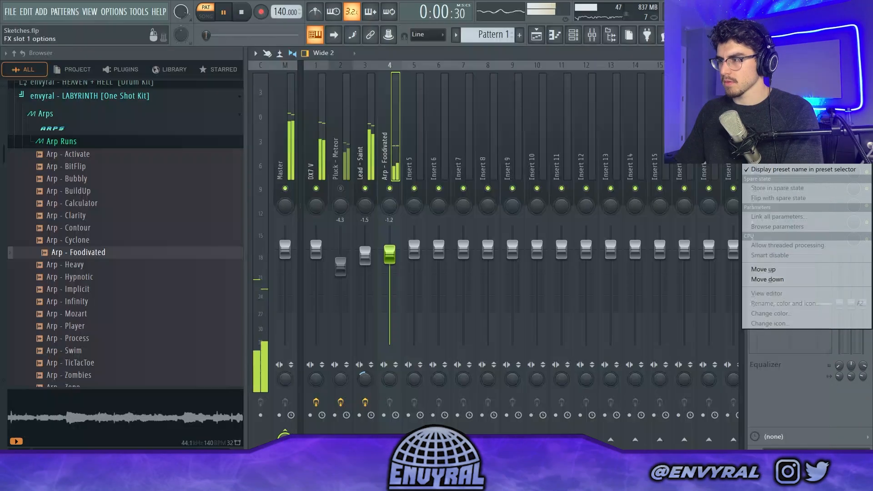
{"action": "left_click", "coordinate": [323, 166]}
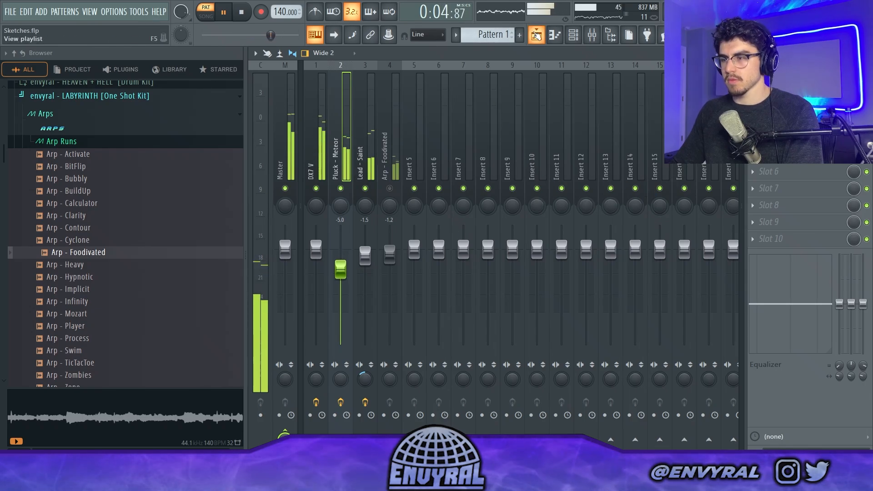
- Check the Pattern 1 clip in the playlist and return to the mixer while the loop plays
{"action": "left_click", "coordinate": [536, 36]}
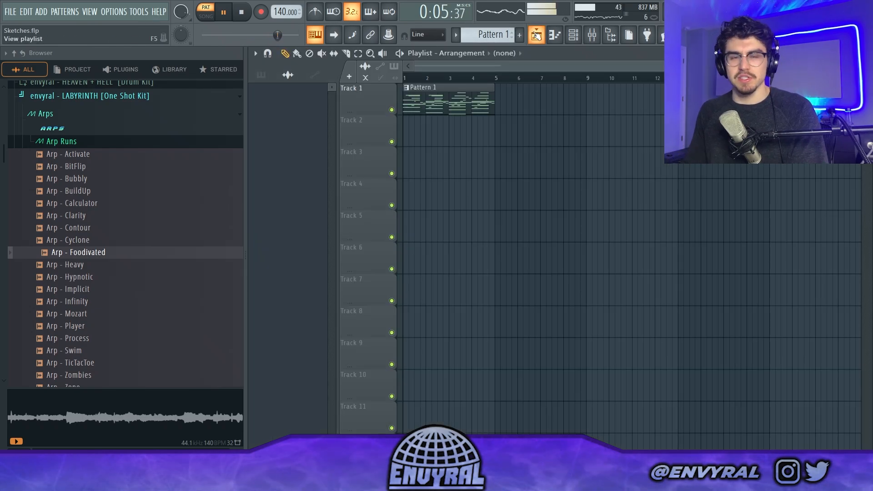
{"action": "left_click", "coordinate": [592, 36]}
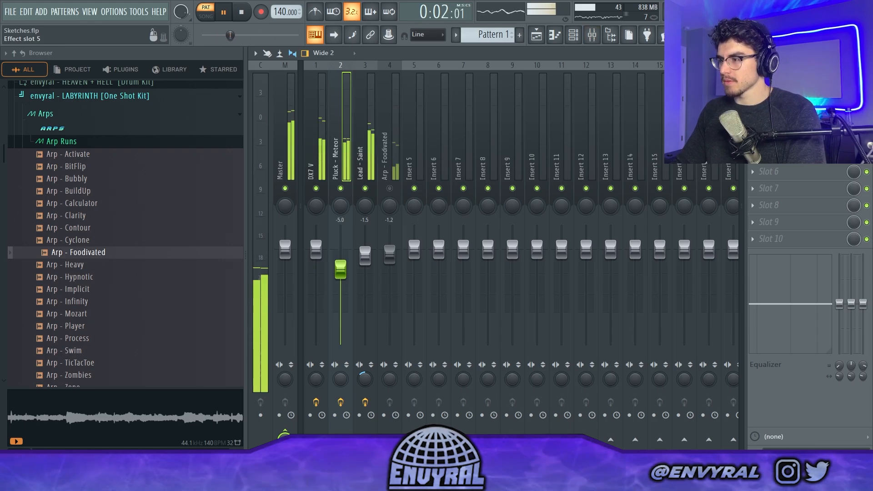
{"action": "mouse_move", "coordinate": [388, 220]}
{"action": "left_mouse_down"}
{"action": "mouse_move", "coordinate": [447, 220]}
{"action": "mouse_move", "coordinate": [389, 220]}
{"action": "left_mouse_up"}
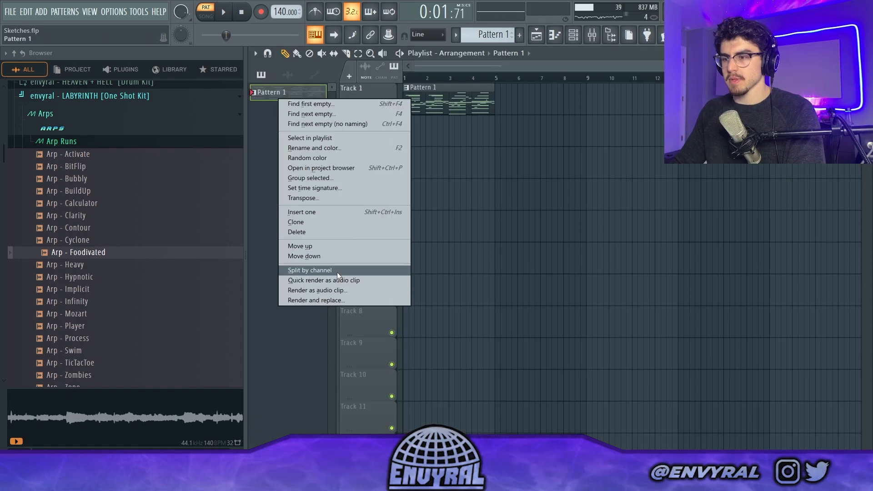
- Split Pattern 1 by channel and arrange its clips over 16 bars, with Pluck - Muted in bars 9-16 and Arp - Foodivated in bars 1-8
{"action": "left_click", "coordinate": [336, 271]}
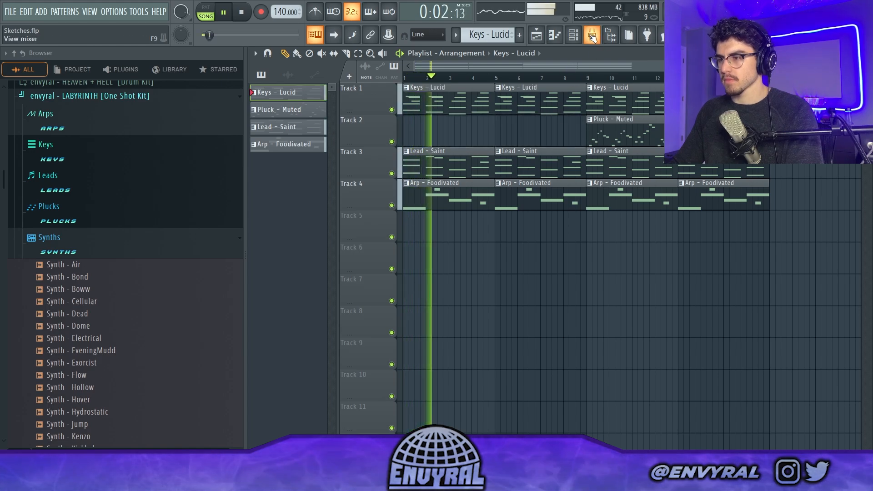
{"action": "scroll", "coordinate": [576, 91], "scroll_direction": "down", "scroll_amount": 2}
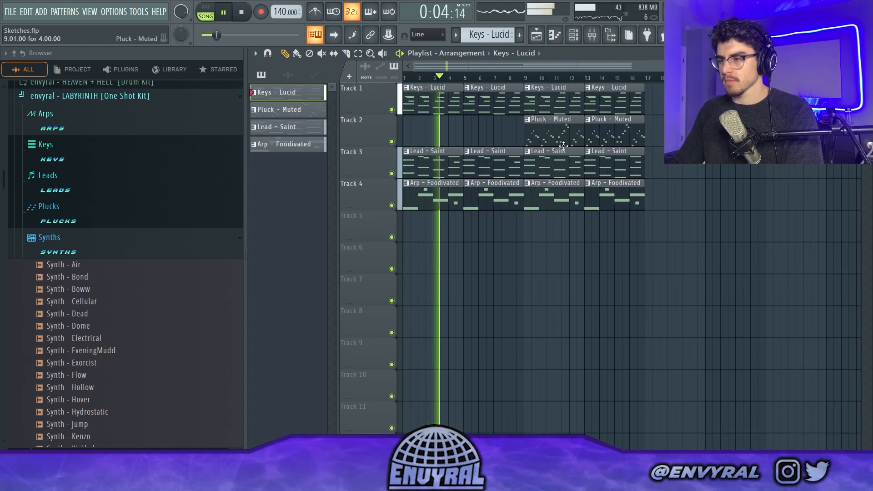
{"action": "left_click", "coordinate": [592, 34]}
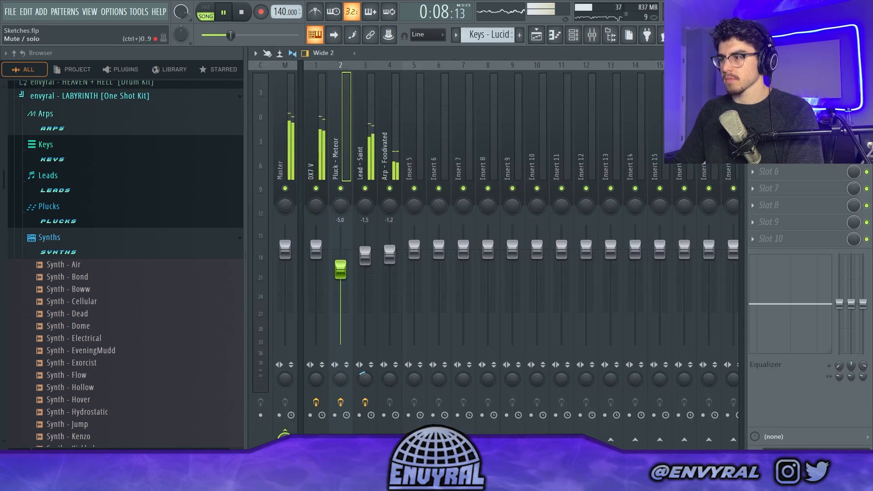
{"action": "left_click", "coordinate": [544, 36]}
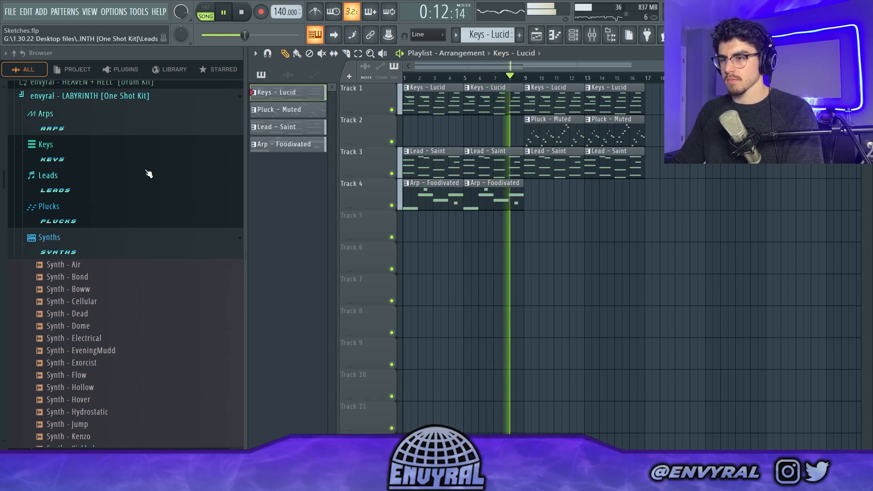
- Collapse the Synths folder and lower the Pluck - Meteor insert's volume to -6.1 dB in the mixer
{"action": "left_click", "coordinate": [134, 243]}
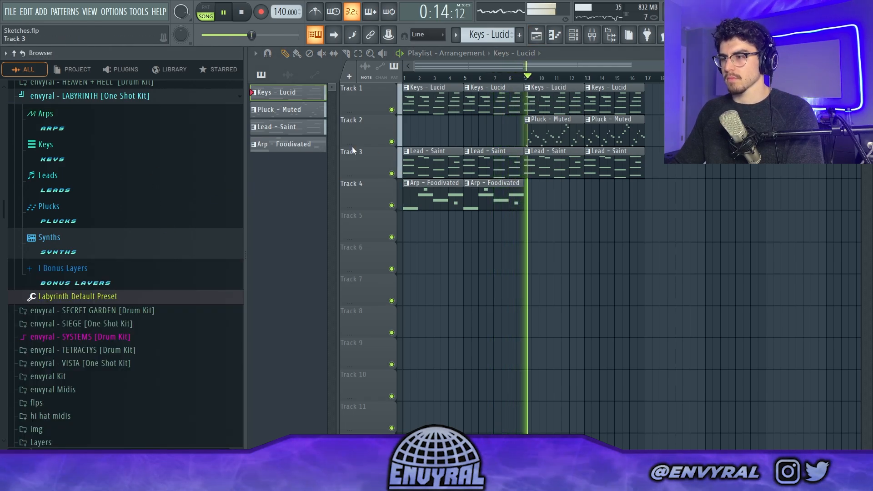
{"action": "left_click", "coordinate": [591, 36]}
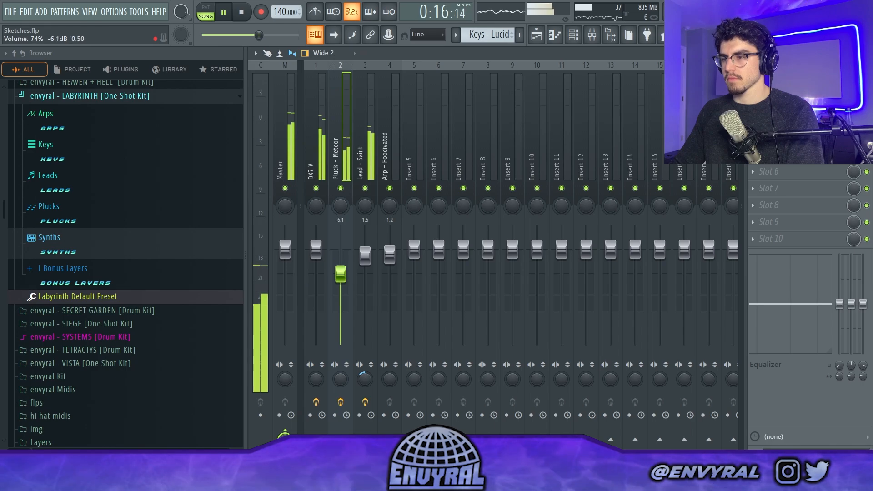
{"action": "left_click", "coordinate": [537, 35]}
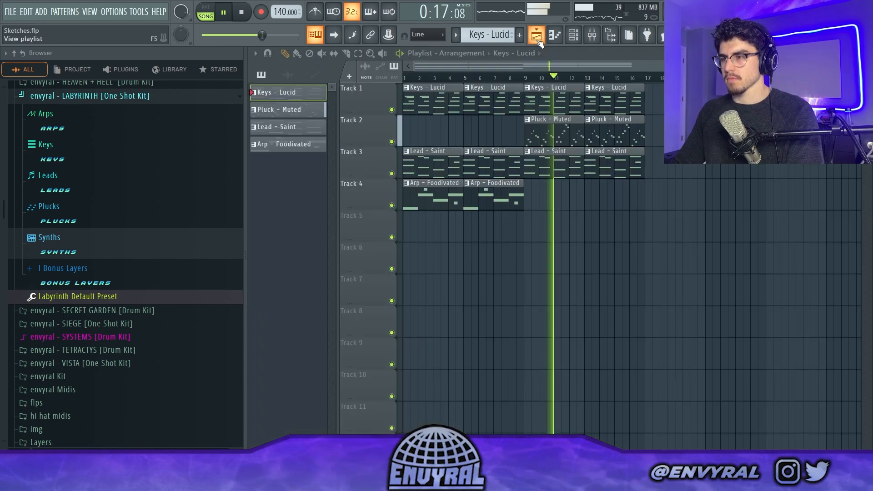
- Load HalfTime-64bit on the DX7 V mixer insert and set its loop length to 1 Bar
{"action": "left_click", "coordinate": [592, 37]}
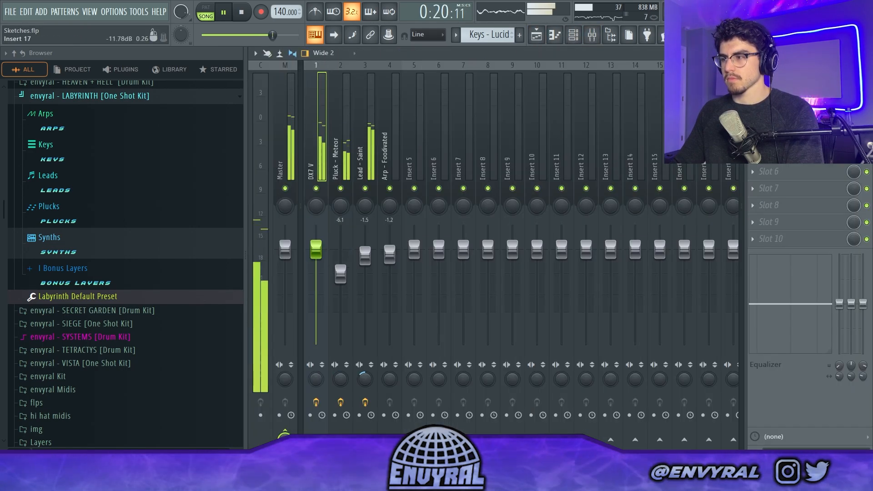
{"action": "left_click", "coordinate": [752, 121]}
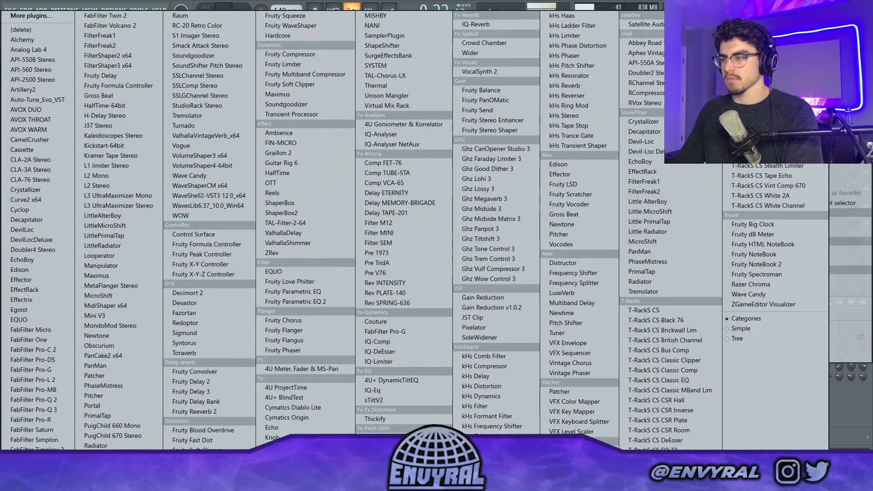
{"action": "left_click", "coordinate": [752, 121]}
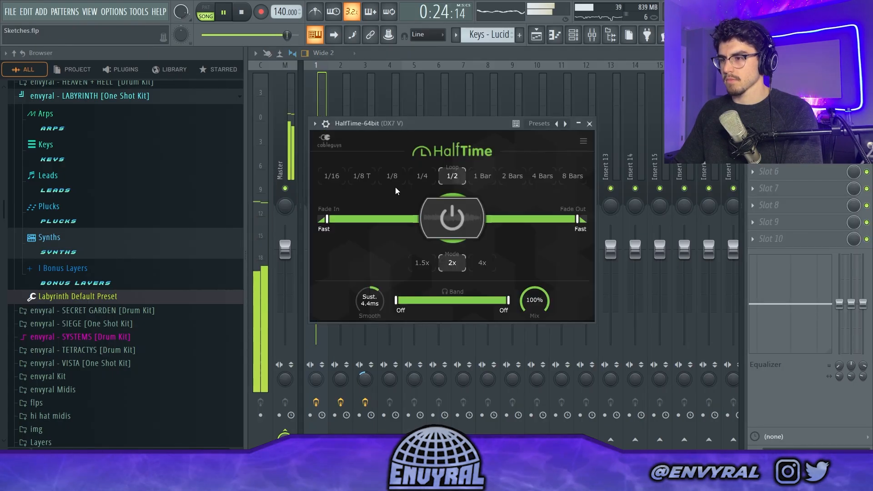
{"action": "left_click", "coordinate": [412, 177]}
{"action": "left_click", "coordinate": [481, 176]}
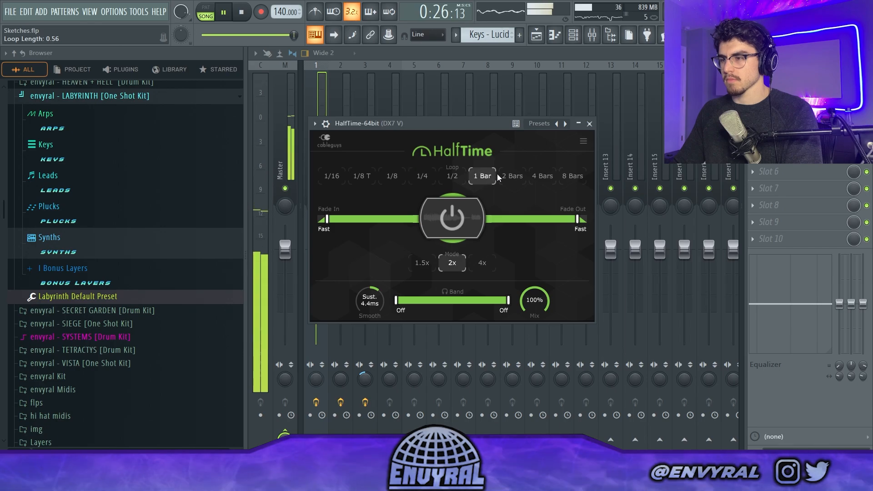
{"action": "key", "text": "Escape"}
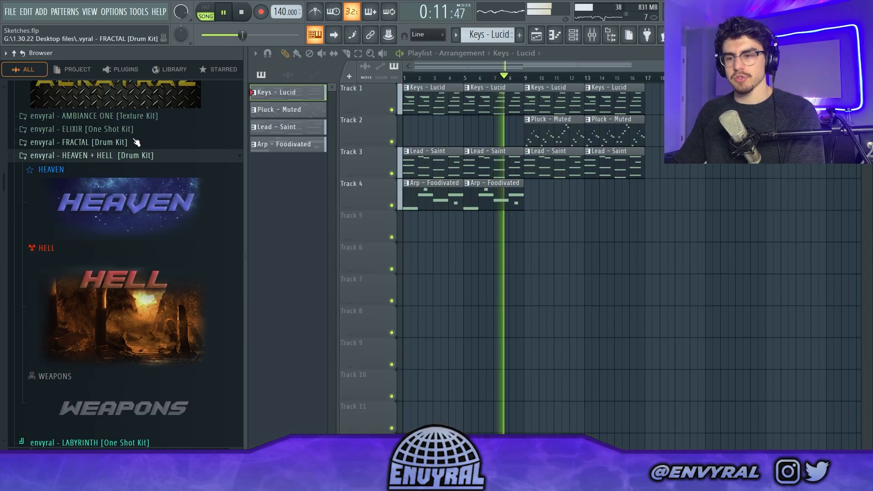
- Create Pattern 5, place it on Track 5 over bars 1-8, and write a bassline with 808 - Spinz from the HELL folder
{"action": "left_click", "coordinate": [133, 221]}
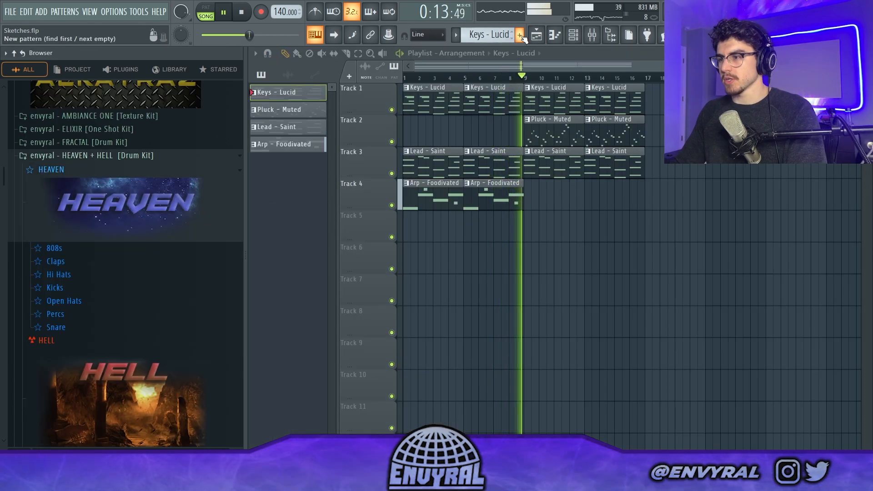
{"action": "left_click", "coordinate": [519, 35]}
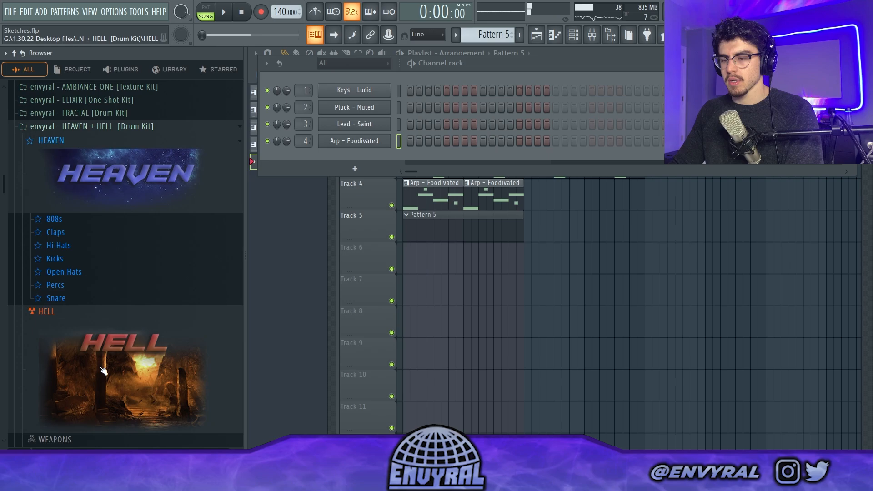
{"action": "left_click", "coordinate": [103, 370]}
{"action": "left_click", "coordinate": [68, 292]}
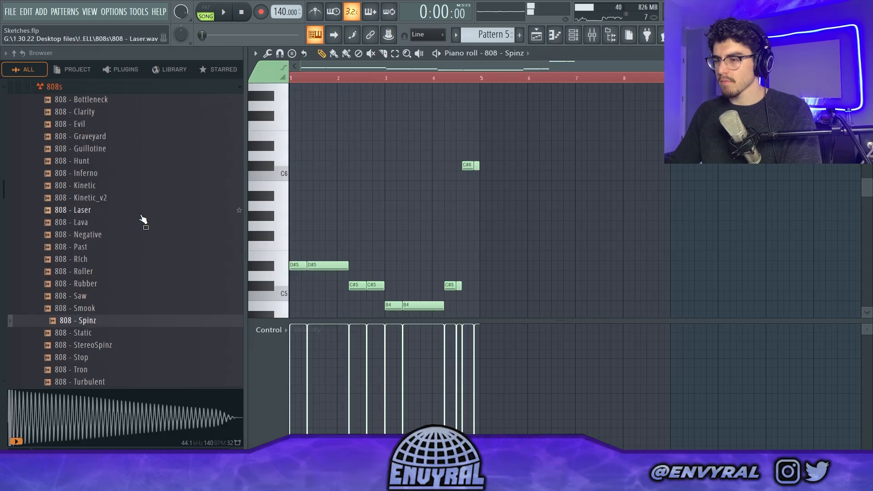
- Play back the 808 part, extend it across eight bars and swap its sample for 808 - Negative
{"action": "key", "text": "space"}
{"action": "scroll", "coordinate": [335, 265], "scroll_direction": "down", "scroll_amount": 3}
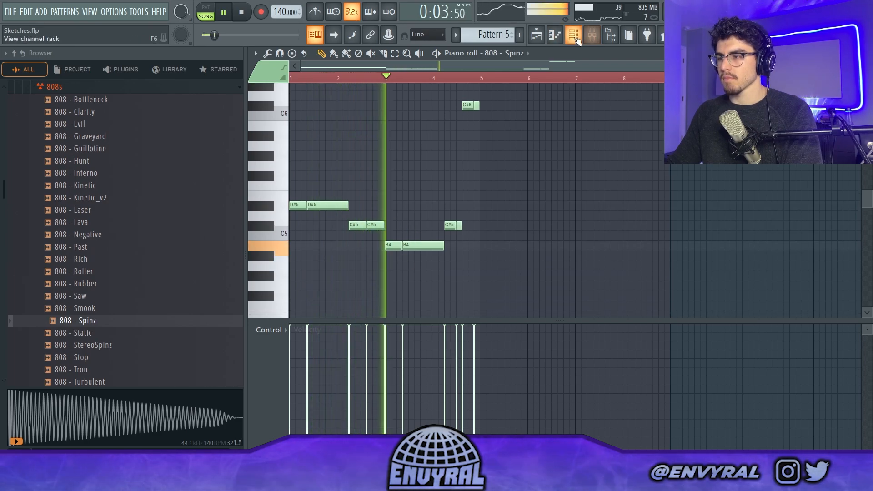
{"action": "key", "text": "F9"}
{"action": "left_click", "coordinate": [312, 142]}
{"action": "left_click", "coordinate": [752, 87]}
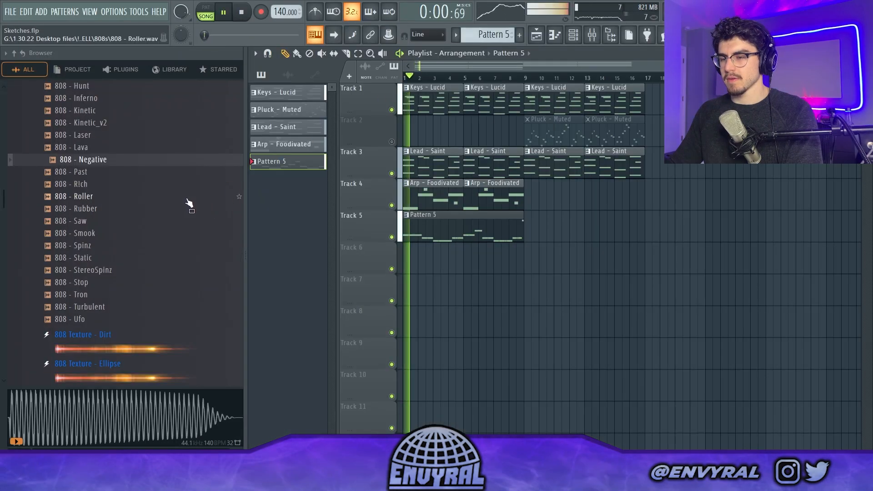
{"action": "scroll", "coordinate": [188, 202], "scroll_direction": "up", "scroll_amount": 4}
- Add a fade-out to the 808 - Negative sample and set its channel volume to 86% (-3.3 dB)
{"action": "left_click", "coordinate": [575, 36]}
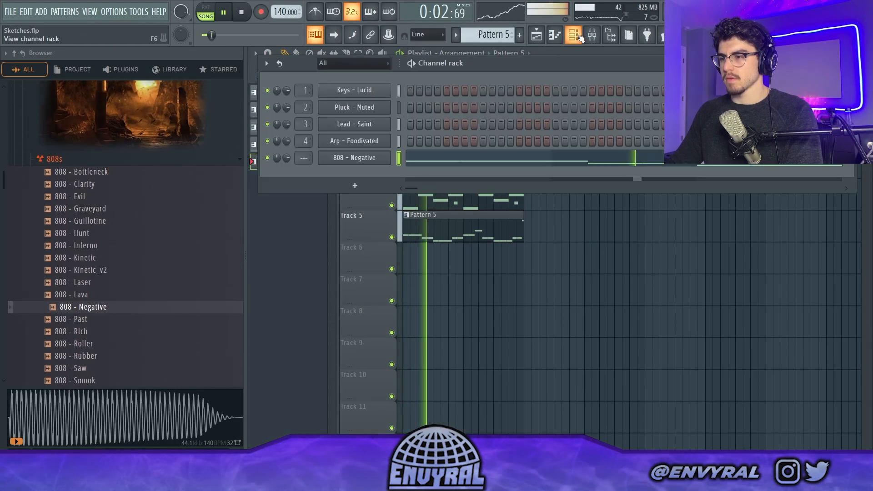
{"action": "left_click", "coordinate": [362, 159]}
{"action": "left_click", "coordinate": [352, 205]}
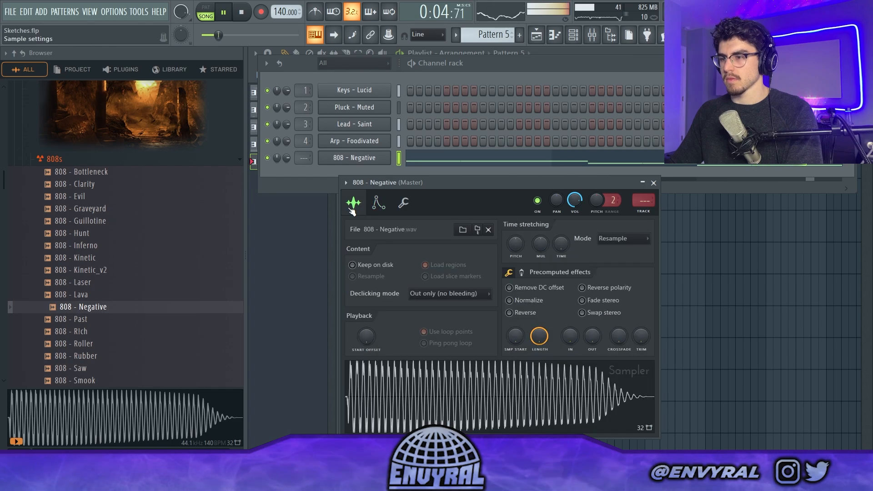
{"action": "left_click_drag", "start_coordinate": [591, 336], "coordinate": [591, 325]}
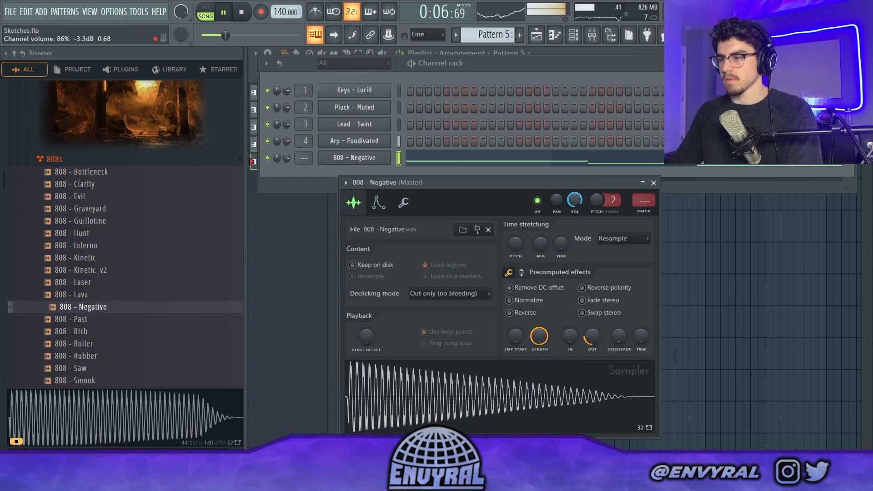
{"action": "left_click", "coordinate": [520, 58]}
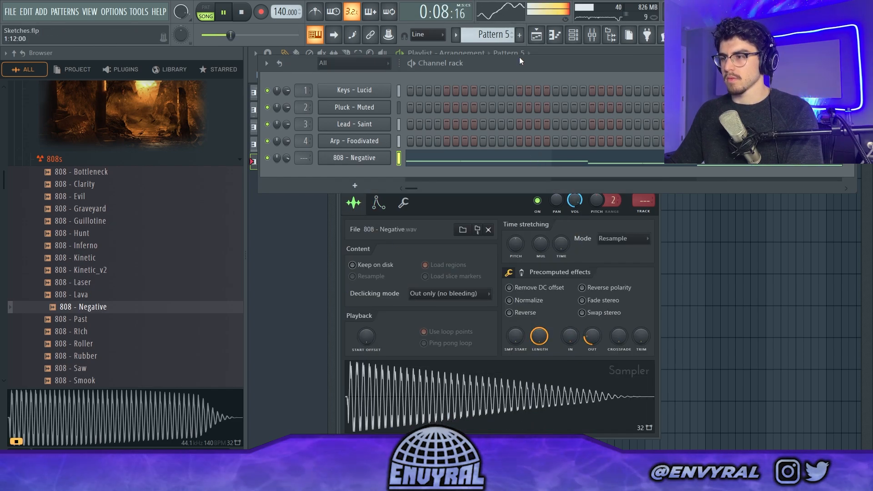
- Check the 808 - Negative notes in the piano roll and enable the channel's volume envelope
{"action": "left_click", "coordinate": [517, 160]}
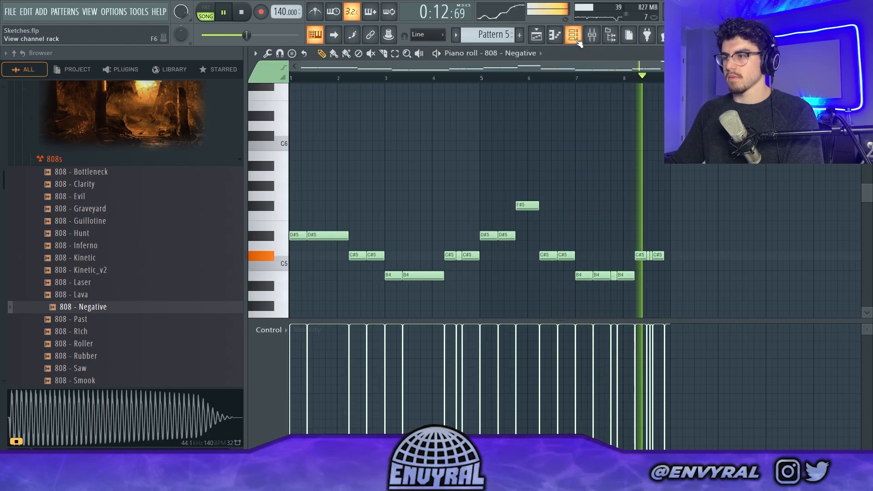
{"action": "key", "text": "F6"}
{"action": "left_click", "coordinate": [370, 160]}
{"action": "left_click", "coordinate": [377, 204]}
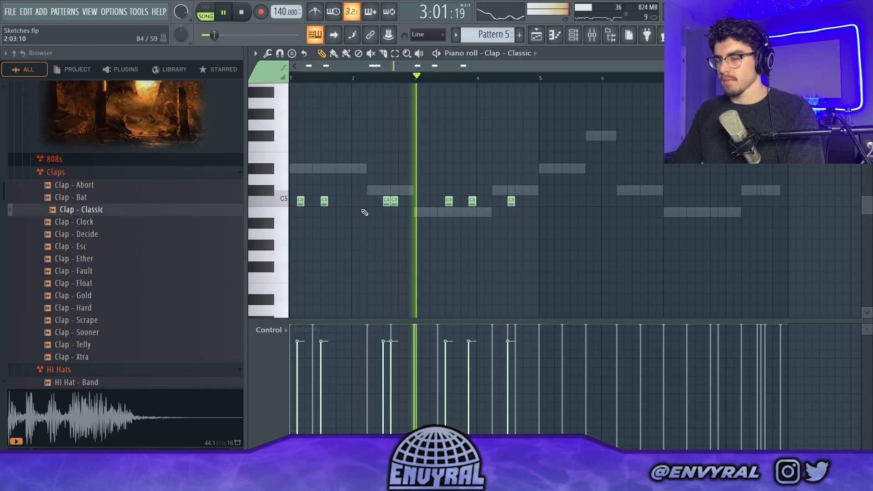
- Duplicate the Clap - Classic notes into bars 5-8 and shift the copies slightly earlier
{"action": "key", "text": "ctrl+a"}
{"action": "key", "text": "ctrl+b"}
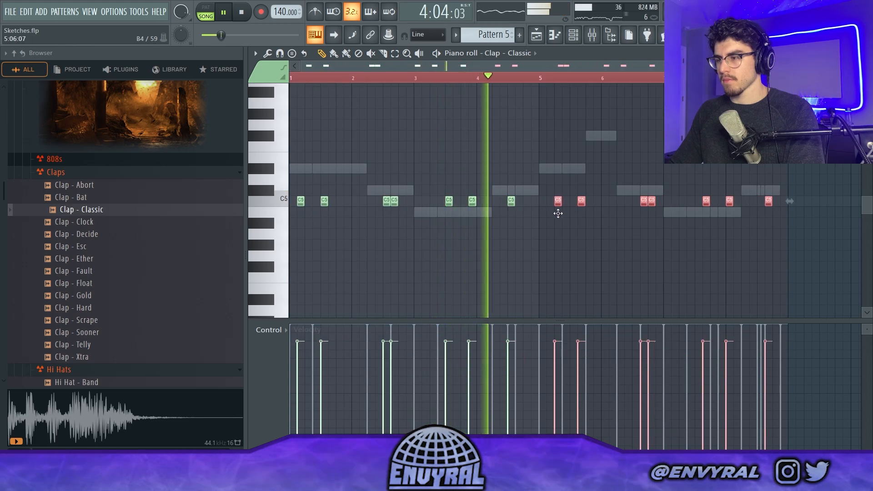
{"action": "left_click_drag", "start_coordinate": [558, 214], "coordinate": [552, 213]}
{"action": "key", "text": "ctrl+d"}
- Replace the 808 - Negative sample with 808 - Smook and set the channel volume to 82% (-4.1 dB)
{"action": "left_click", "coordinate": [573, 35]}
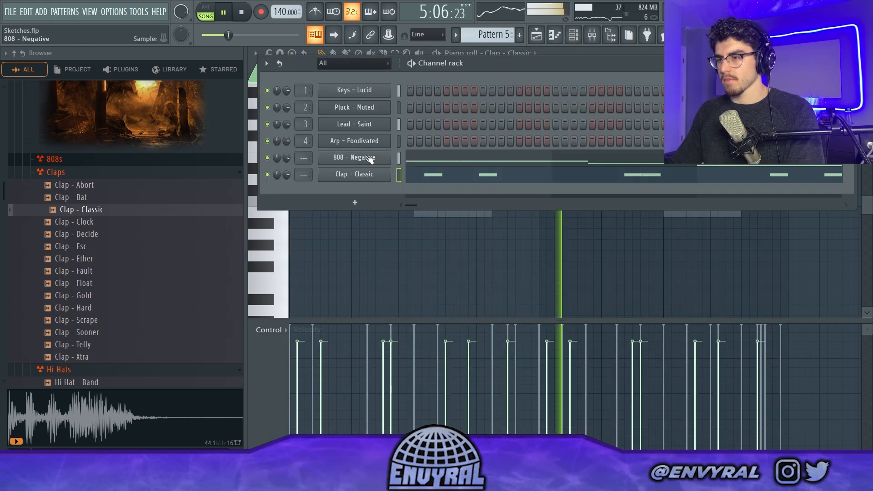
{"action": "left_click", "coordinate": [370, 157]}
{"action": "left_click", "coordinate": [59, 159]}
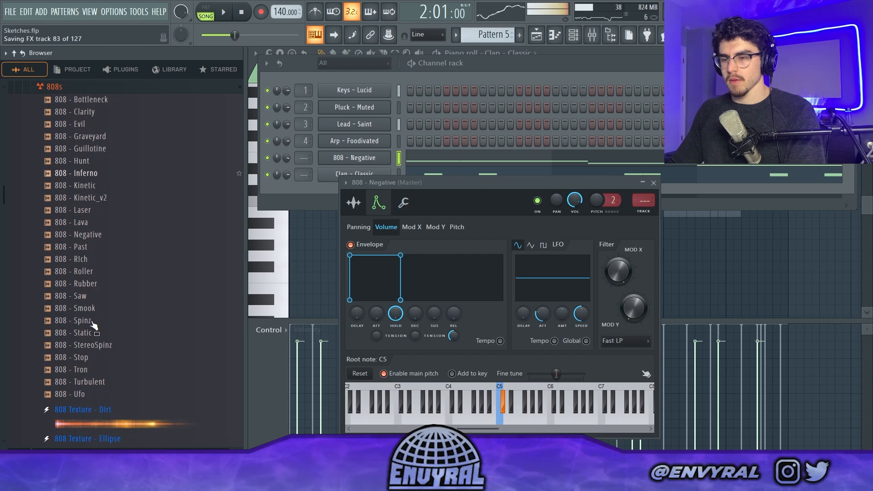
{"action": "left_click", "coordinate": [77, 308]}
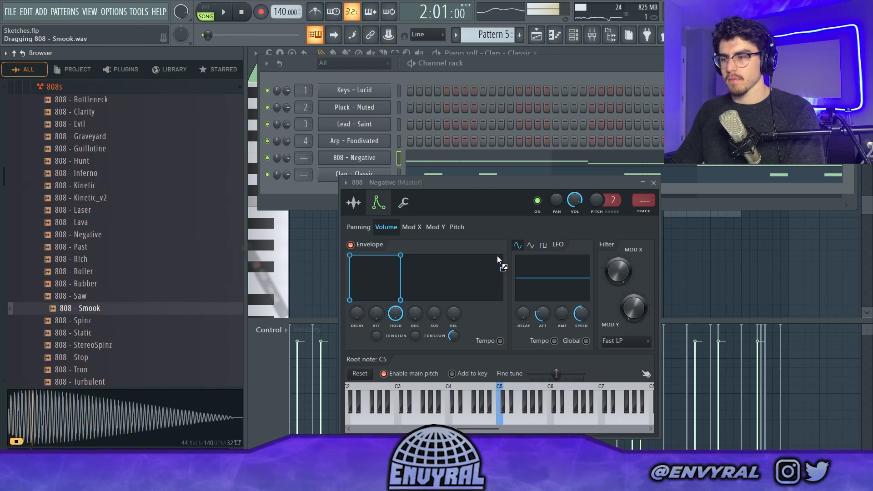
{"action": "left_click", "coordinate": [365, 209]}
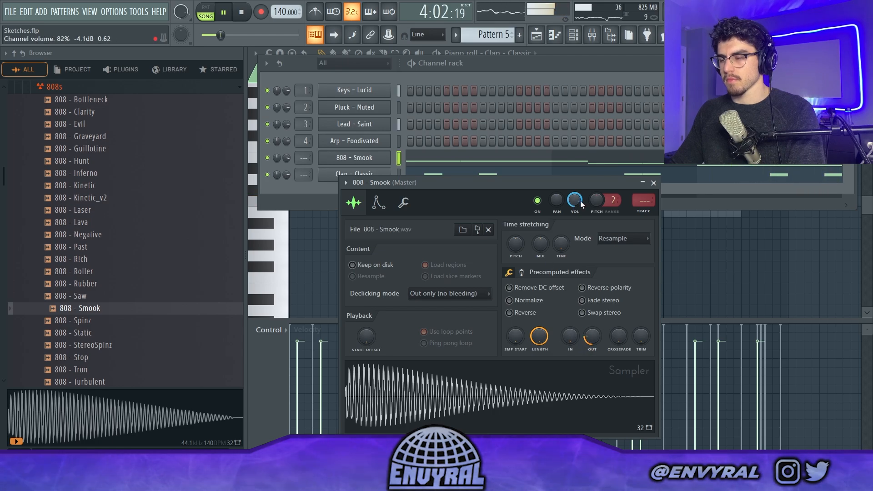
{"action": "left_click", "coordinate": [492, 68]}
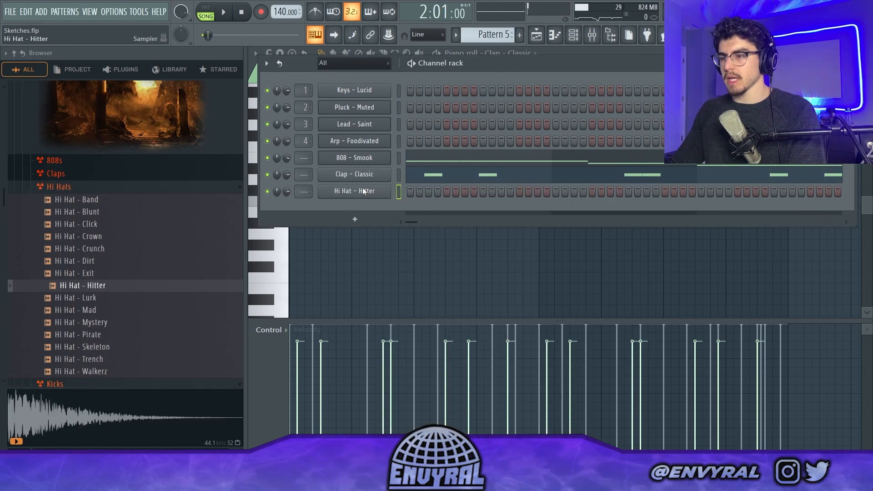
- Write a Hi Hat - Hitter rhythm of C5 and A4 hits over the first four bars of Pattern 5
{"action": "right_click", "coordinate": [363, 192]}
{"action": "left_click", "coordinate": [406, 191]}
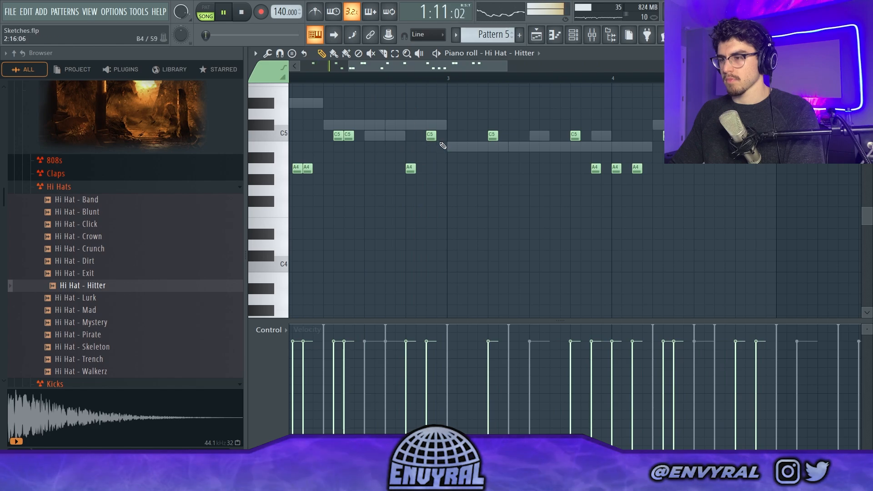
{"action": "scroll", "coordinate": [399, 74], "scroll_direction": "down", "scroll_amount": 3}
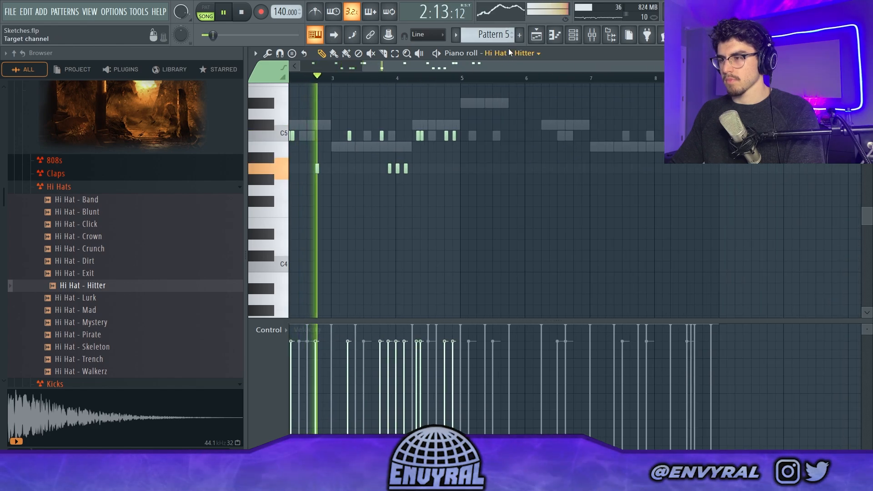
{"action": "left_click", "coordinate": [514, 53]}
{"action": "left_click", "coordinate": [529, 136]}
{"action": "left_click_drag", "start_coordinate": [486, 68], "coordinate": [418, 70]}
{"action": "scroll", "coordinate": [462, 81], "scroll_direction": "up", "scroll_amount": 2}
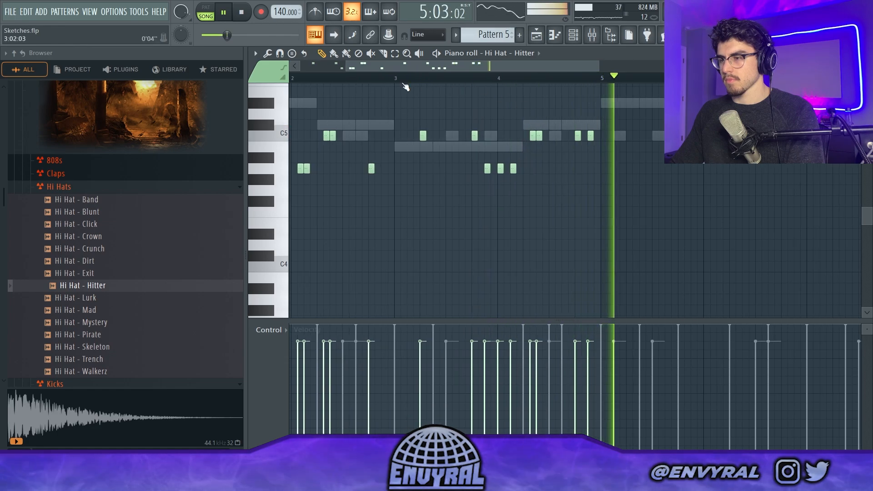
- Delete the Clap - Classic notes in bars 5-8 and duplicate the first four bars of claps in their place
{"action": "left_click", "coordinate": [510, 53]}
{"action": "left_click", "coordinate": [516, 119]}
{"action": "key", "text": "space"}
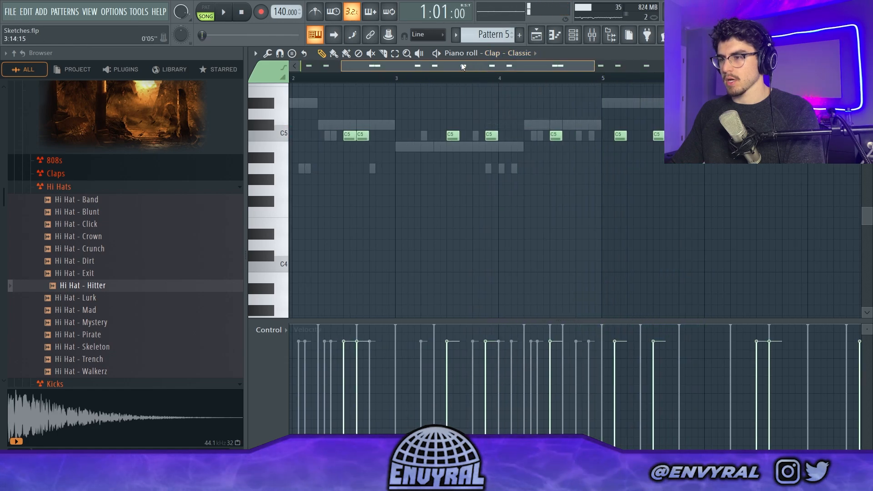
{"action": "scroll", "coordinate": [390, 87], "scroll_direction": "down", "scroll_amount": 2}
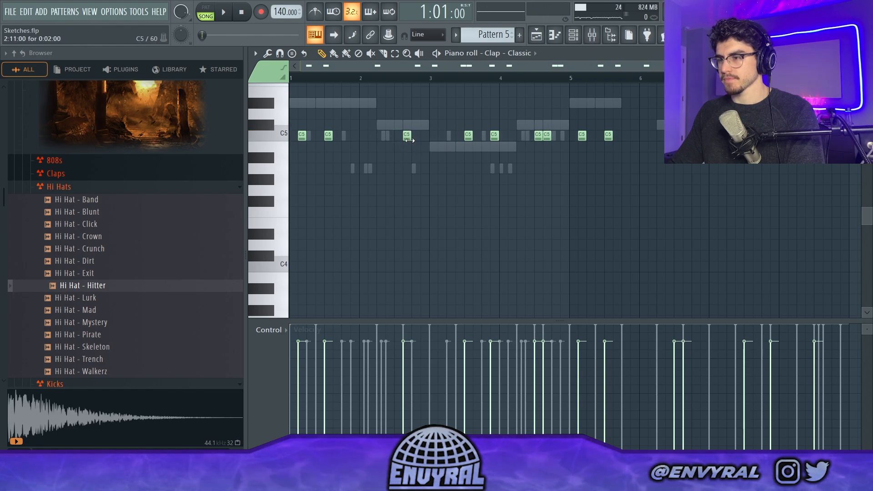
{"action": "key", "text": "space"}
{"action": "scroll", "coordinate": [409, 79], "scroll_direction": "down", "scroll_amount": 2}
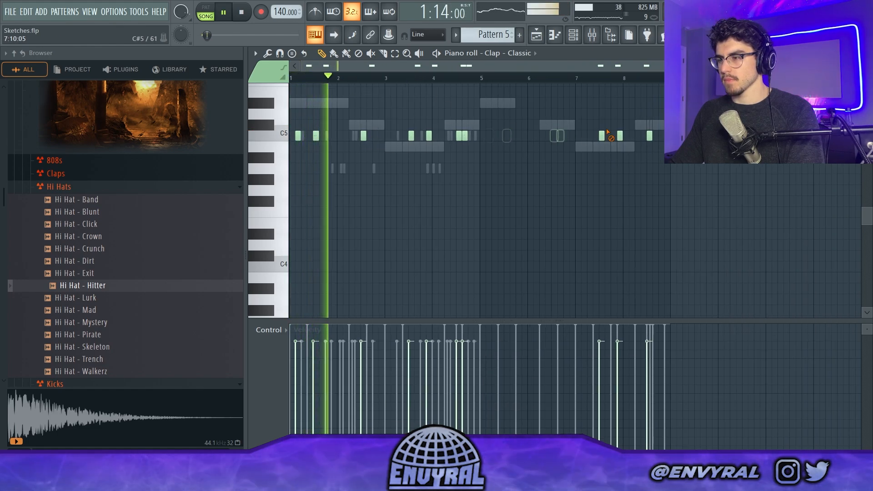
{"action": "right_click", "coordinate": [602, 135]}
{"action": "right_click", "coordinate": [619, 135]}
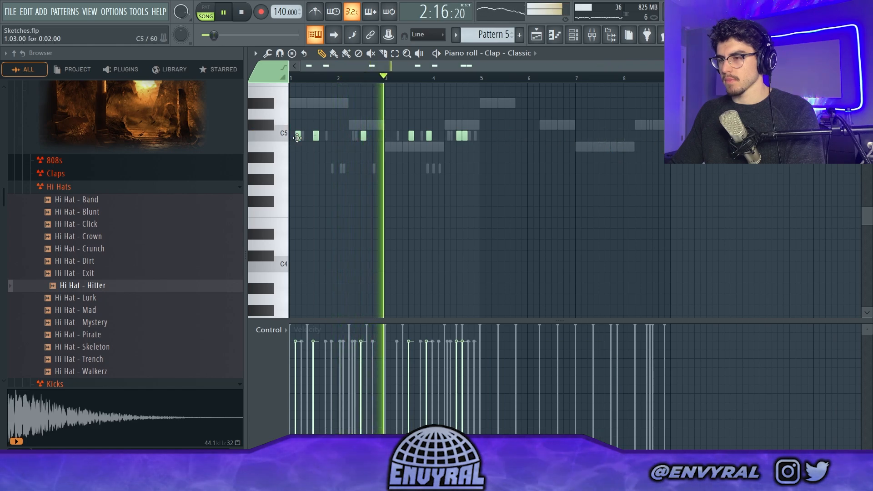
{"action": "key", "text": "ctrl+a"}
{"action": "key", "text": "ctrl+b"}
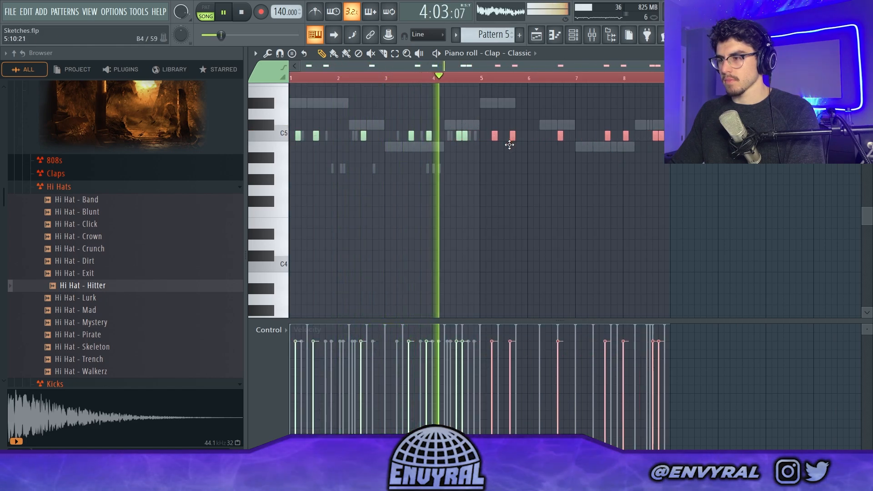
{"action": "key", "text": "ctrl+d"}
- Chop the first C5 note of Hi Hat - Hitter into a fast roll
{"action": "left_click", "coordinate": [510, 53]}
{"action": "left_click", "coordinate": [519, 134]}
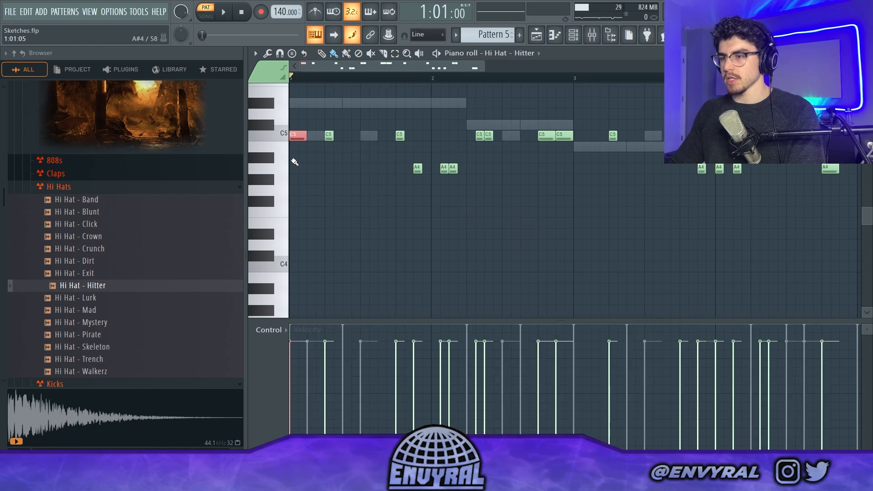
{"action": "key", "text": "alt+u"}
- Browse the drum kit's Open Hats folder and audition an open hat sample while the song plays
{"action": "key", "text": "space"}
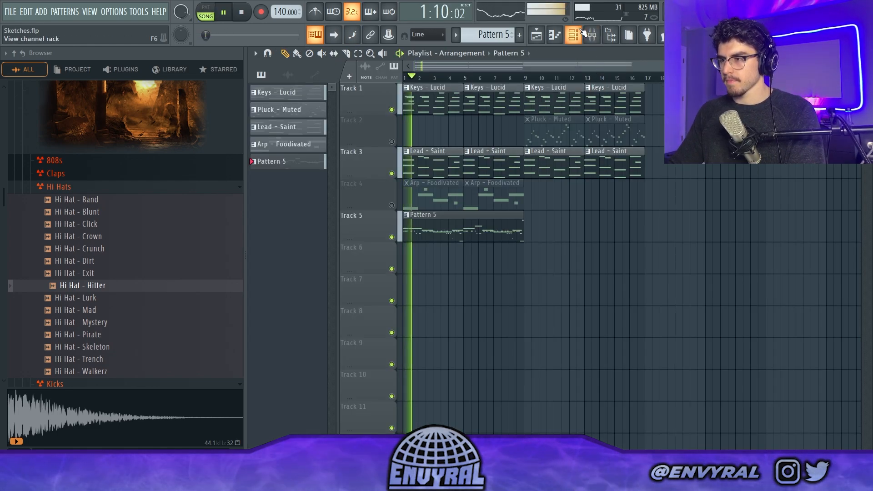
{"action": "left_click", "coordinate": [591, 34]}
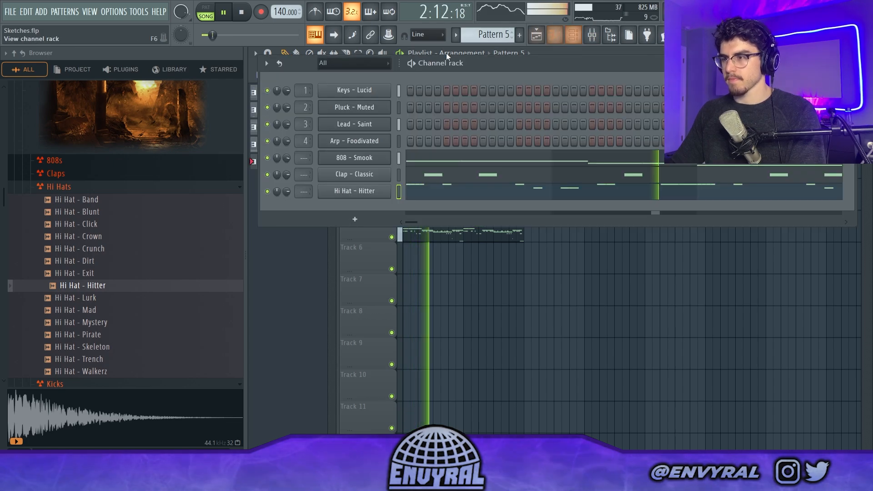
{"action": "left_click", "coordinate": [59, 187]}
{"action": "left_click", "coordinate": [71, 200]}
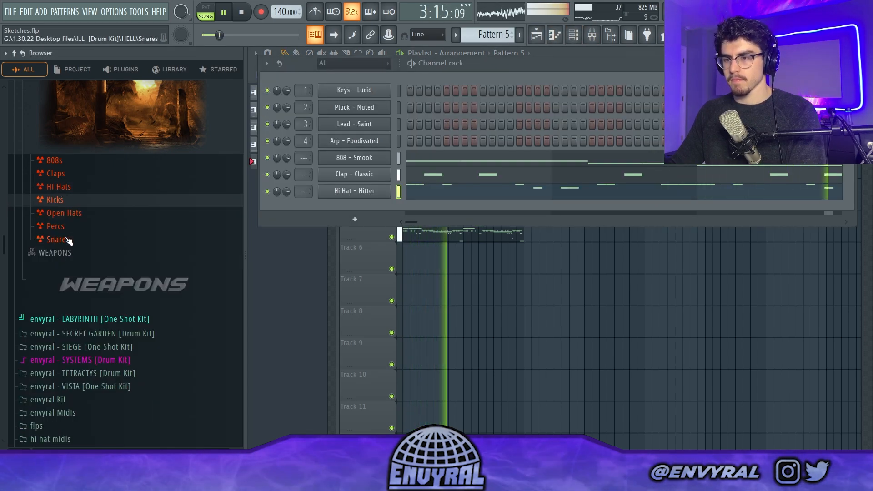
{"action": "left_click", "coordinate": [64, 214]}
{"action": "left_click", "coordinate": [89, 250]}
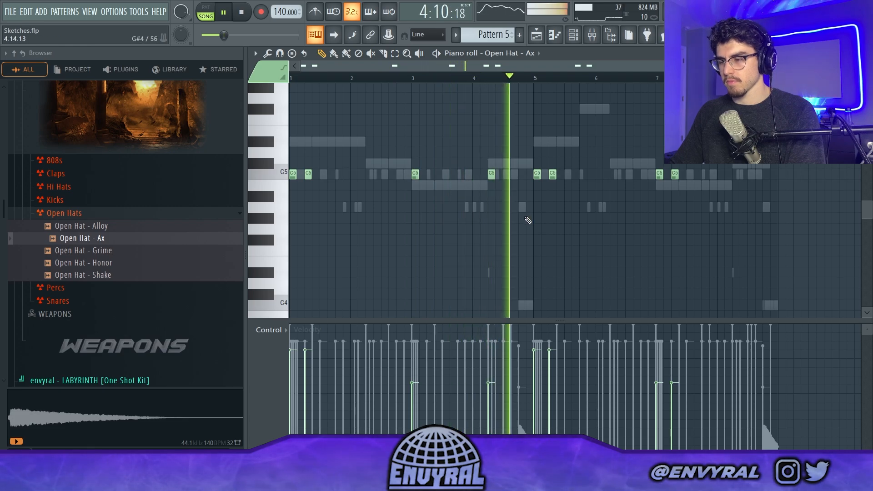
- Even out the Open Hat - Ax velocities, undo the misplaced duplicates and copy the first four bars of hits into bars 5-8
{"action": "key", "text": "ctrl+a"}
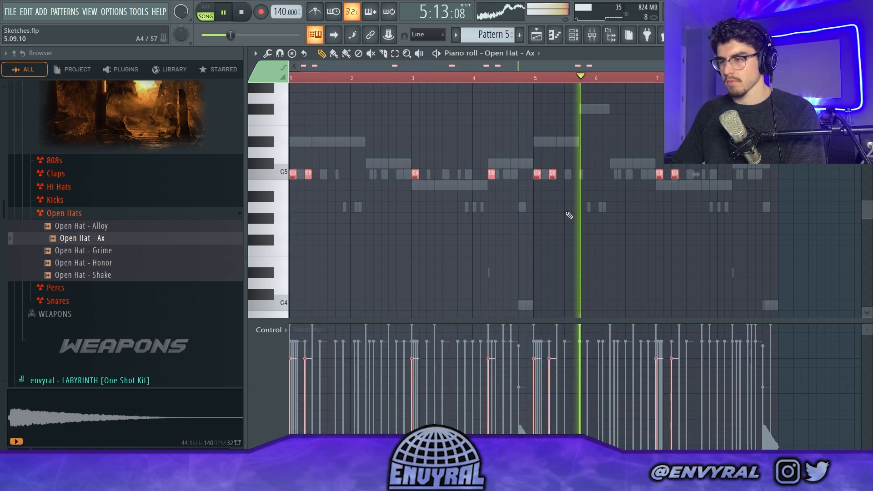
{"action": "key", "text": "ctrl+z"}
{"action": "key", "text": "ctrl+z"}
{"action": "key", "text": "ctrl+a"}
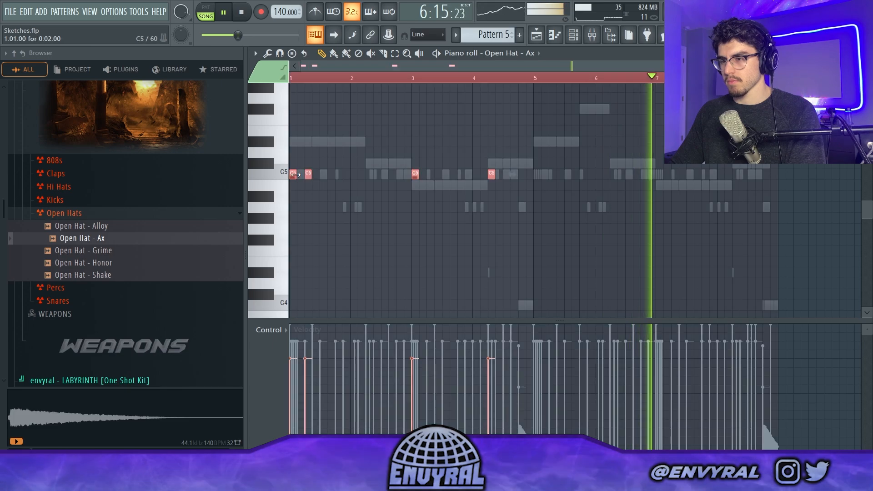
{"action": "key", "text": "ctrl+b"}
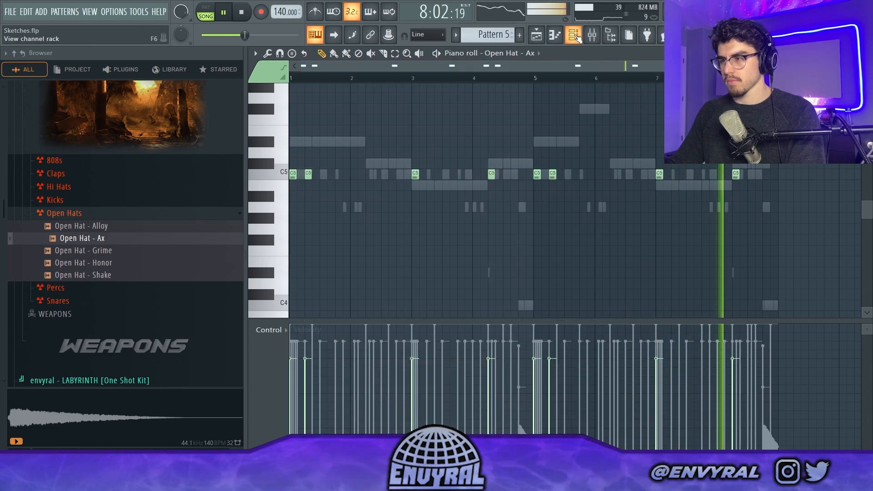
- Play the song from the start and check the Snap - Jump notes from the channel rack
{"action": "left_click", "coordinate": [573, 35]}
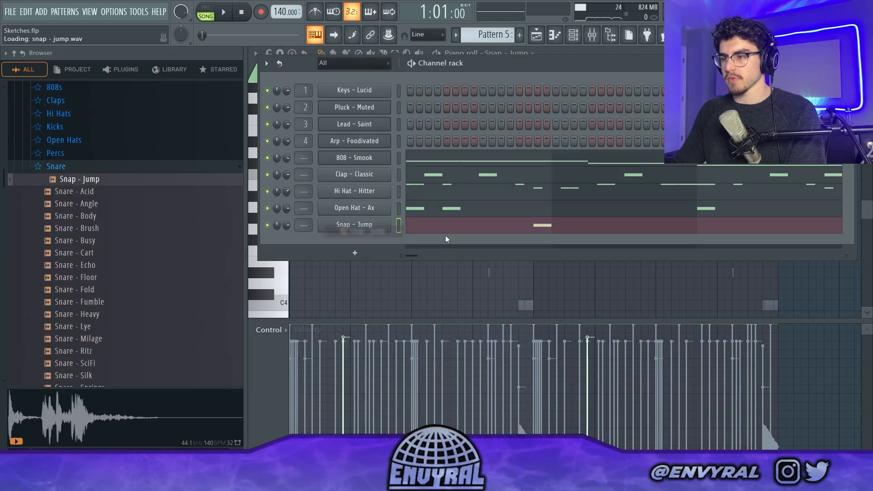
{"action": "key", "text": "space"}
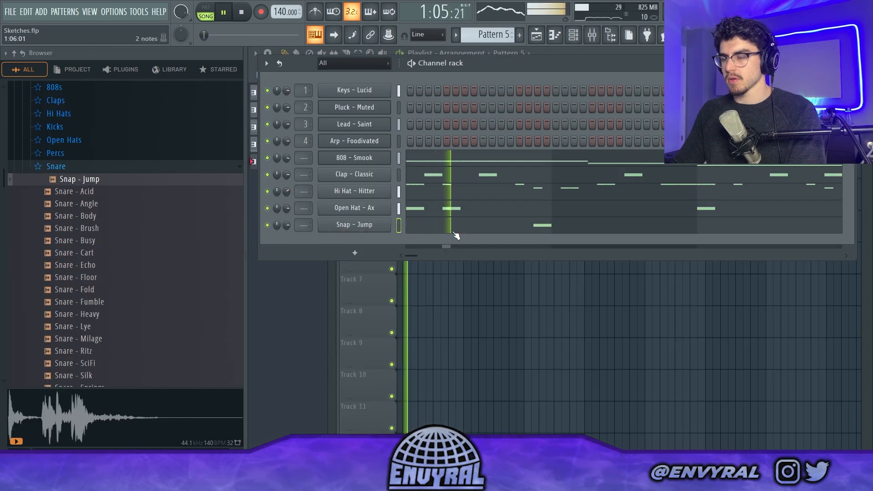
{"action": "left_click", "coordinate": [454, 231]}
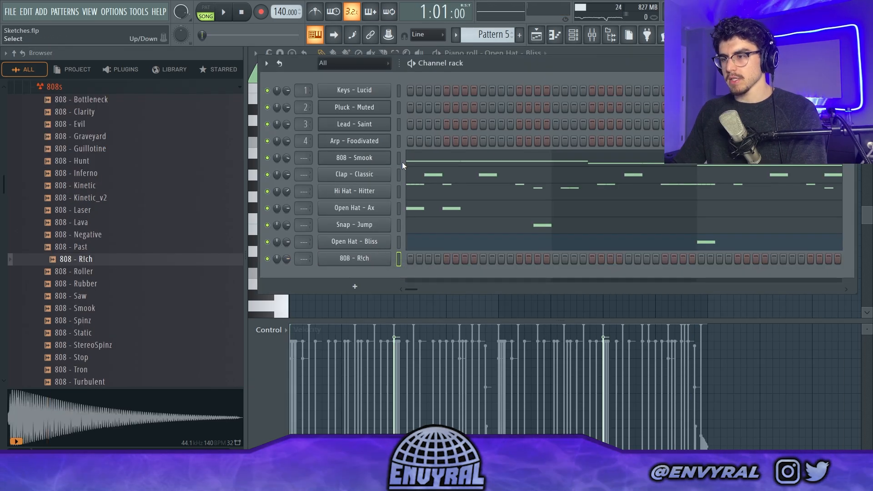
- Copy the 808 - Smook notes into the 808 - R!ch channel
{"action": "left_click", "coordinate": [400, 158]}
{"action": "key", "text": "ctrl+v"}
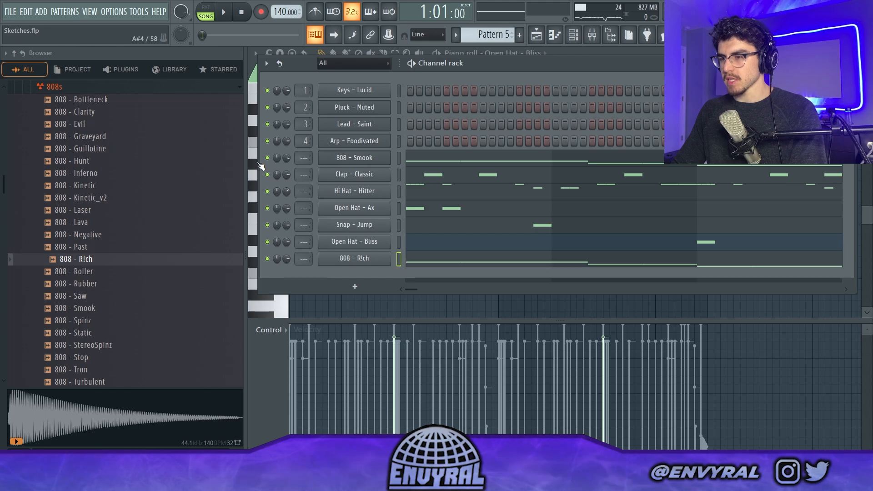
{"action": "left_click", "coordinate": [583, 37]}
- Unmute the Pluck - Muted track and play the arrangement from bar 9
{"action": "left_click", "coordinate": [543, 36]}
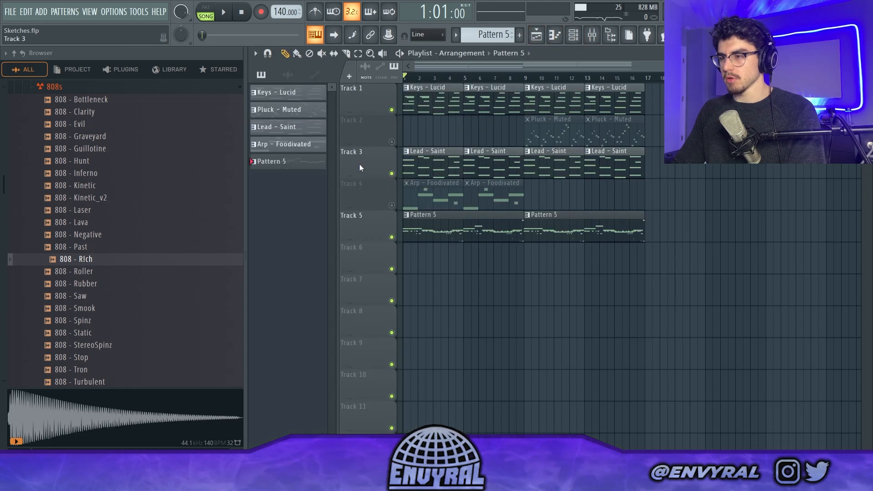
{"action": "left_click", "coordinate": [391, 142]}
{"action": "left_click", "coordinate": [530, 78]}
{"action": "key", "text": "space"}
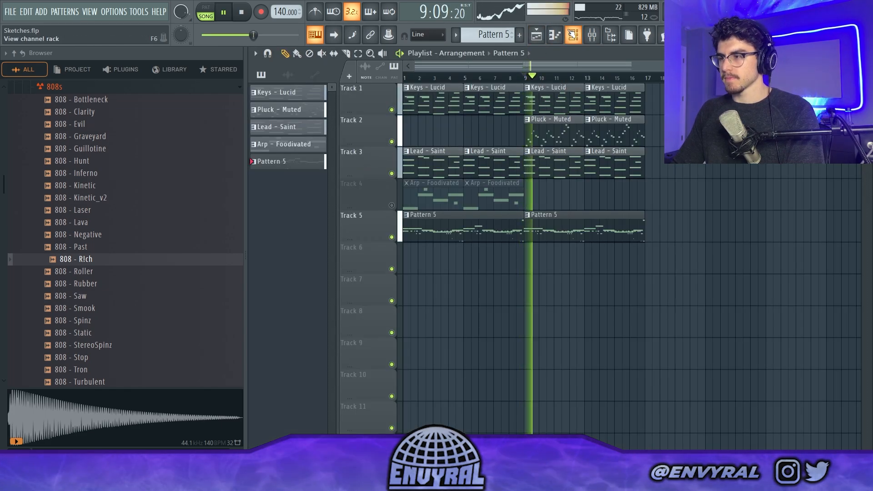
- Enable the volume envelope on the 808 - R!ch channel and set its sustain level to 0%
{"action": "left_click", "coordinate": [573, 35]}
{"action": "left_click", "coordinate": [362, 259]}
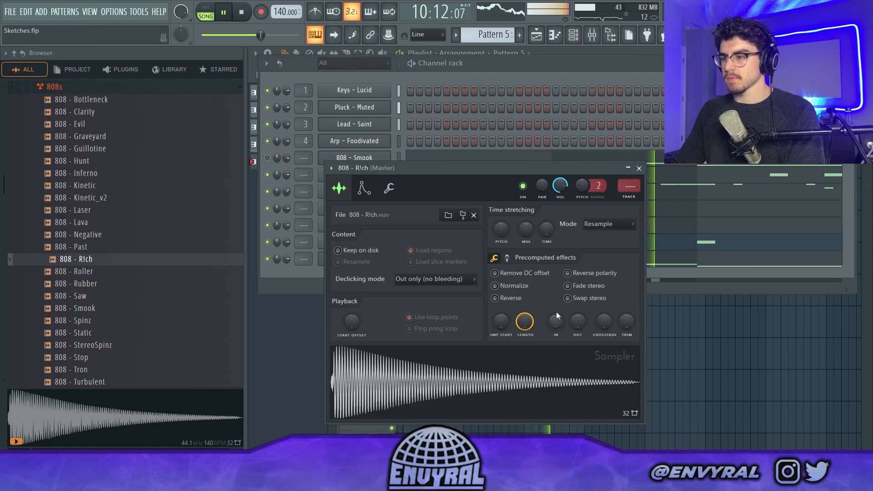
{"action": "left_click", "coordinate": [366, 196]}
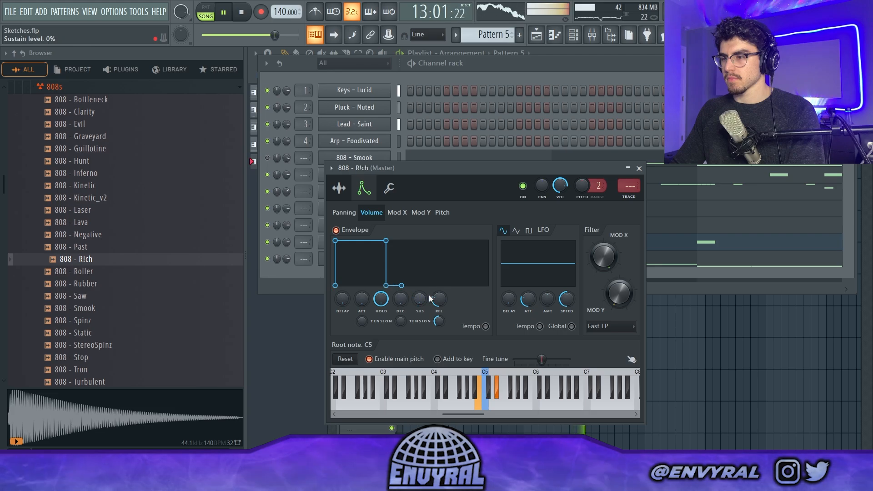
{"action": "left_click", "coordinate": [508, 65]}
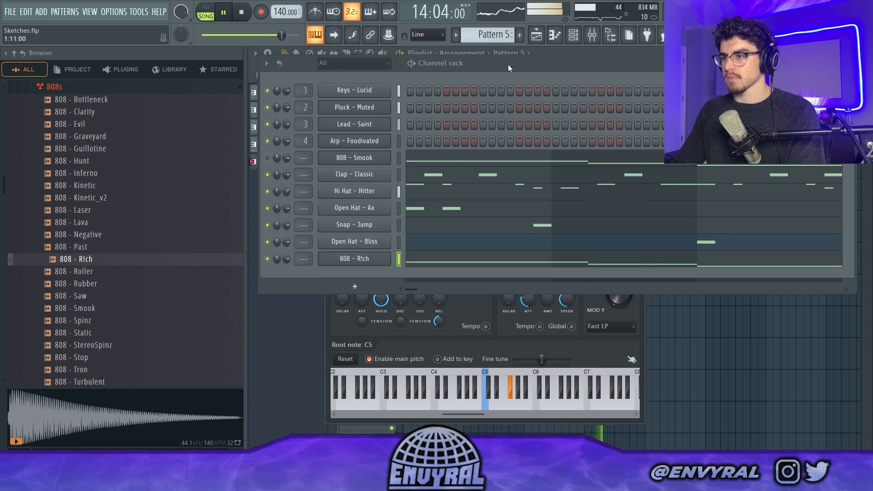
- Check the 808 - R!ch notes in the piano roll and replace the channel's sample with 808 - Laser
{"action": "left_click", "coordinate": [419, 258]}
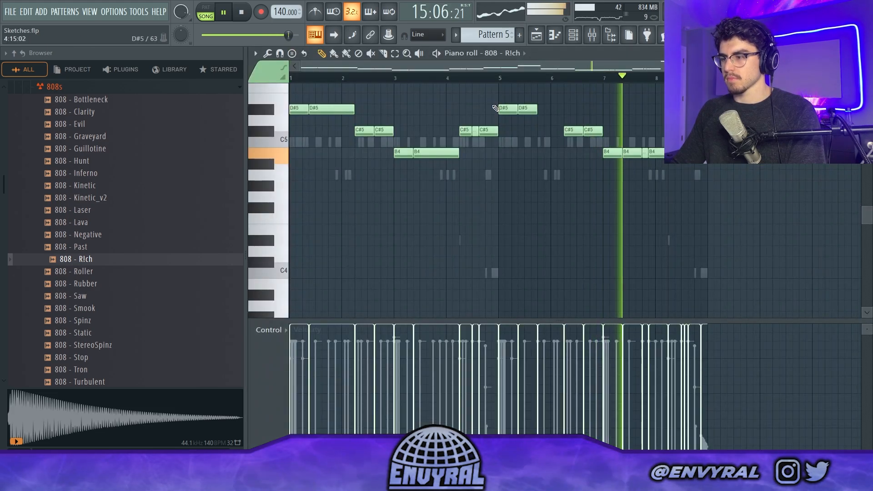
{"action": "left_click", "coordinate": [573, 35]}
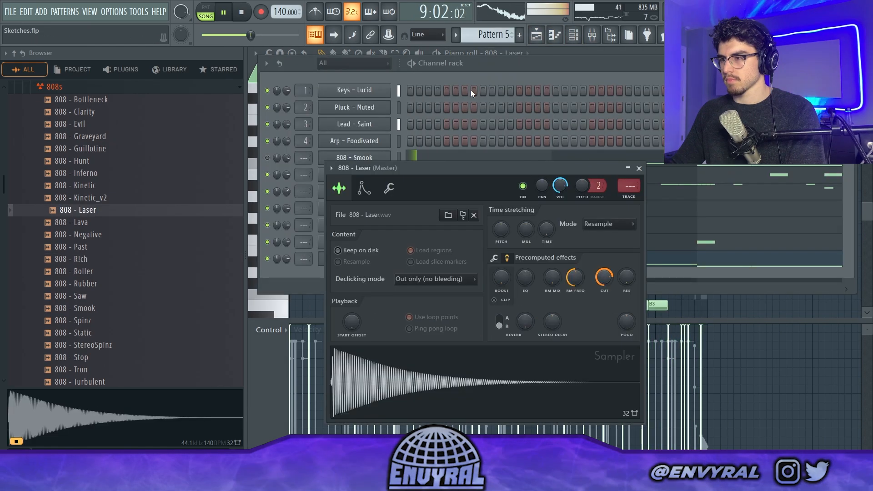
{"action": "left_click", "coordinate": [477, 69]}
- Collapse the kit's 808s folder and open its Snares folder to look through the samples
{"action": "scroll", "coordinate": [64, 168], "scroll_direction": "up", "scroll_amount": 2}
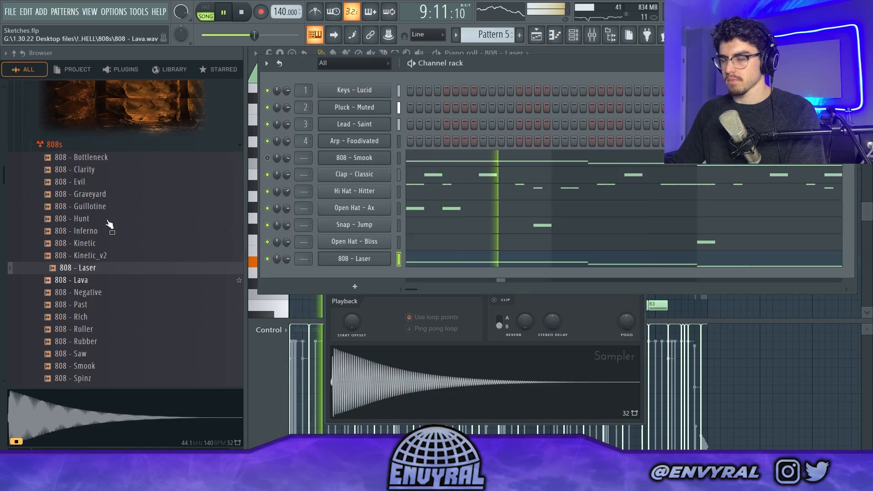
{"action": "left_click", "coordinate": [62, 164]}
{"action": "left_click", "coordinate": [68, 240]}
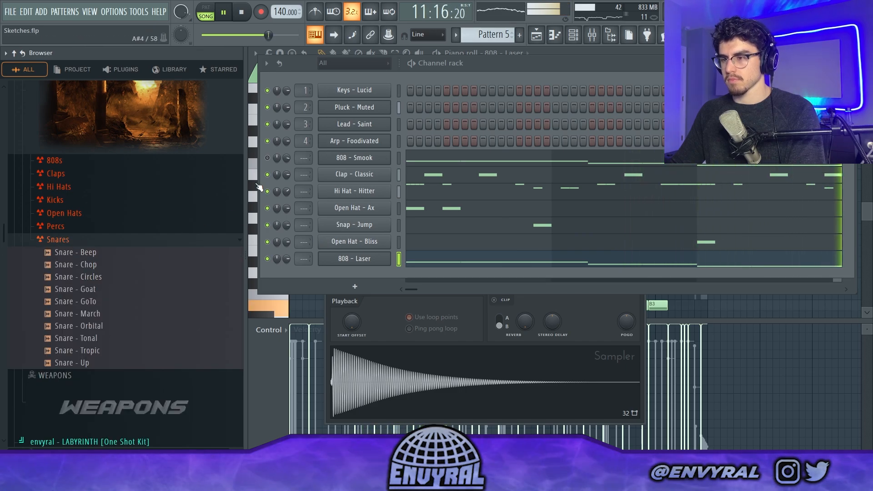
- Review the 808 - Laser notes in the piano roll against the playlist arrangement during playback
{"action": "left_click", "coordinate": [536, 29]}
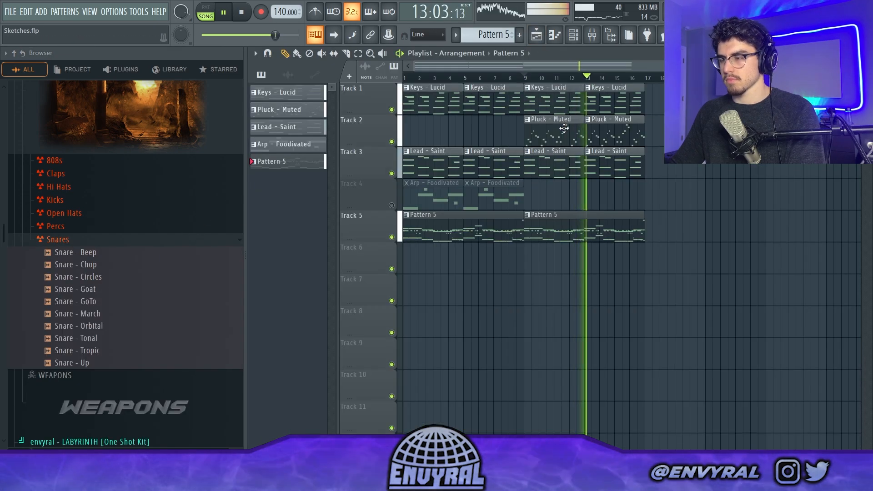
{"action": "key", "text": "F6"}
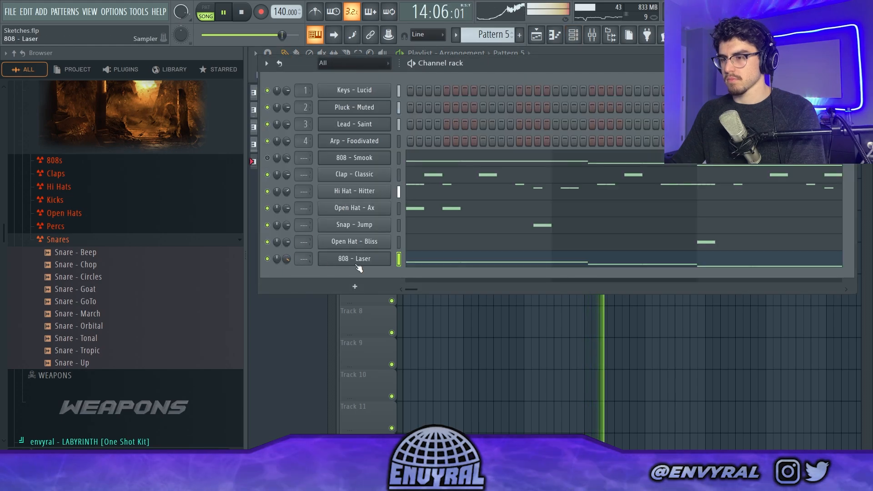
{"action": "left_click", "coordinate": [436, 265]}
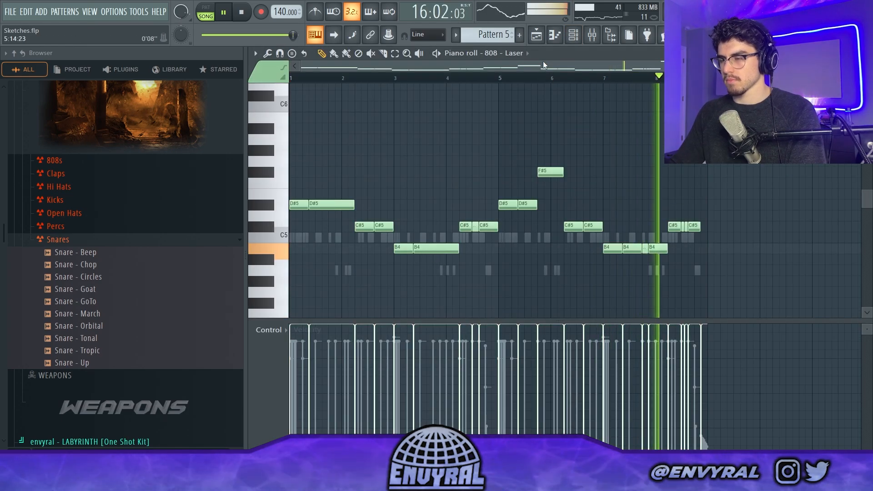
{"action": "left_click", "coordinate": [537, 37]}
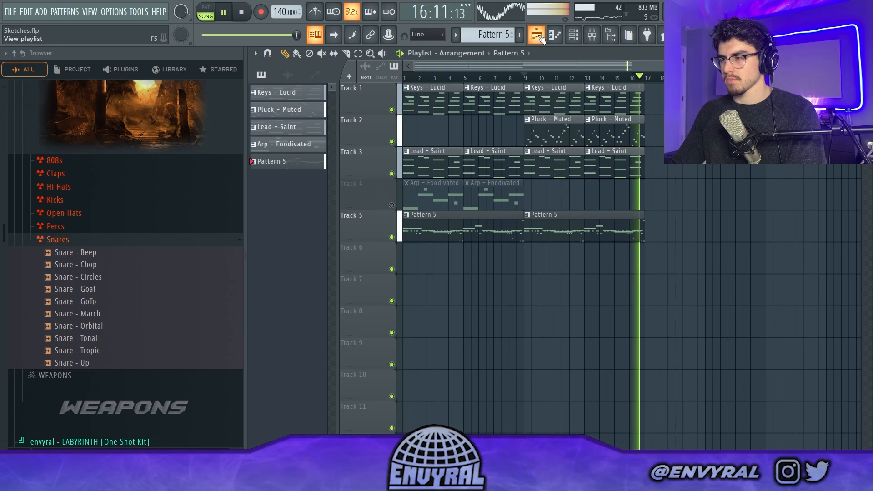
{"action": "left_click", "coordinate": [513, 174]}
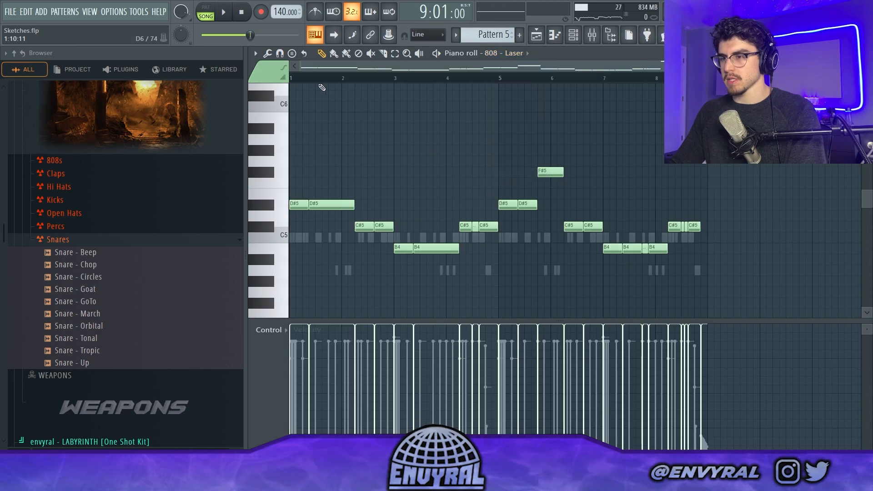
{"action": "scroll", "coordinate": [322, 87], "scroll_direction": "up", "scroll_amount": 3}
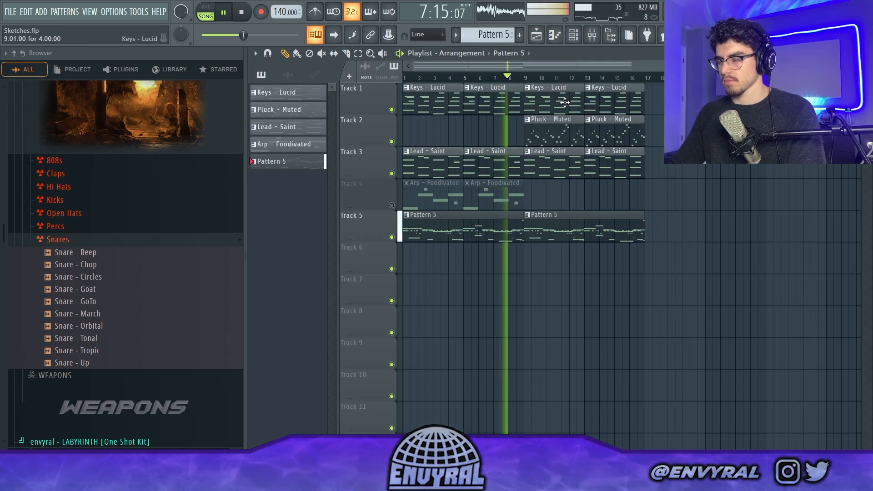
- Unmute the Arp - Foodivated track, play the arrangement from the start and view the channel rack
{"action": "key", "text": "F6"}
{"action": "key", "text": "F6"}
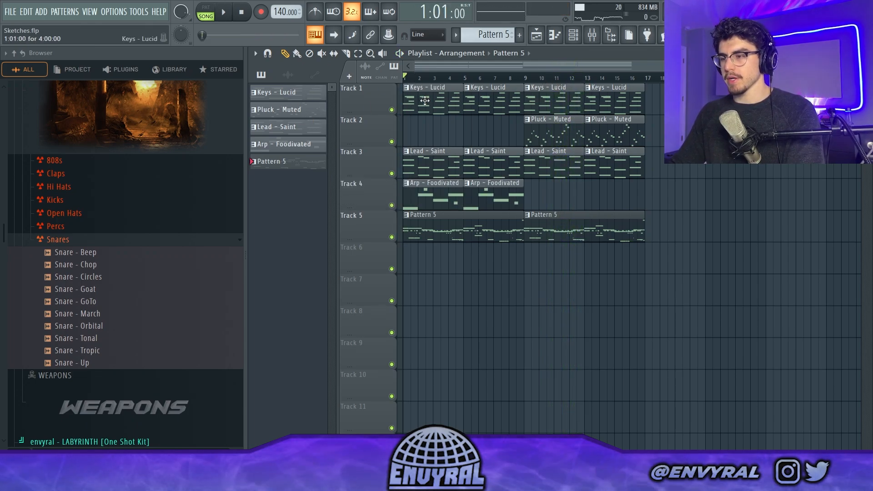
{"action": "key", "text": "space"}
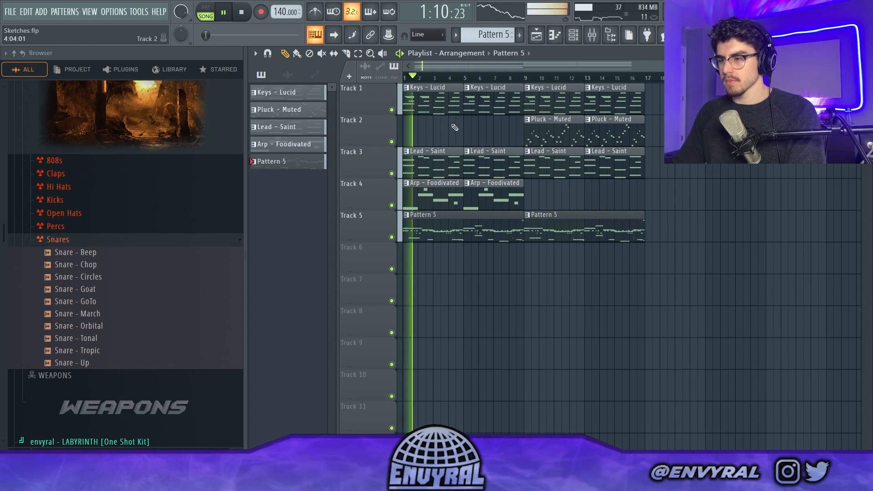
{"action": "left_click", "coordinate": [572, 34]}
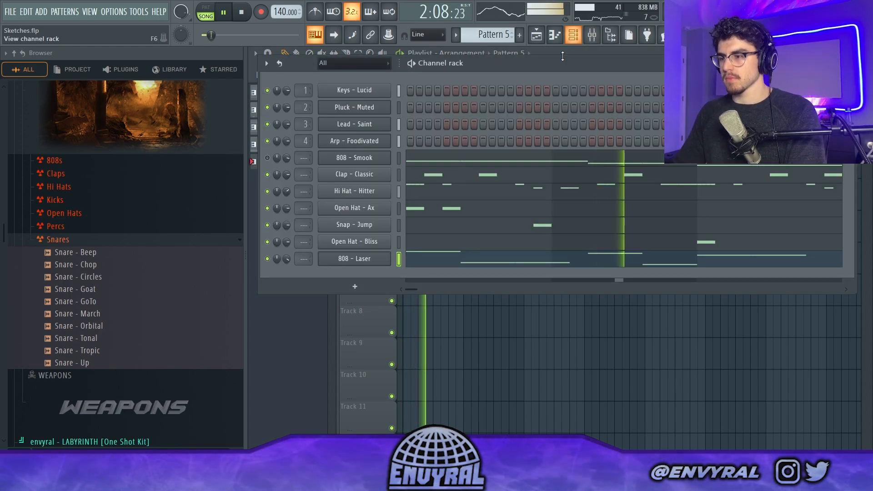
- Try transposing all 808 - Laser notes down an octave in the piano roll during playback
{"action": "left_click", "coordinate": [444, 258]}
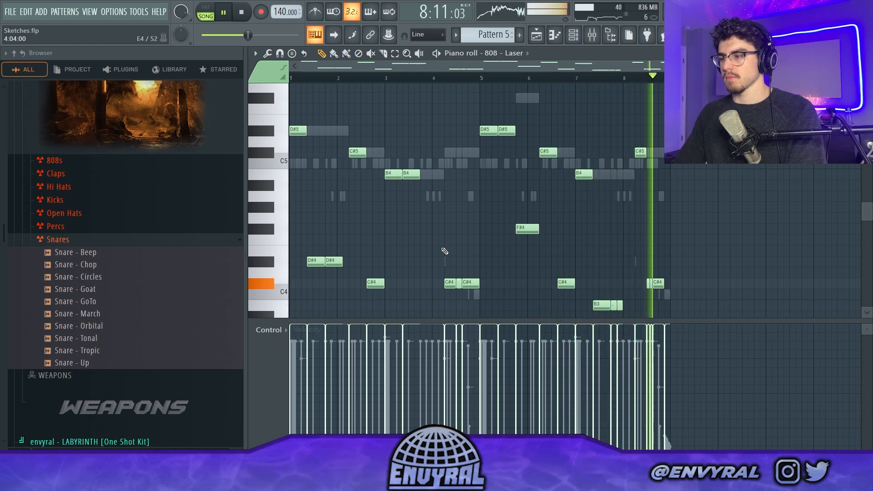
{"action": "key", "text": "ctrl+a"}
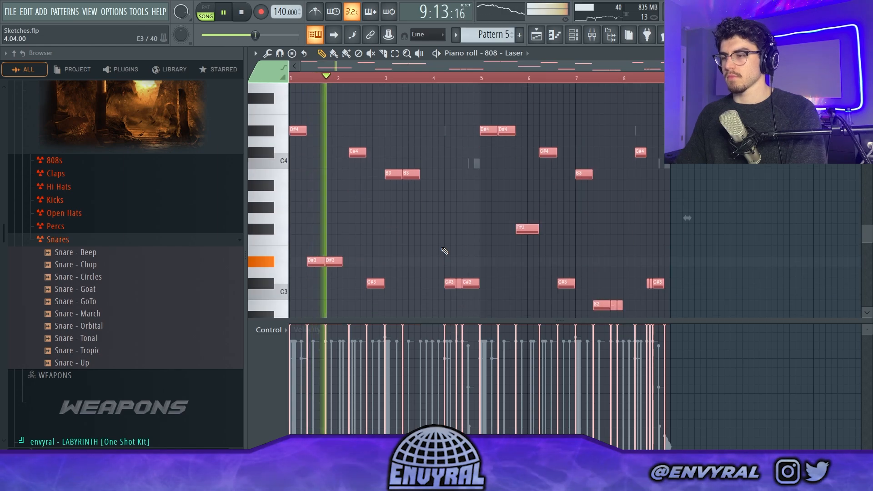
{"action": "key", "text": "ctrl+d"}
{"action": "key", "text": "ctrl+a"}
{"action": "scroll", "coordinate": [443, 197], "scroll_direction": "down", "scroll_amount": 1}
{"action": "key", "text": "ctrl+d"}
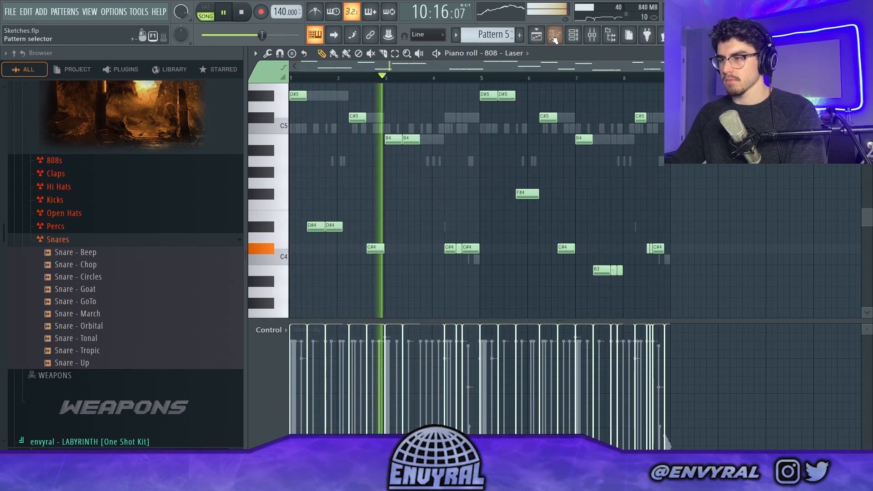
- Delete the two Lead - Saint clips from bars 9 to 16 and play the arrangement from bar 9
{"action": "key", "text": "F5"}
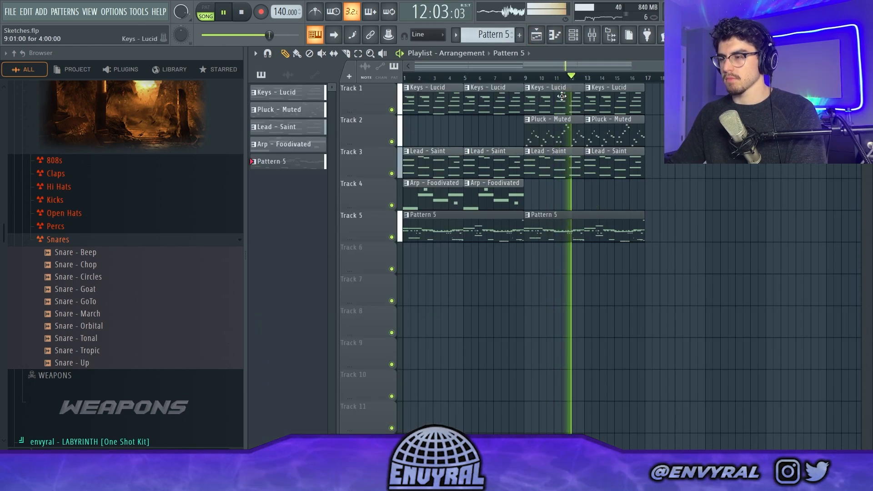
{"action": "key", "text": "F6"}
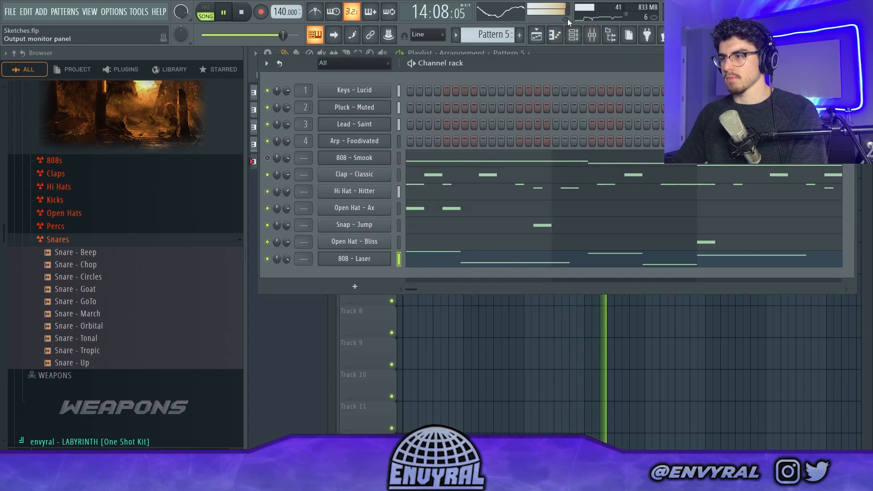
{"action": "left_click", "coordinate": [536, 35]}
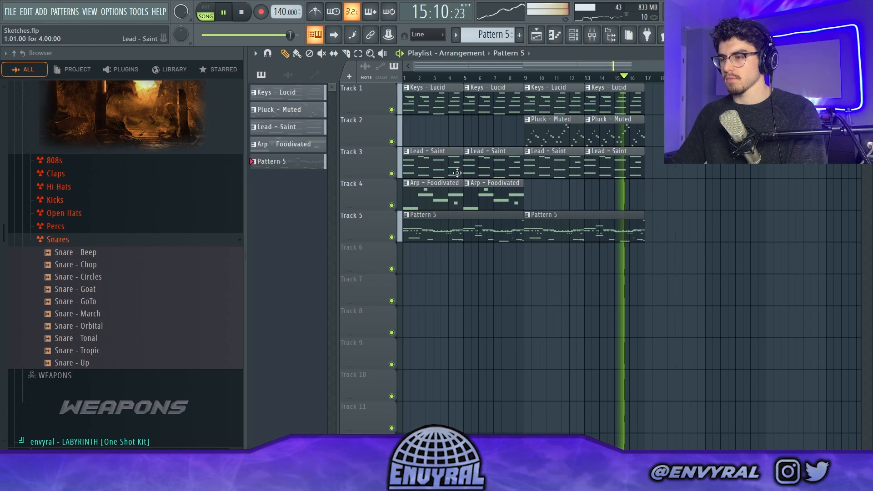
{"action": "right_click", "coordinate": [562, 169]}
{"action": "right_click", "coordinate": [611, 170]}
{"action": "left_click", "coordinate": [528, 78]}
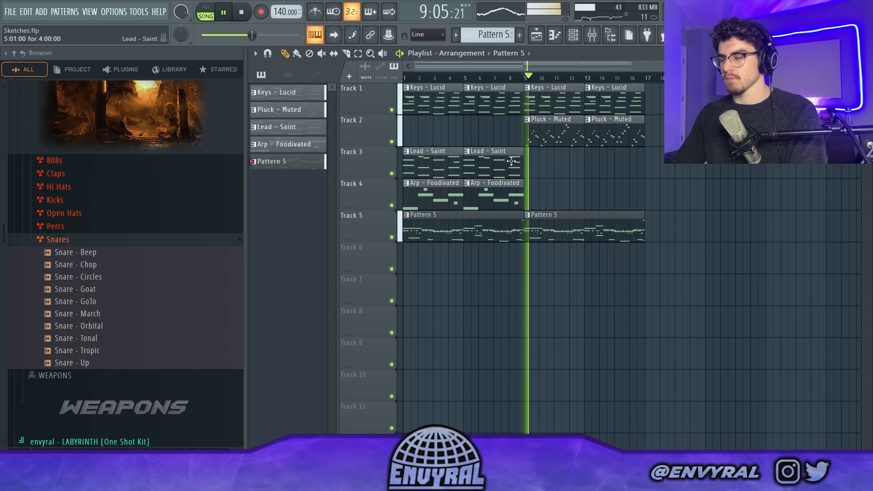
- Place two Arp - Foodivated clips on Track 4, starting at bars 9 and 13
{"action": "left_click", "coordinate": [500, 189]}
{"action": "left_click", "coordinate": [541, 190]}
{"action": "left_click", "coordinate": [621, 188]}
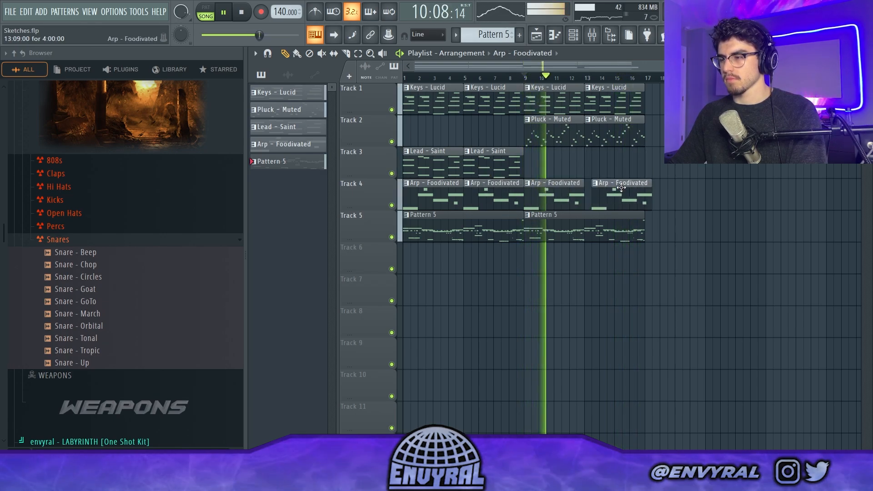
{"action": "left_click_drag", "start_coordinate": [621, 187], "coordinate": [616, 187]}
{"action": "scroll", "coordinate": [540, 83], "scroll_direction": "down", "scroll_amount": 1}
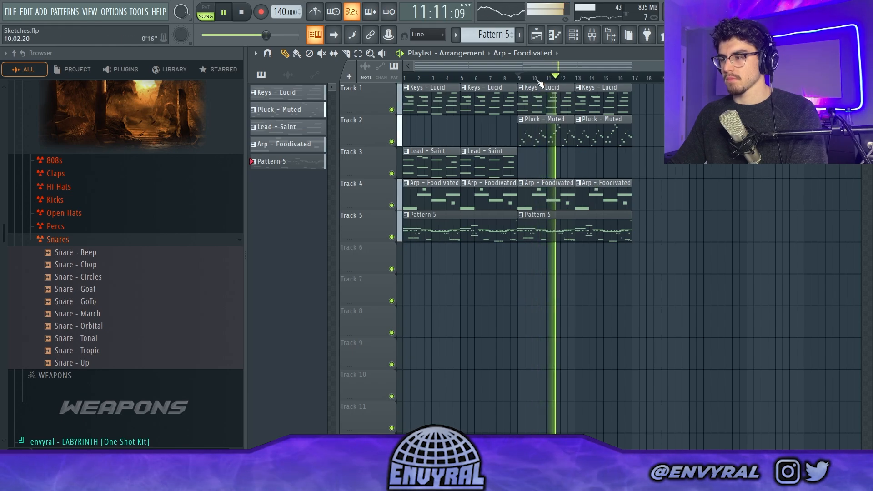
- Check the mixer levels, channel rack and playlist while the arrangement plays
{"action": "key", "text": "F9"}
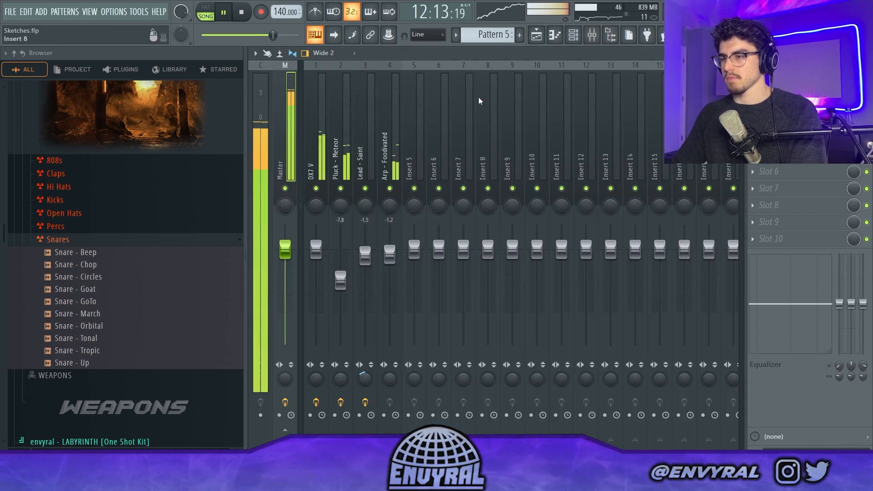
{"action": "left_click", "coordinate": [573, 39]}
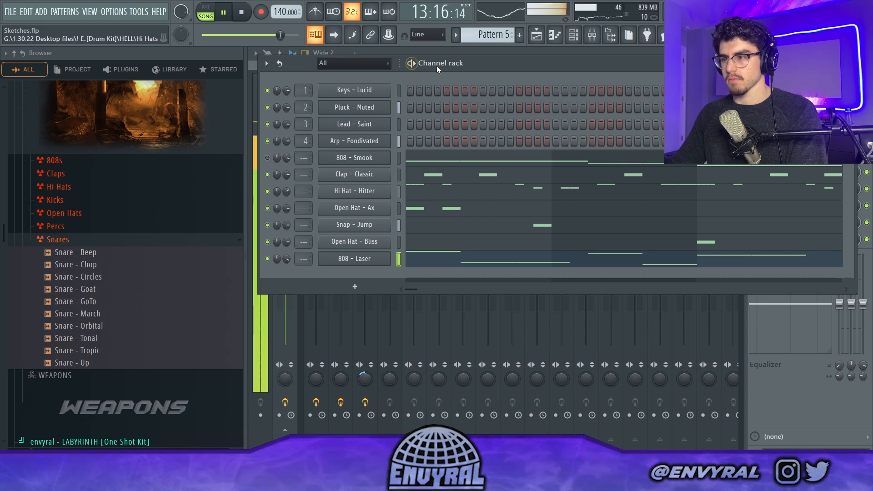
{"action": "left_click", "coordinate": [540, 34]}
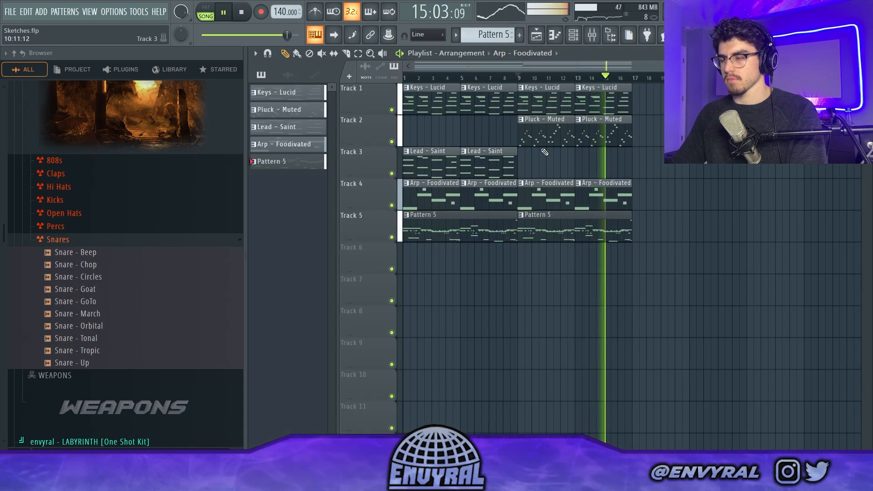
{"action": "left_click", "coordinate": [592, 35]}
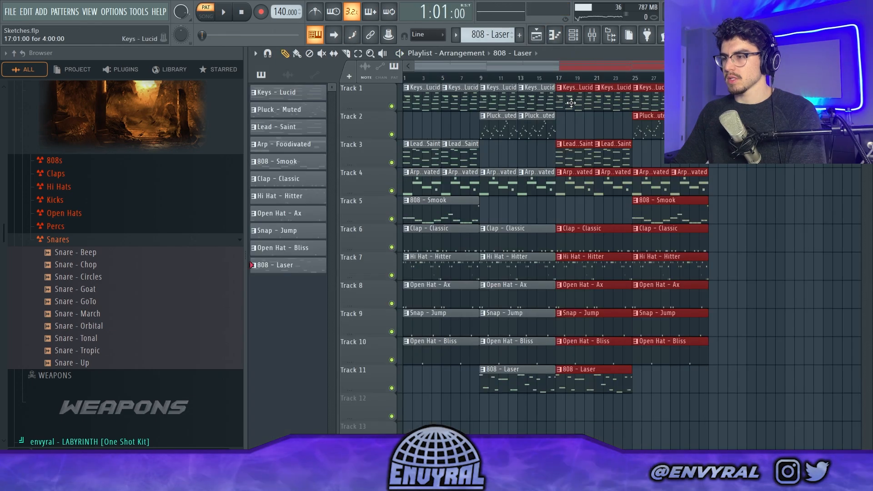
- Move the copied 16-bar section to bar 25 and fill bars 17 to 24 with a copy of bars 9 to 16
{"action": "left_click_drag", "start_coordinate": [568, 100], "coordinate": [647, 98]}
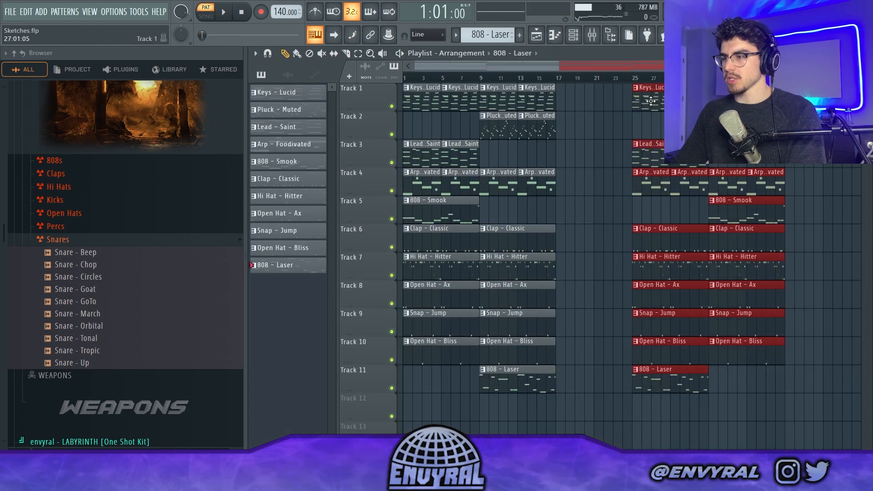
{"action": "key", "text": "ctrl+d"}
{"action": "left_click_drag", "start_coordinate": [513, 407], "coordinate": [501, 104]}
{"action": "key", "text": "ctrl+b"}
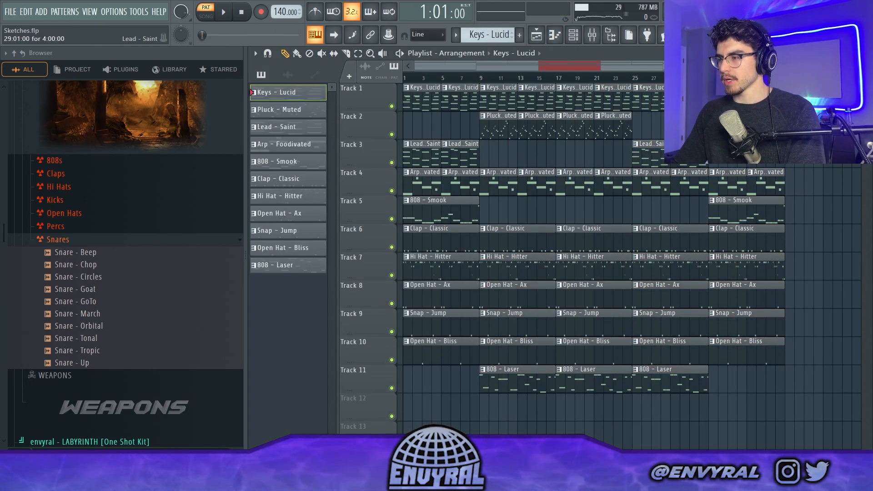
- Duplicate the final eight-bar section with the 808 - Smook so the arrangement runs through bar 48
{"action": "scroll", "coordinate": [704, 145], "scroll_direction": "down", "scroll_amount": 1}
{"action": "left_click_drag", "start_coordinate": [715, 361], "coordinate": [700, 145]}
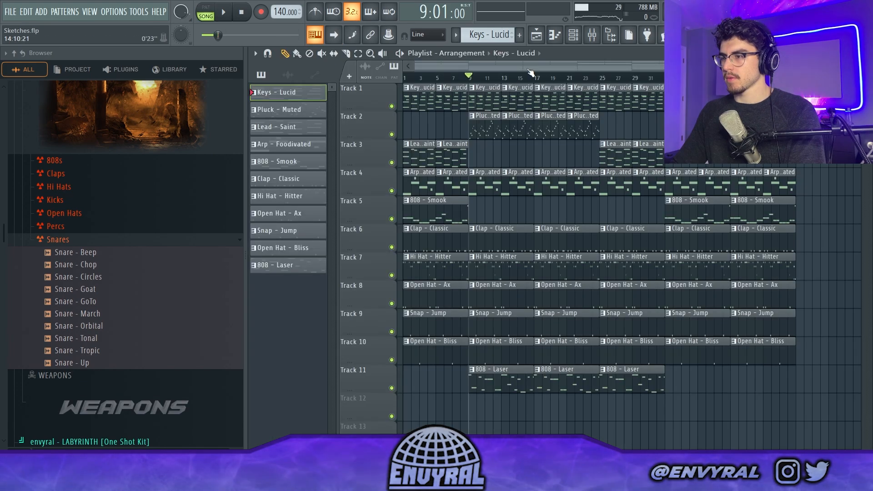
- Create an automation clip for the mix level of the Devastor effect on the Pluck - Meteor mixer track
{"action": "left_click", "coordinate": [602, 38]}
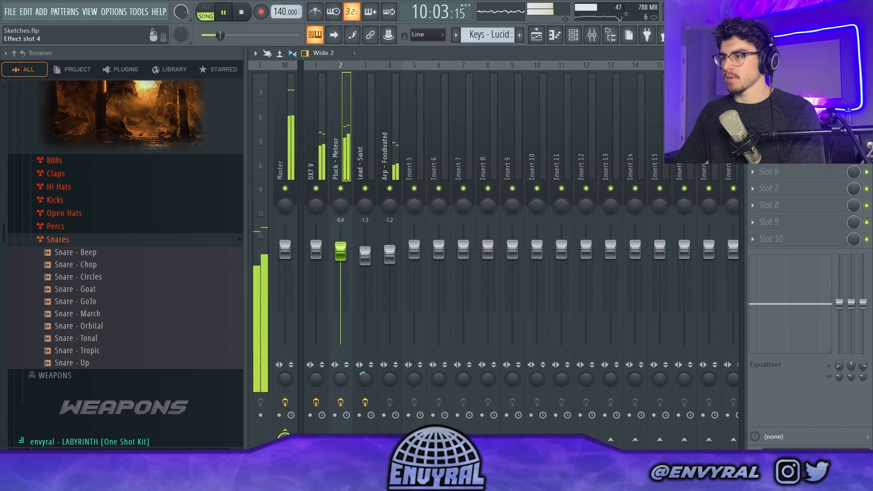
{"action": "left_click", "coordinate": [774, 137]}
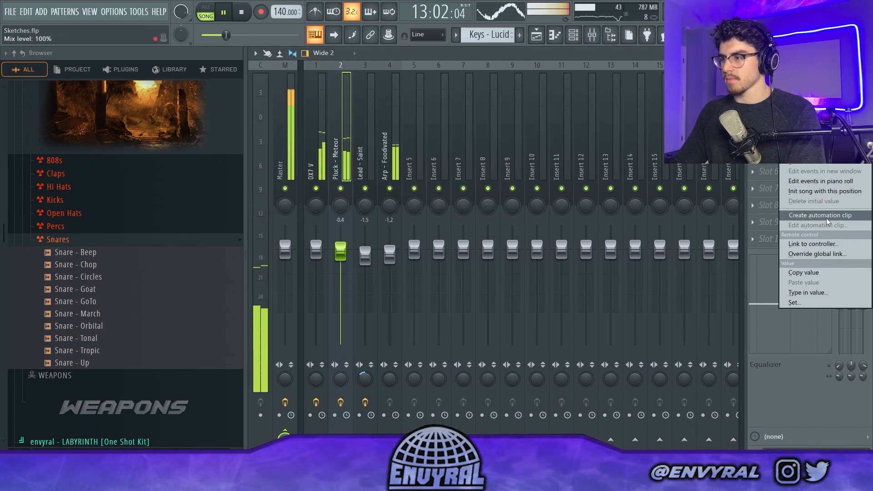
{"action": "left_click", "coordinate": [825, 217]}
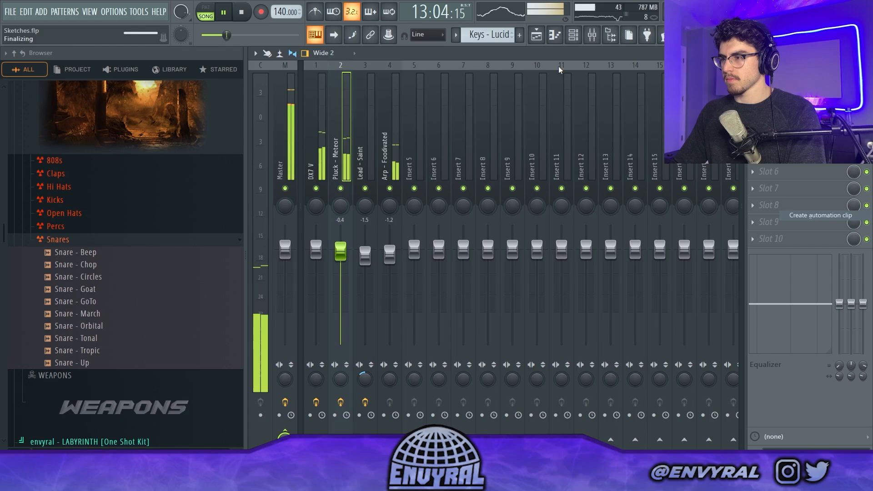
- Insert an empty playlist track below Track 2 and move the Devastor - Mix level automation clip onto it
{"action": "left_click", "coordinate": [536, 35]}
{"action": "right_click", "coordinate": [362, 164]}
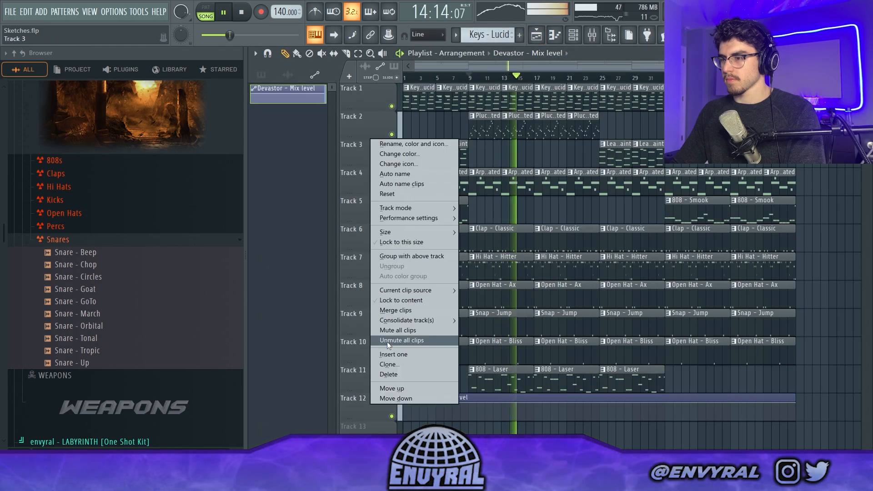
{"action": "left_click", "coordinate": [409, 354]}
{"action": "left_click_drag", "start_coordinate": [452, 426], "coordinate": [445, 141]}
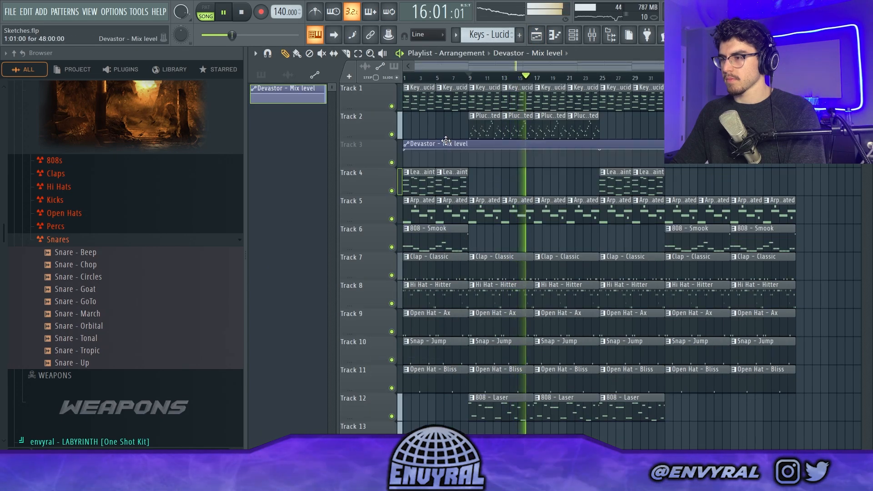
- Shape the Devastor mix automation to stay at its minimum until bar 17 and jump to full level there
{"action": "right_click", "coordinate": [533, 164]}
{"action": "right_click", "coordinate": [535, 153]}
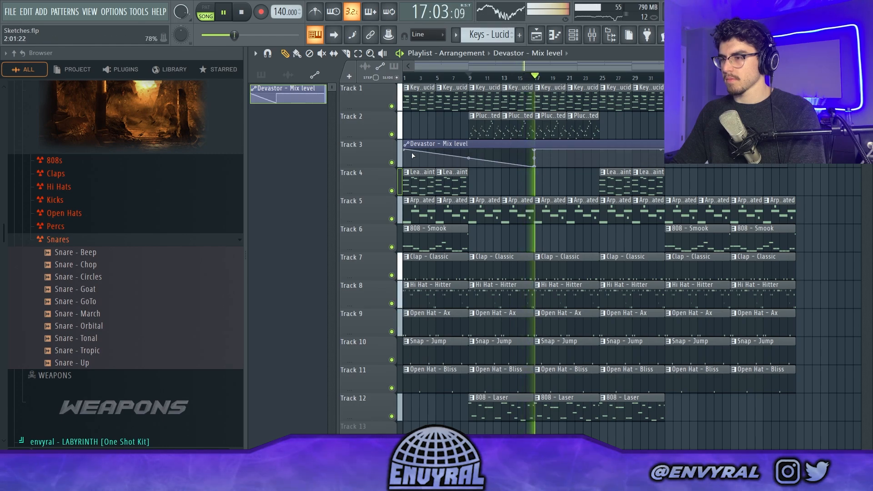
{"action": "left_click_drag", "start_coordinate": [403, 150], "coordinate": [409, 275]}
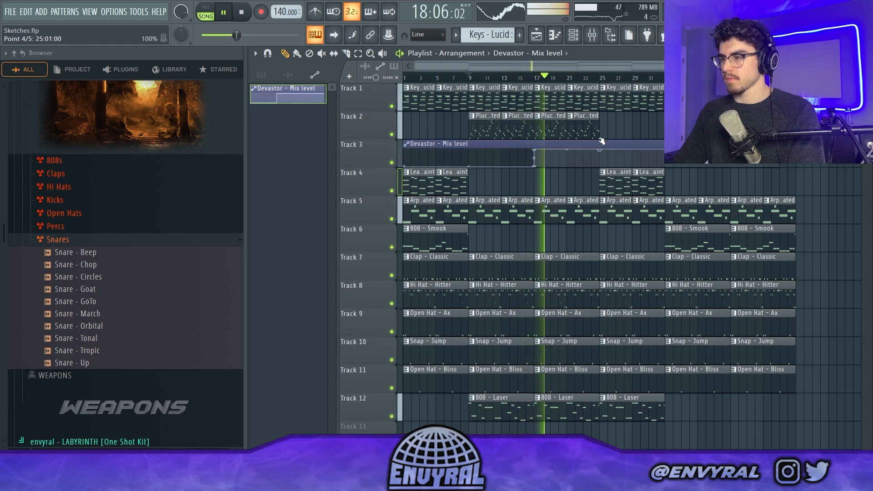
- Add automation points that drop the Devastor mix level to its minimum at bar 25 and raise it again at bar 41
{"action": "right_click", "coordinate": [603, 154]}
{"action": "left_click", "coordinate": [608, 161]}
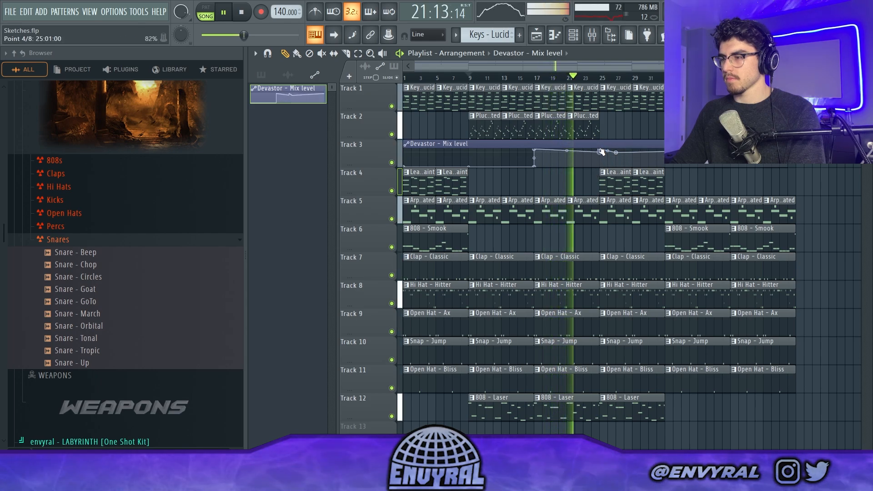
{"action": "left_click_drag", "start_coordinate": [614, 156], "coordinate": [675, 166]}
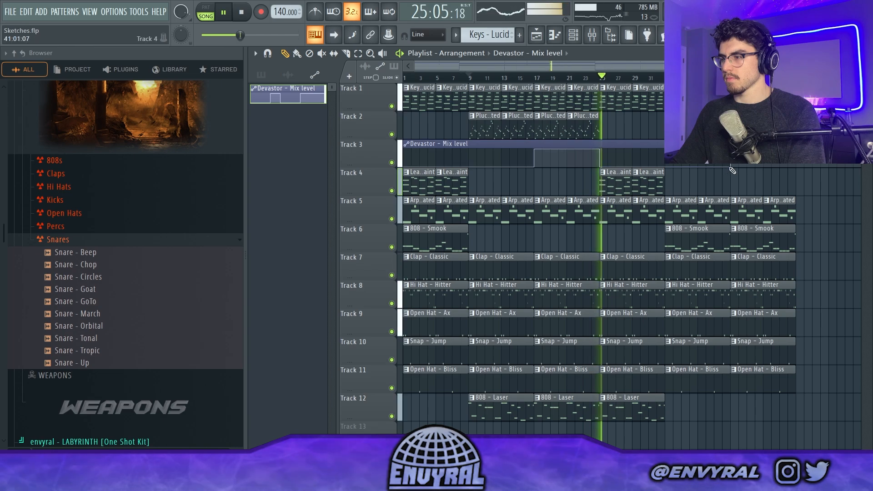
{"action": "scroll", "coordinate": [705, 165], "scroll_direction": "down", "scroll_amount": 3}
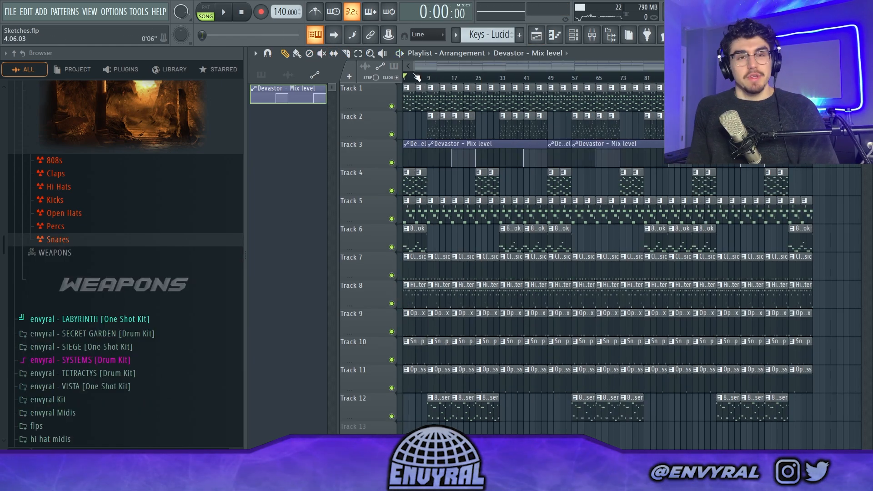
{"action": "scroll", "coordinate": [811, 254], "scroll_direction": "down", "scroll_amount": 3}
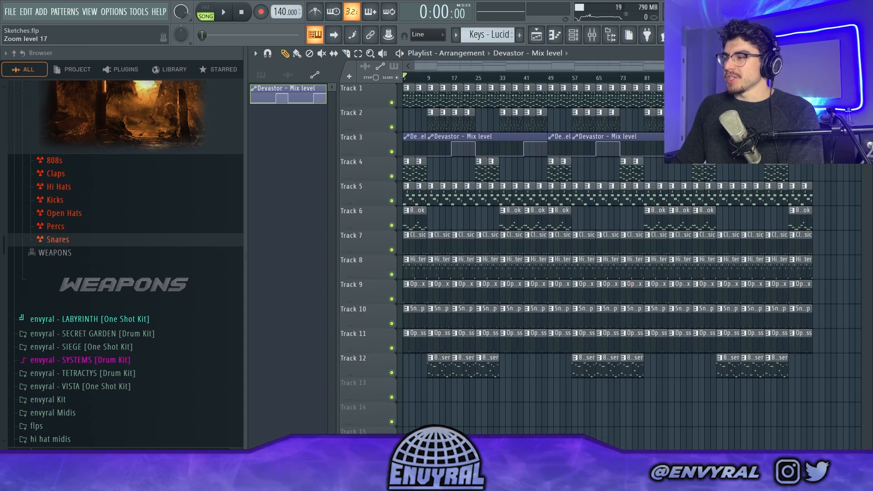
{"action": "scroll", "coordinate": [812, 255], "scroll_direction": "up", "scroll_amount": 2}
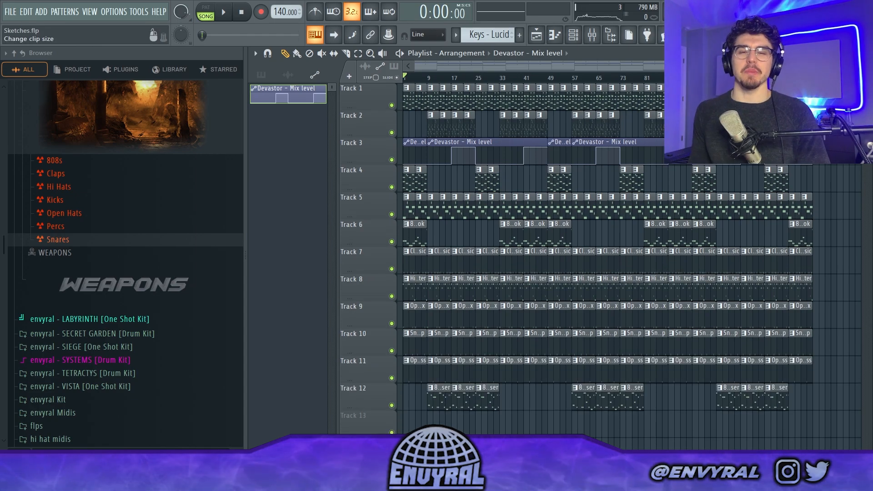